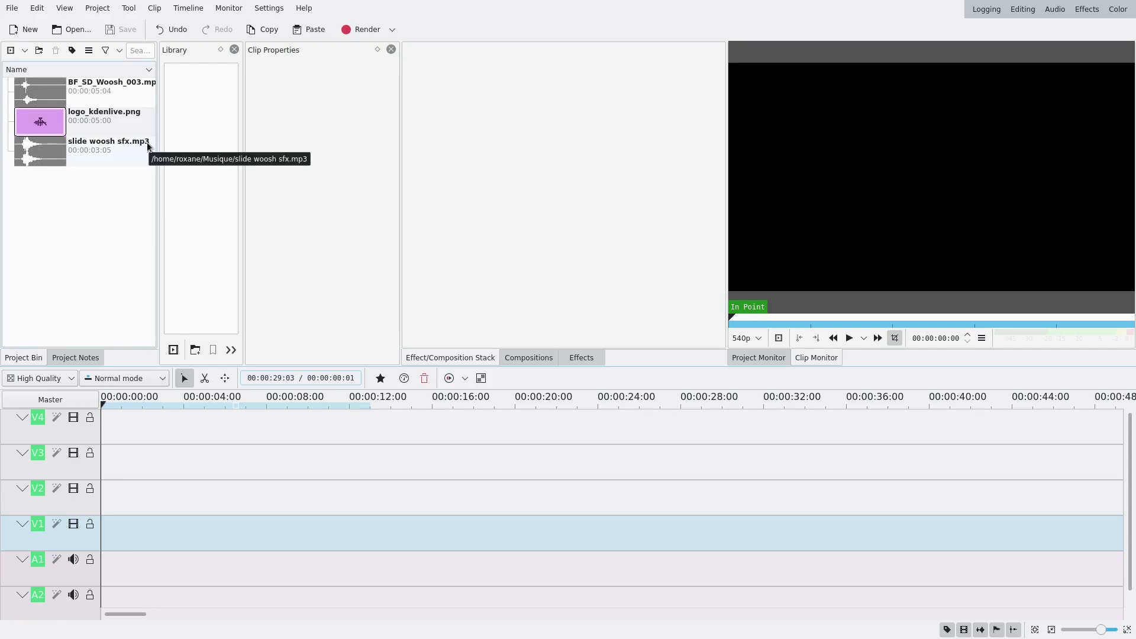
# Start a new title clip and draw a rectangle filled with white
pyautogui.click(97, 7)
pyautogui.click(117, 70)
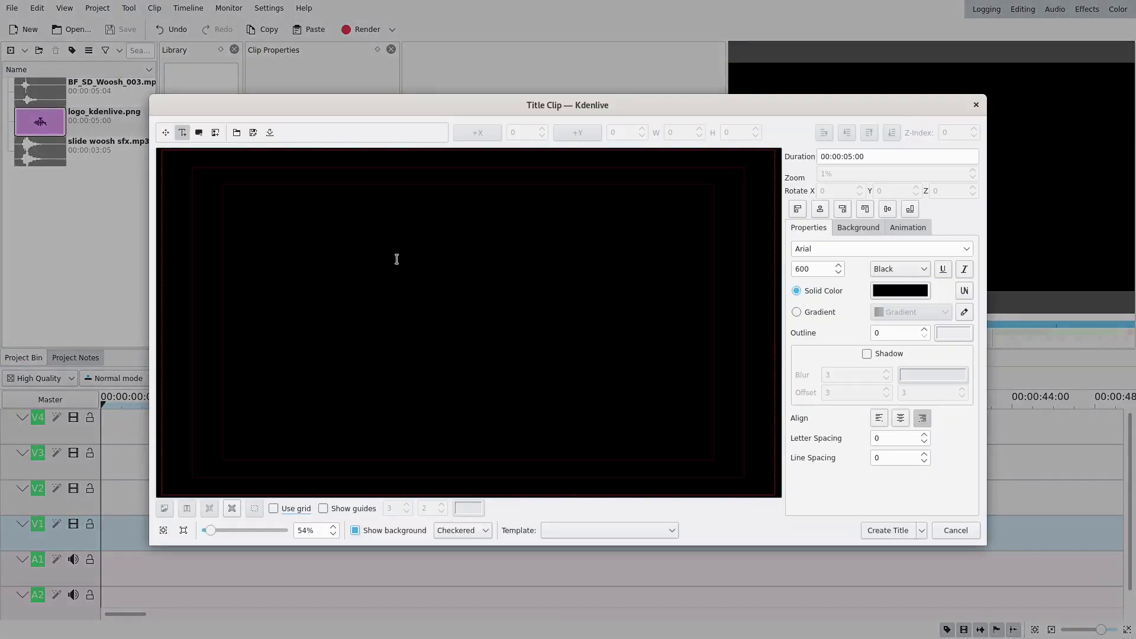
pyautogui.hotkey('alt', 'r')
pyautogui.moveTo(251, 194); pyautogui.dragTo(683, 469)
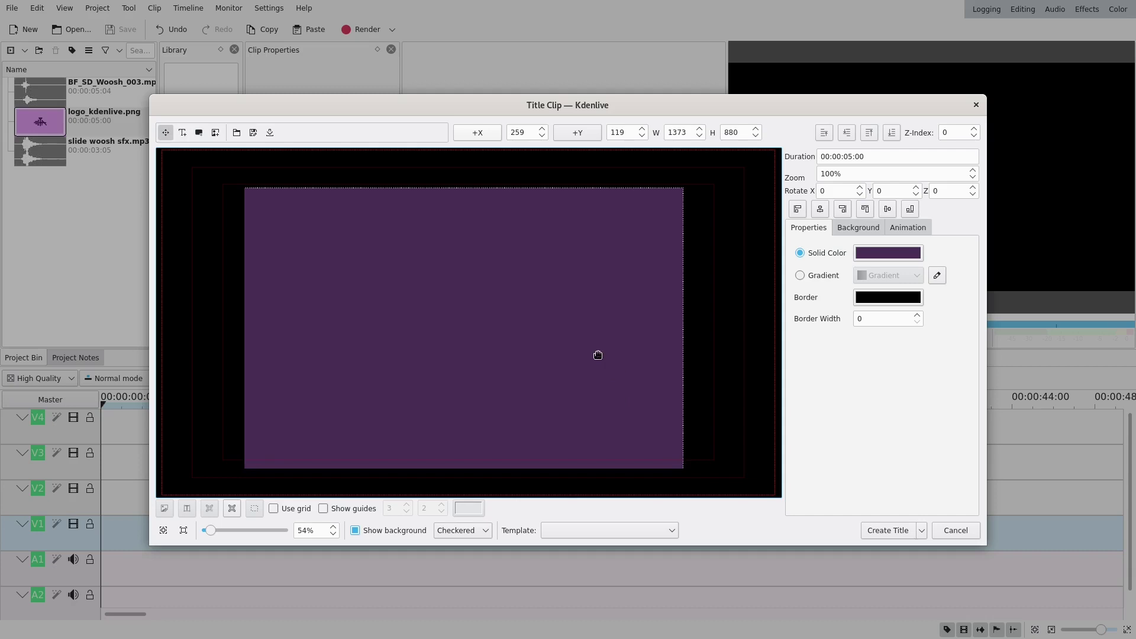
pyautogui.click(887, 253)
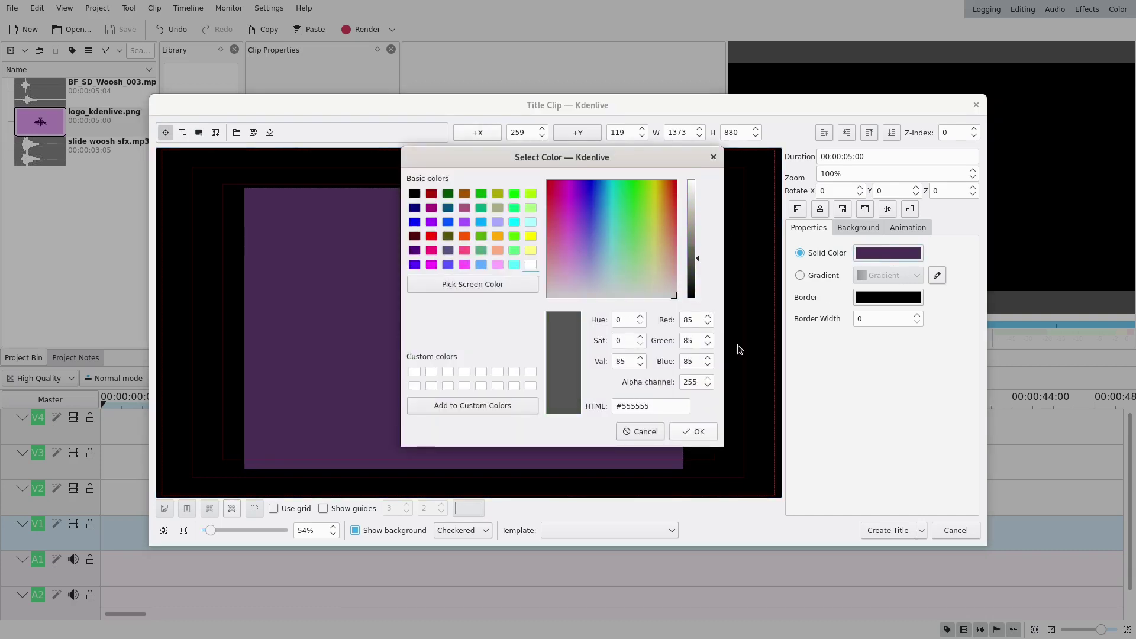
pyautogui.moveTo(691, 258); pyautogui.dragTo(691, 181)
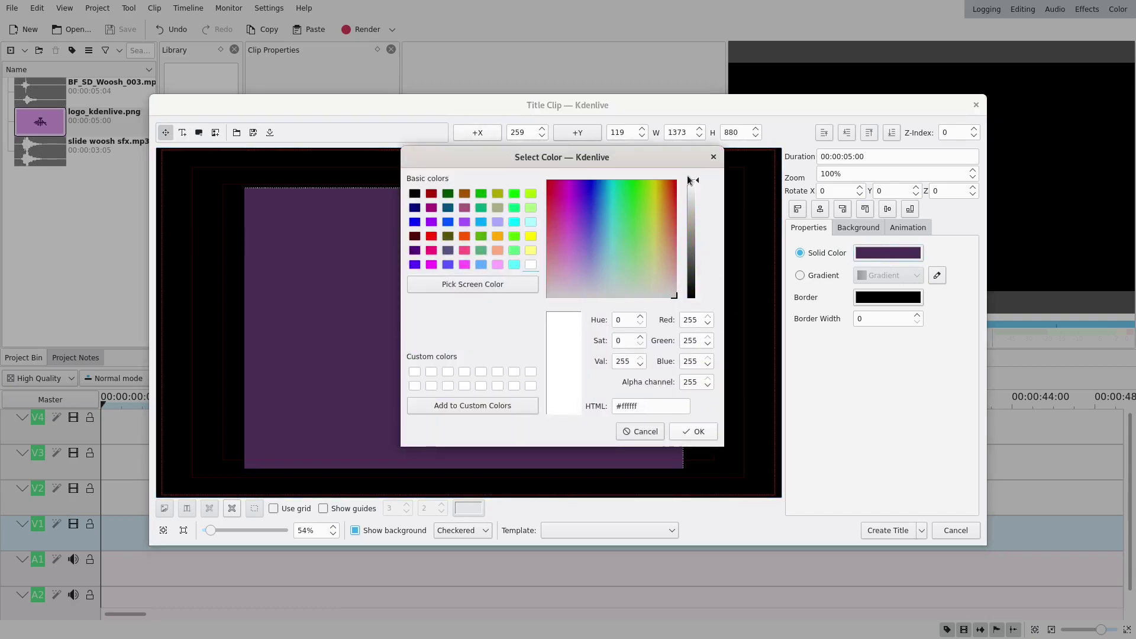
pyautogui.click(696, 432)
pyautogui.moveTo(406, 324); pyautogui.dragTo(352, 353)
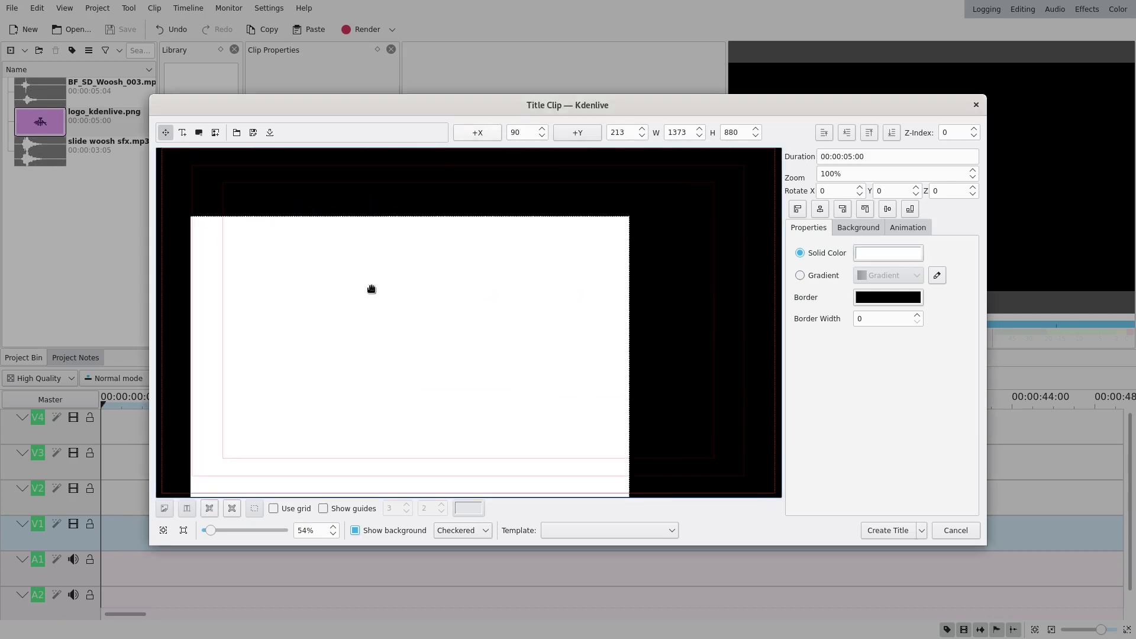
# Rotate the white rectangle 16° and stretch it to 1551×1553 at 427, -429
pyautogui.doubleClick(937, 192)
pyautogui.write('16')
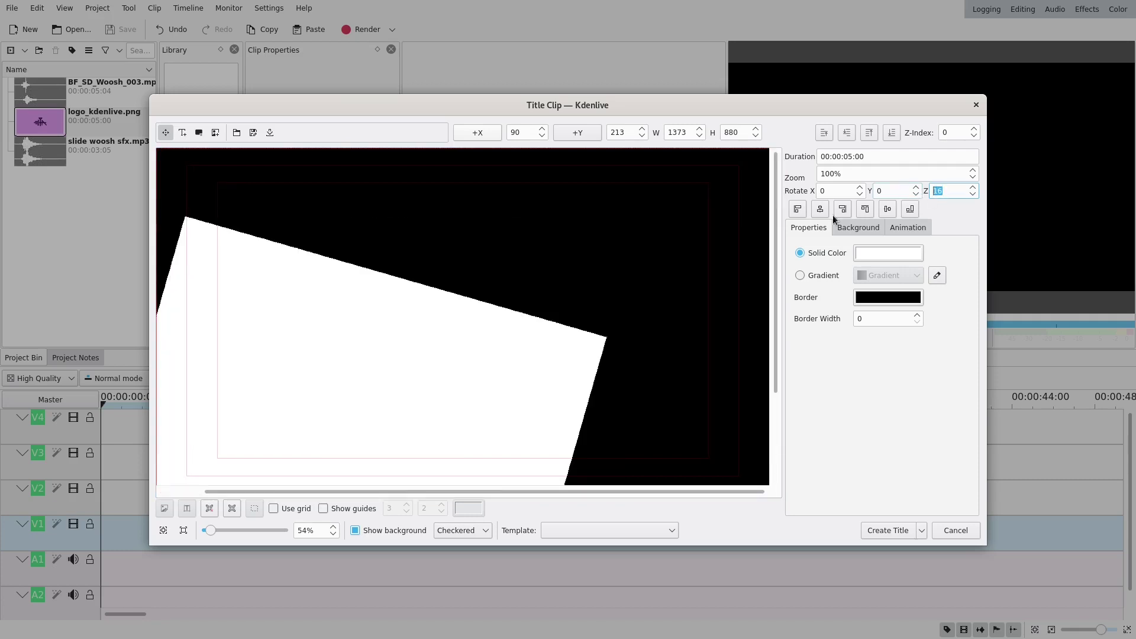
pyautogui.moveTo(384, 368); pyautogui.dragTo(600, 15)
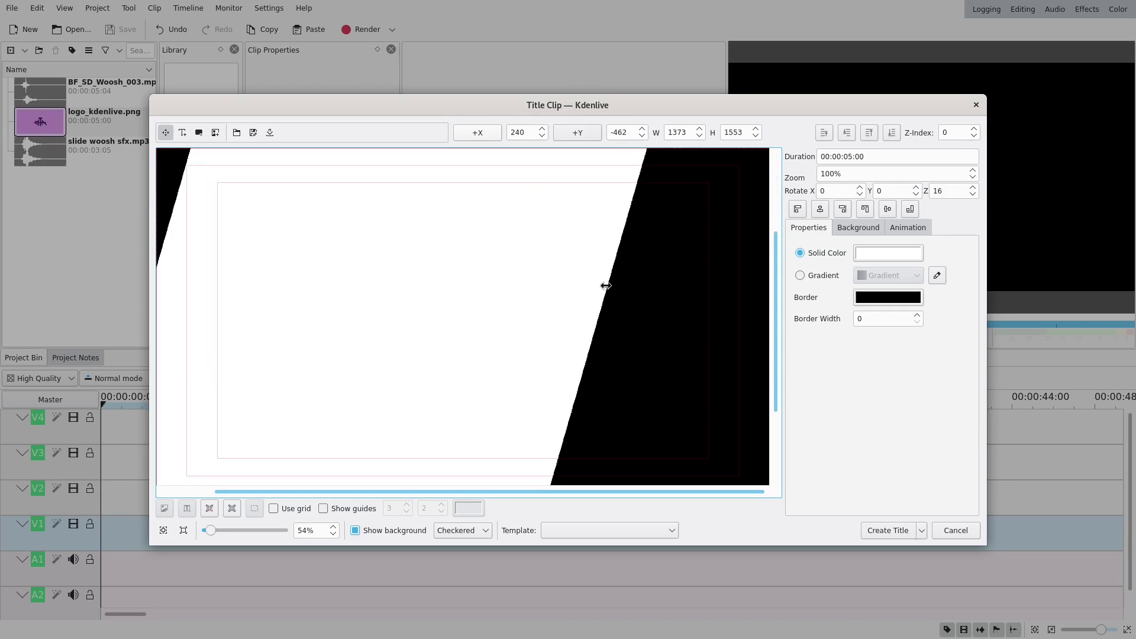
pyautogui.moveTo(603, 284); pyautogui.dragTo(700, 276)
pyautogui.moveTo(557, 259); pyautogui.dragTo(584, 258)
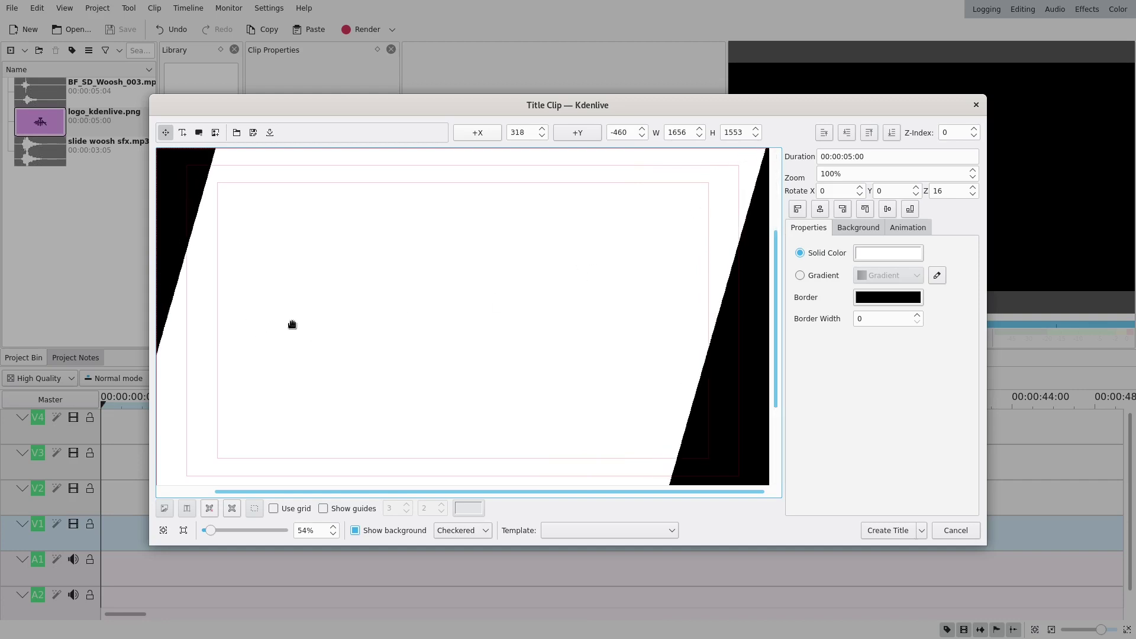
pyautogui.moveTo(176, 288); pyautogui.dragTo(407, 306)
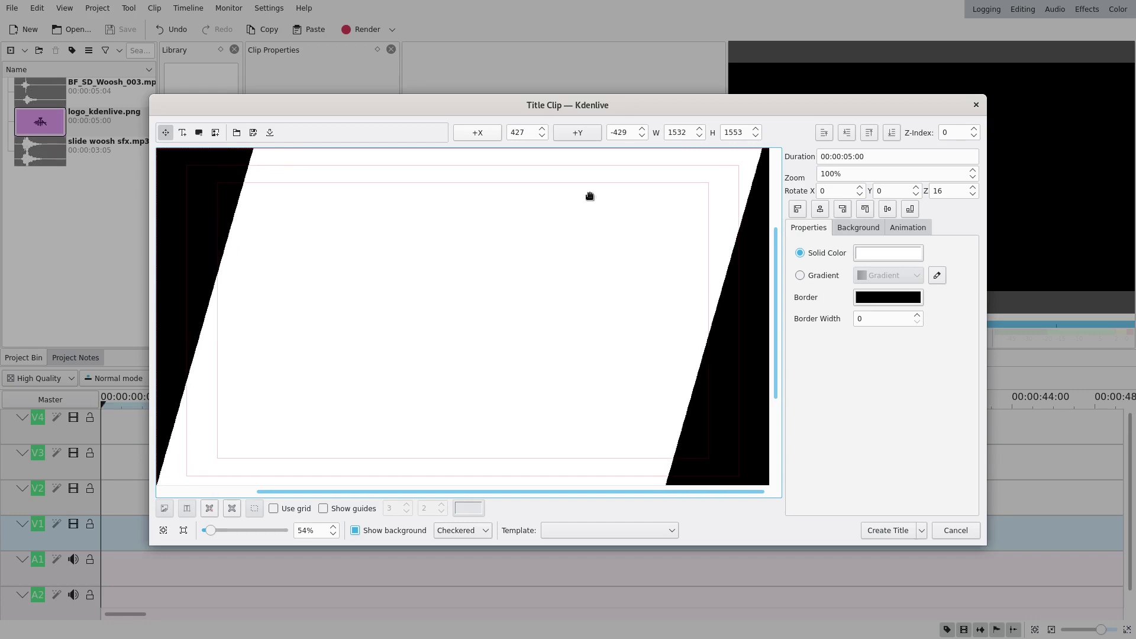
pyautogui.scroll(10, 702, 129)
pyautogui.scroll(8, 701, 133)
pyautogui.scroll(1, 702, 131)
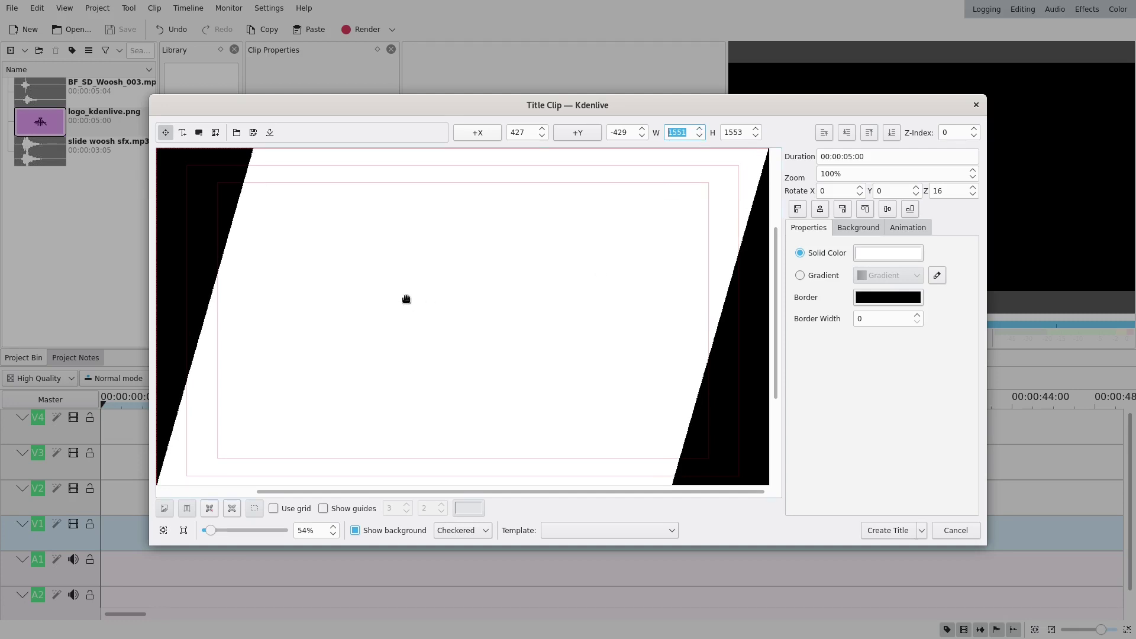
# Draw a second rectangle inside the white band and fill it with light purple
pyautogui.hotkey('alt', 'r')
pyautogui.moveTo(286, 184); pyautogui.dragTo(616, 449)
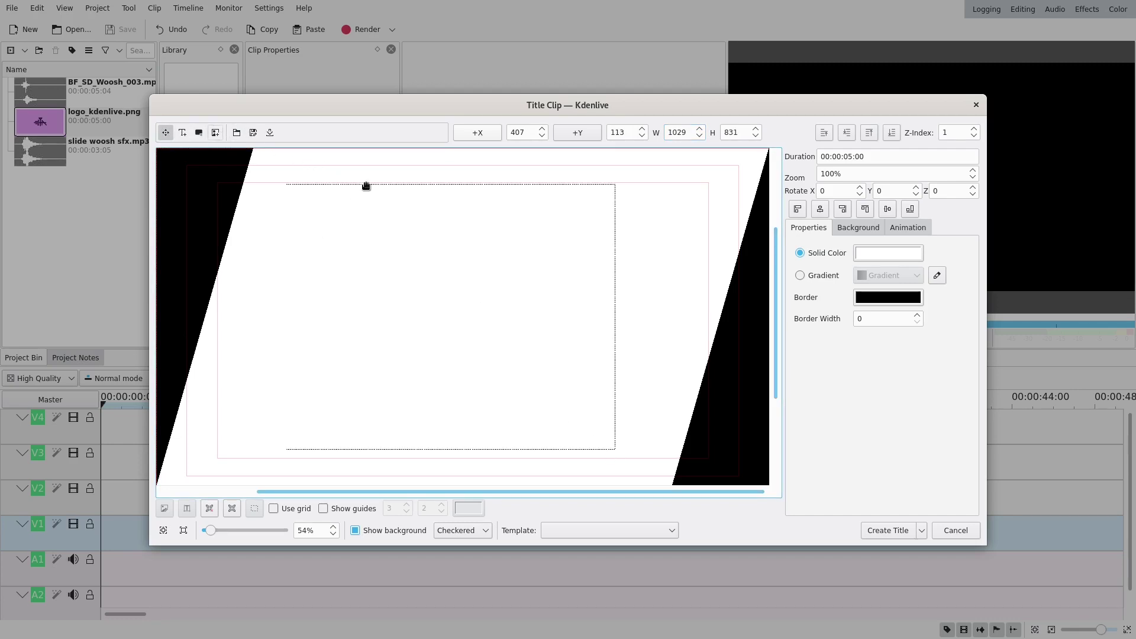
pyautogui.click(872, 254)
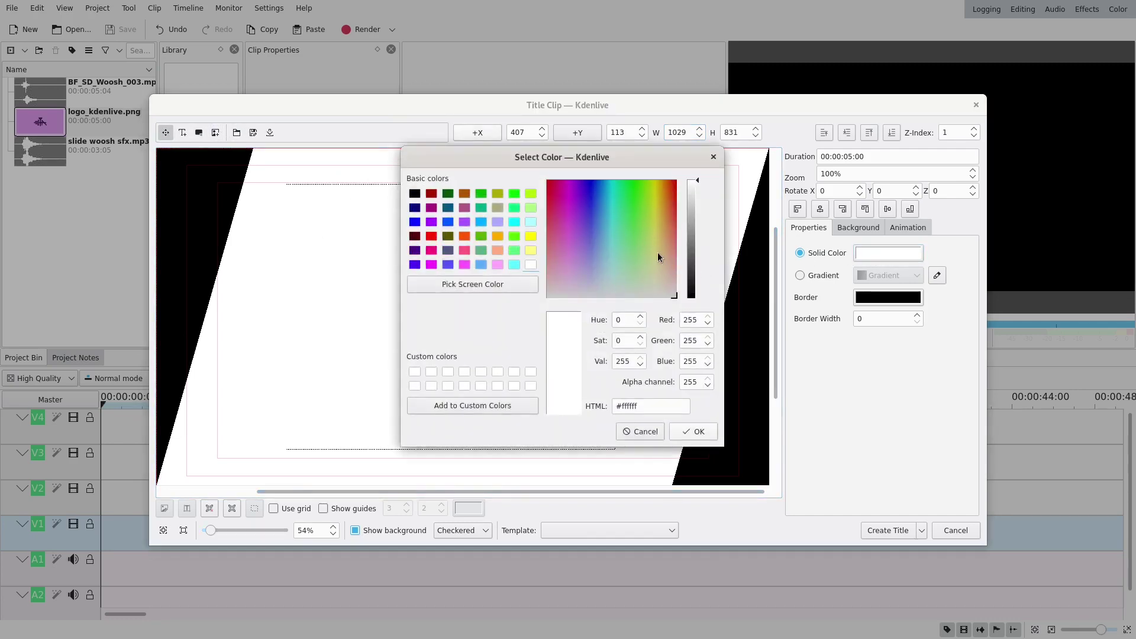
pyautogui.moveTo(692, 215); pyautogui.dragTo(692, 203)
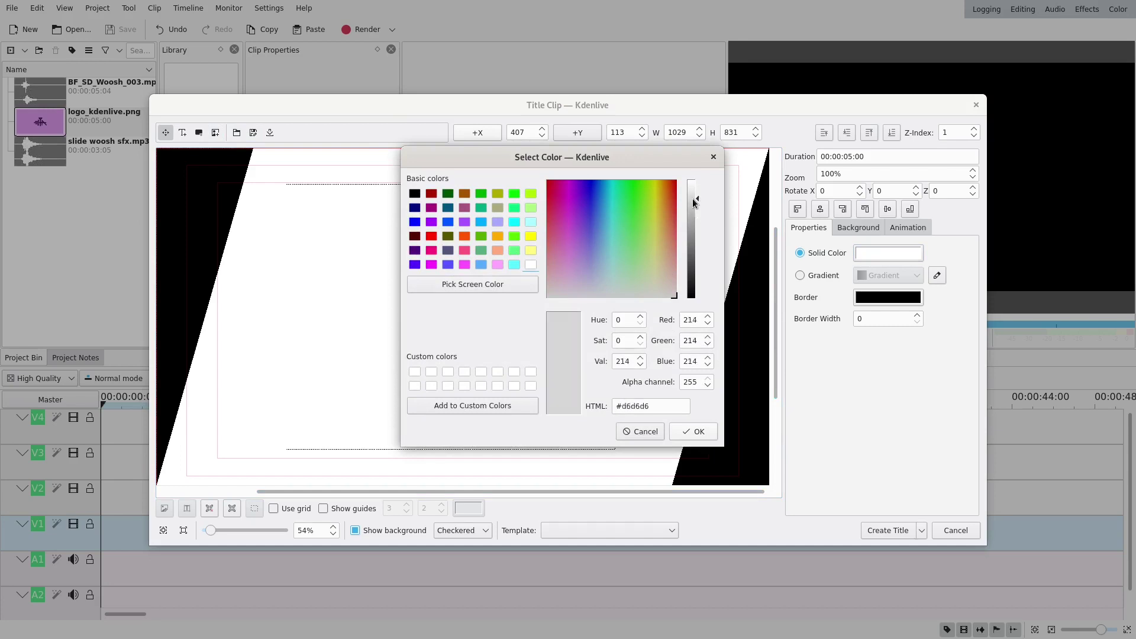
pyautogui.moveTo(577, 258)
pyautogui.mouseDown()
pyautogui.moveTo(579, 270)
pyautogui.moveTo(580, 258)
pyautogui.mouseUp()
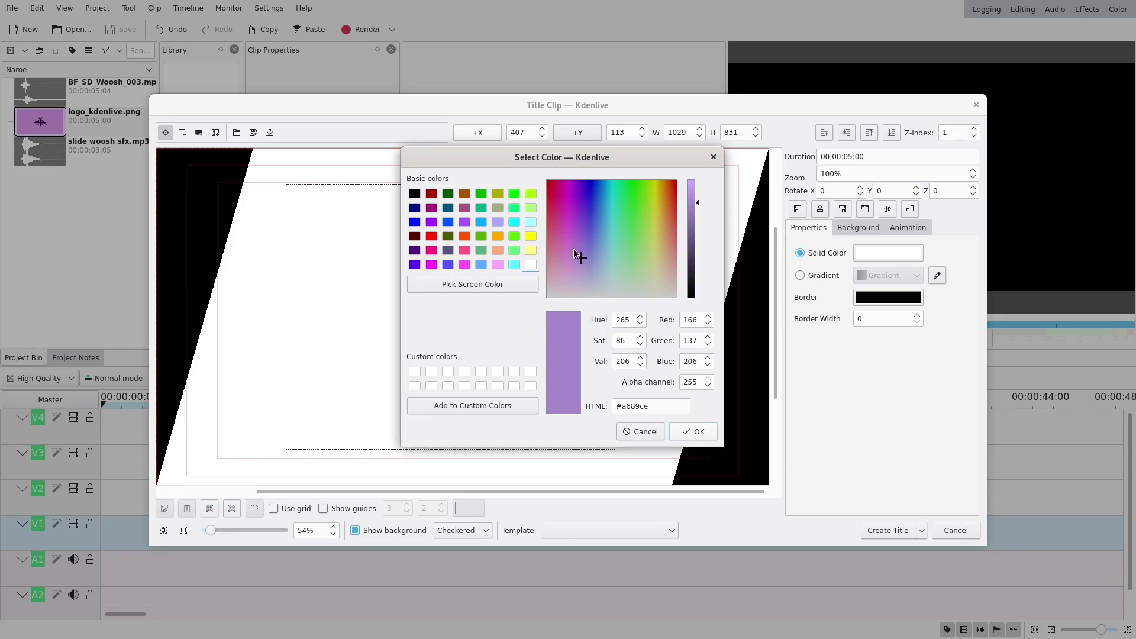
pyautogui.click(577, 259)
pyautogui.moveTo(576, 258); pyautogui.dragTo(579, 255)
pyautogui.click(693, 431)
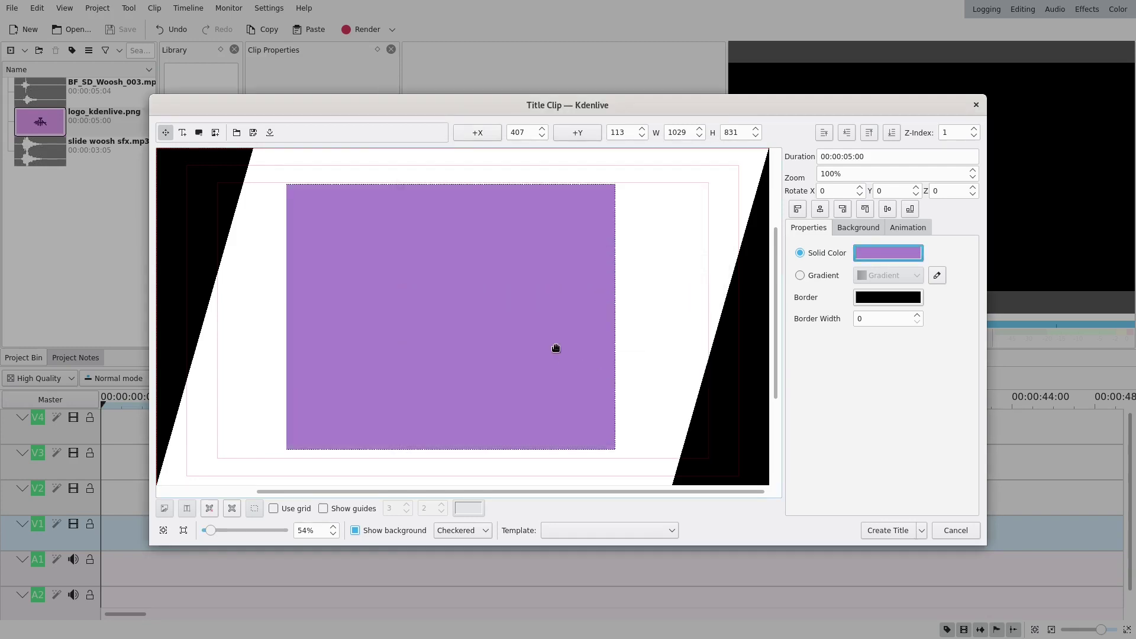
pyautogui.moveTo(525, 309); pyautogui.dragTo(512, 343)
# Rotate the purple rectangle 16° and resize it to 1410×1634 at 490, -403
pyautogui.click(940, 191)
pyautogui.write('16')
pyautogui.press('Return')
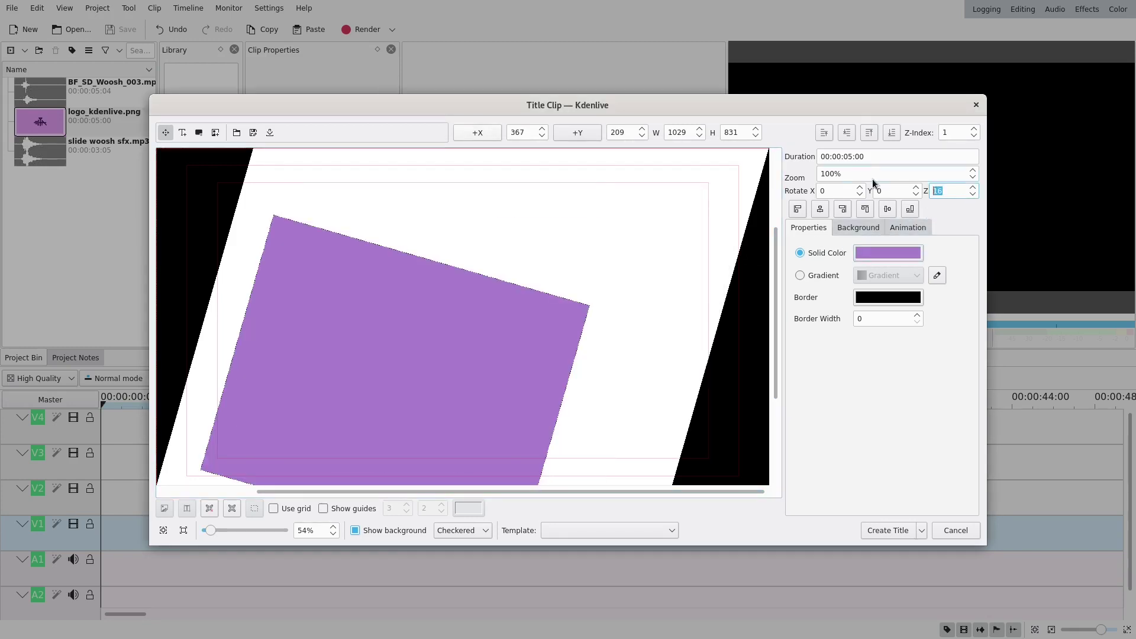
pyautogui.moveTo(442, 354); pyautogui.dragTo(415, 391)
pyautogui.moveTo(469, 316); pyautogui.dragTo(692, 44)
pyautogui.moveTo(428, 286); pyautogui.dragTo(487, 303)
pyautogui.moveTo(572, 310); pyautogui.dragTo(745, 296)
pyautogui.moveTo(677, 159); pyautogui.dragTo(653, 7)
pyautogui.moveTo(565, 317); pyautogui.dragTo(573, 322)
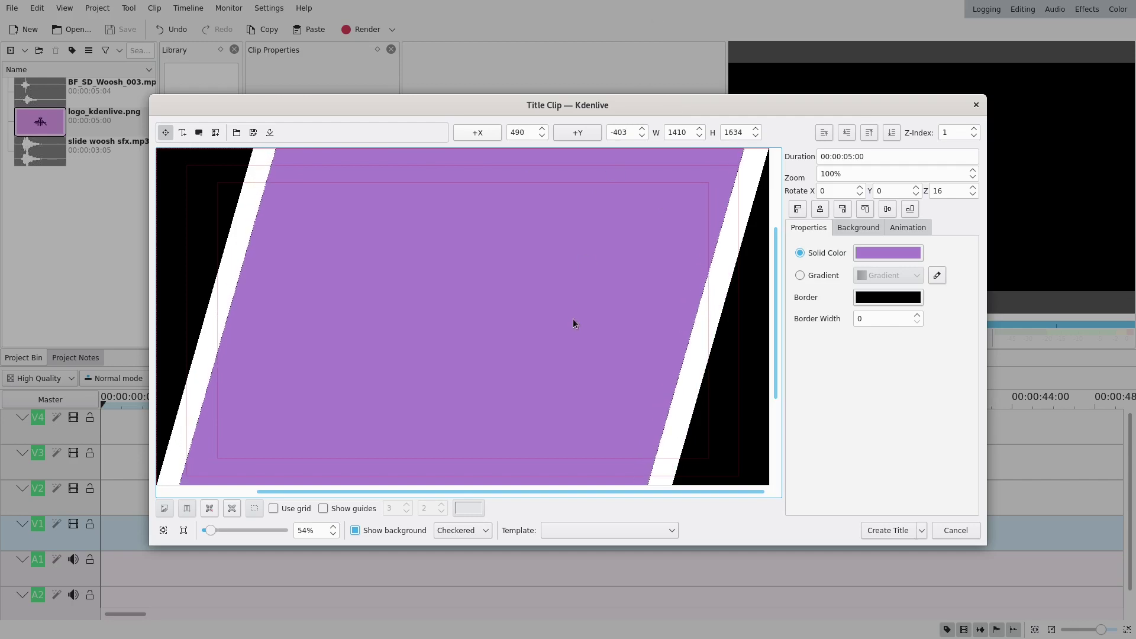
# Draw a third rectangle over the purple band and fill it with dark purple #33263f
pyautogui.hotkey('alt', 'r')
pyautogui.click(314, 261)
pyautogui.moveTo(563, 402); pyautogui.dragTo(562, 402)
pyautogui.click(862, 253)
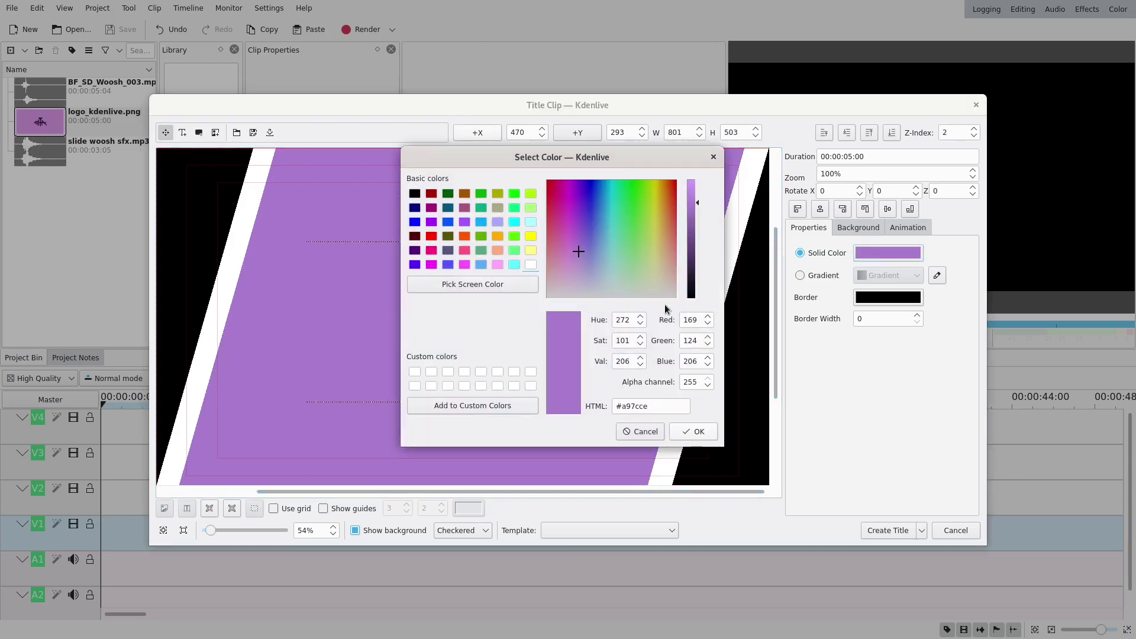
pyautogui.click(691, 265)
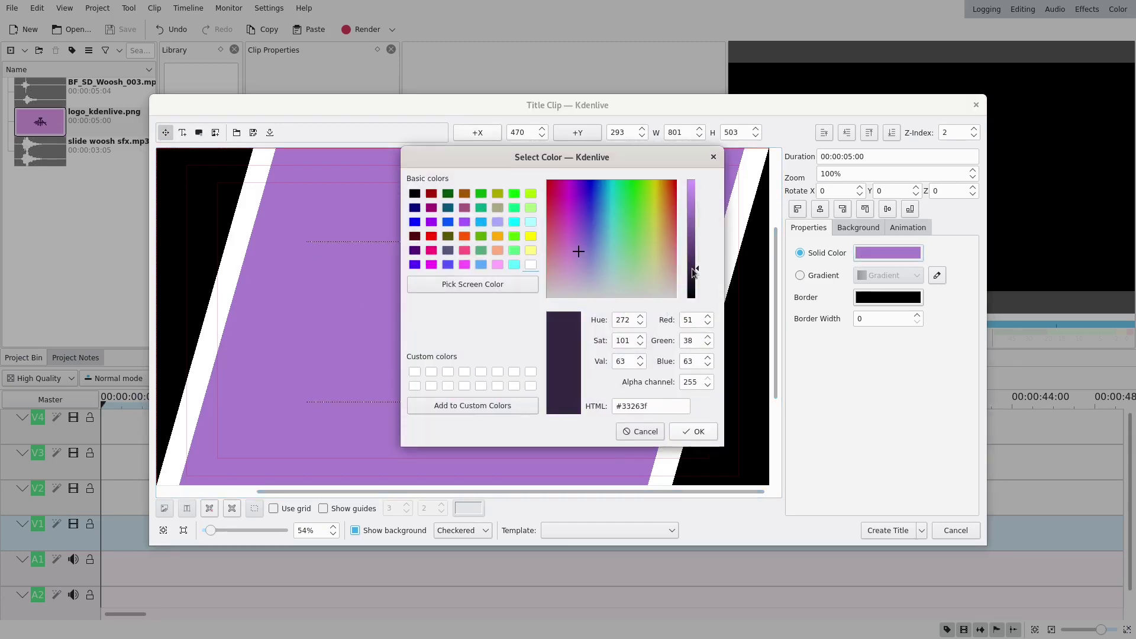
pyautogui.click(693, 431)
pyautogui.moveTo(481, 338); pyautogui.dragTo(471, 363)
# Rotate the dark purple rectangle 16° and resize it to 1268×1620 at 571, -431
pyautogui.doubleClick(945, 190)
pyautogui.write('16')
pyautogui.moveTo(538, 338); pyautogui.dragTo(471, 373)
pyautogui.moveTo(622, 181); pyautogui.dragTo(498, 298)
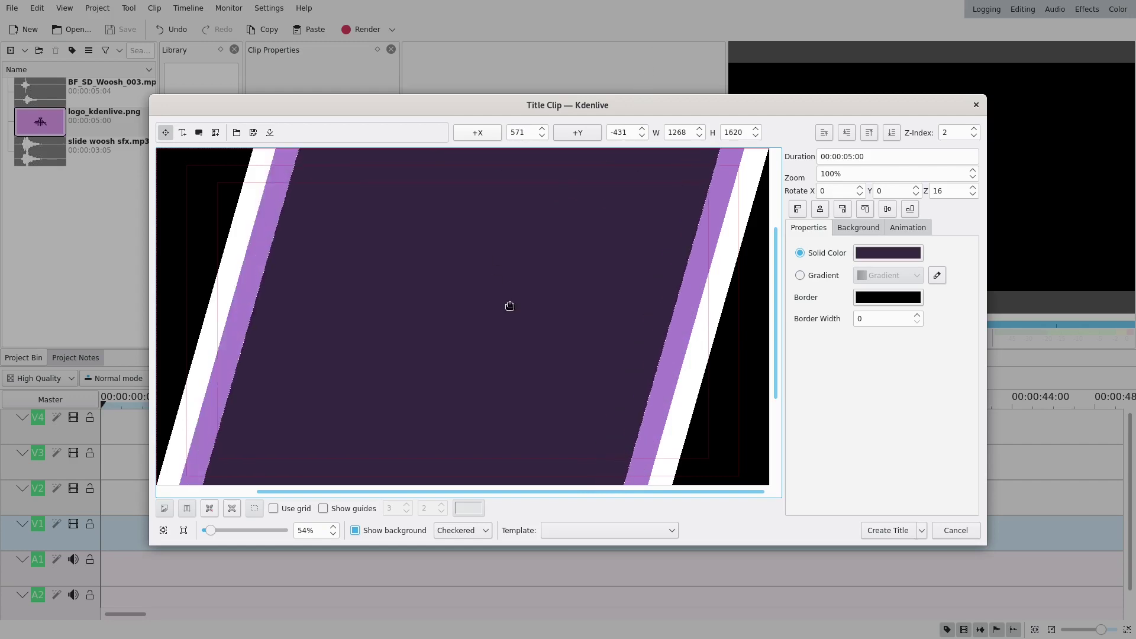
# Save the title clip, place it at the start of V1, and apply the Transform effect
pyautogui.click(886, 530)
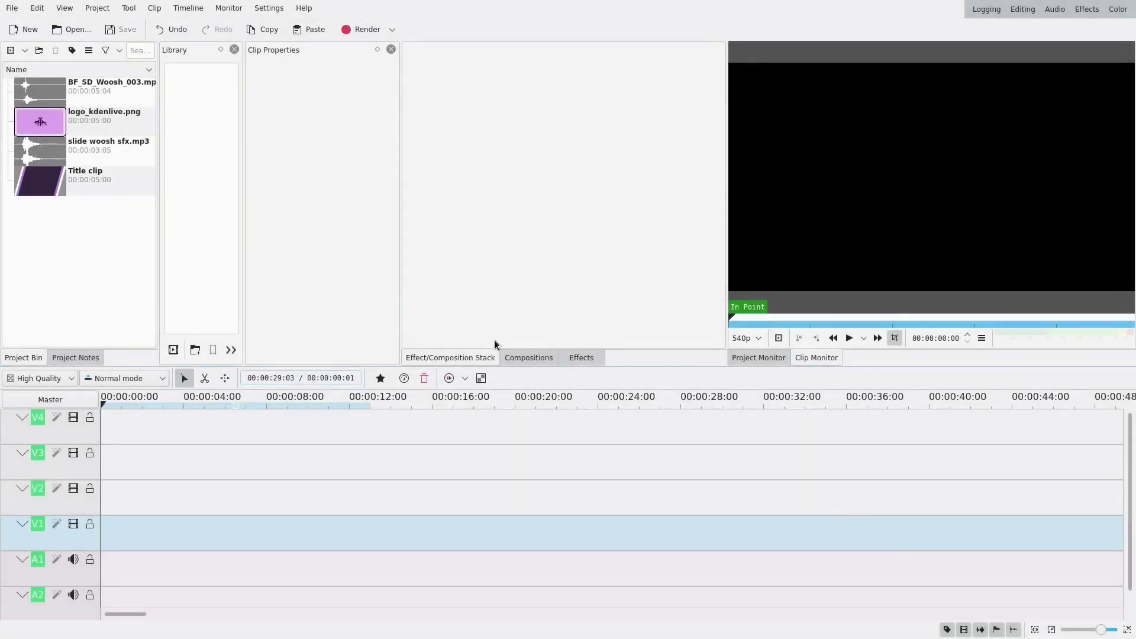
pyautogui.moveTo(42, 183); pyautogui.dragTo(104, 549)
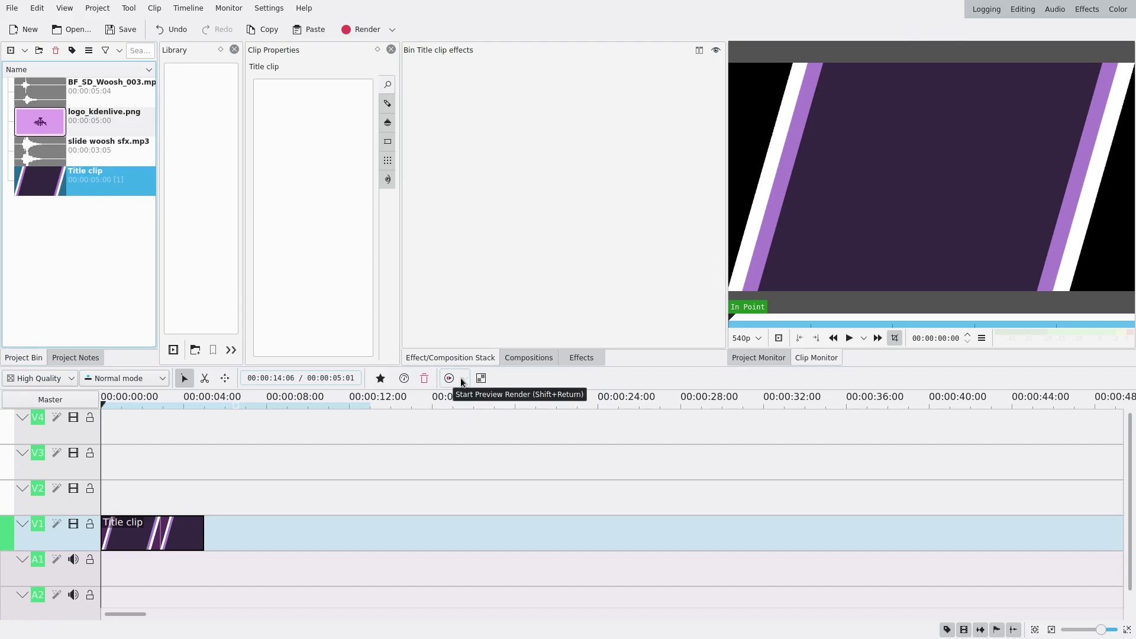
pyautogui.click(581, 357)
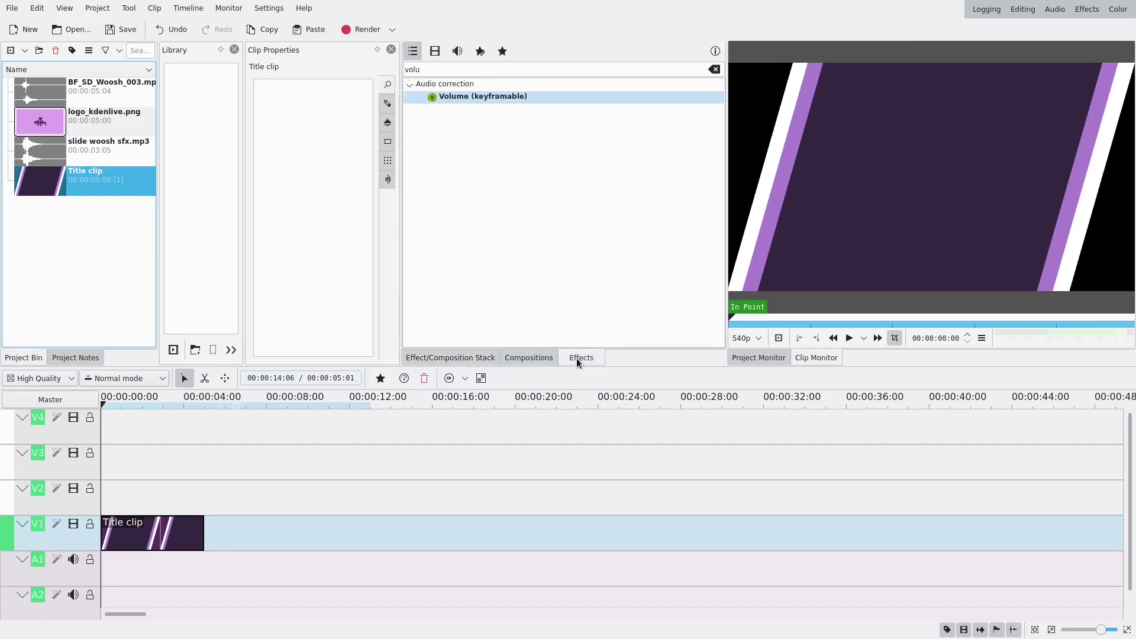
pyautogui.doubleClick(458, 69)
pyautogui.write('tran')
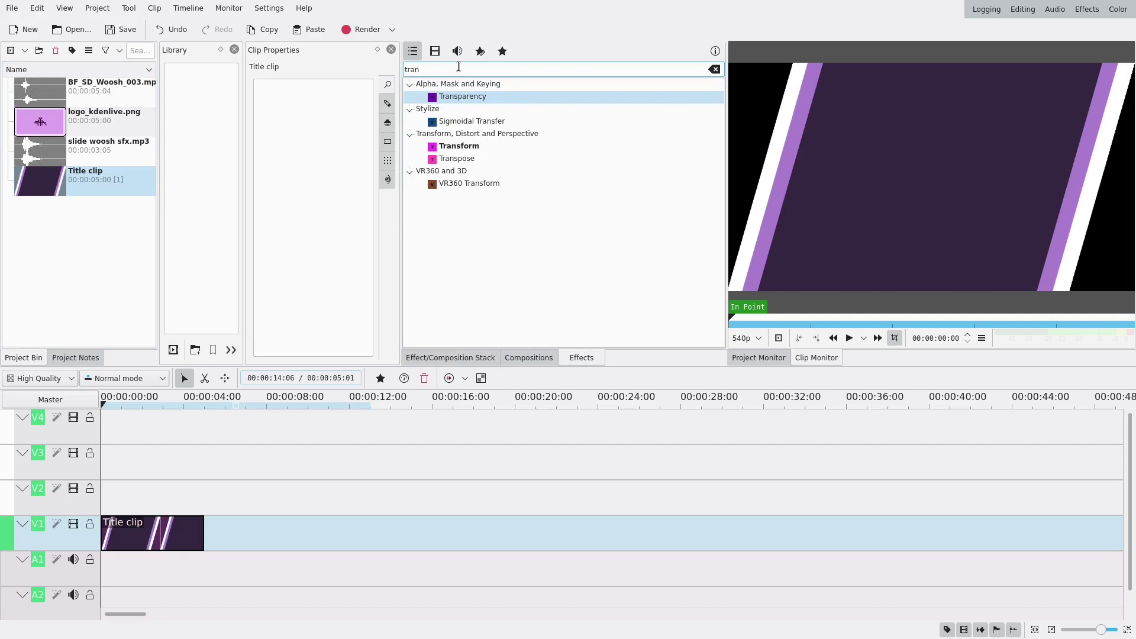
pyautogui.moveTo(458, 145); pyautogui.dragTo(141, 541)
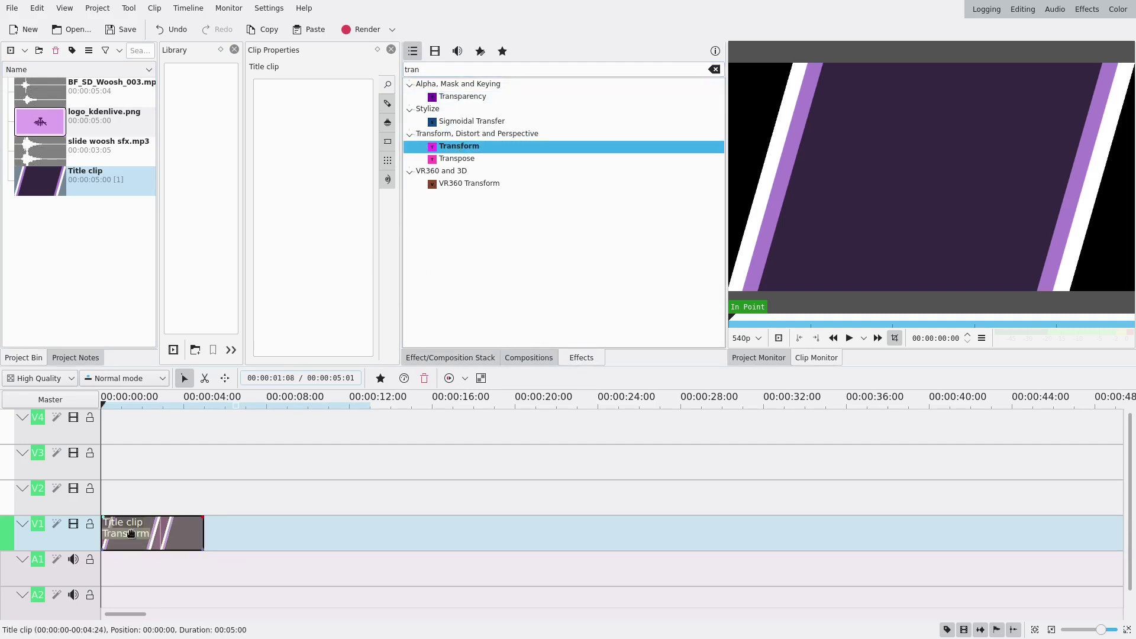
# Scale the title clip to 167.96% and add Transform keyframes at 00:00:01:00 and 00:00:04:00
pyautogui.click(142, 536)
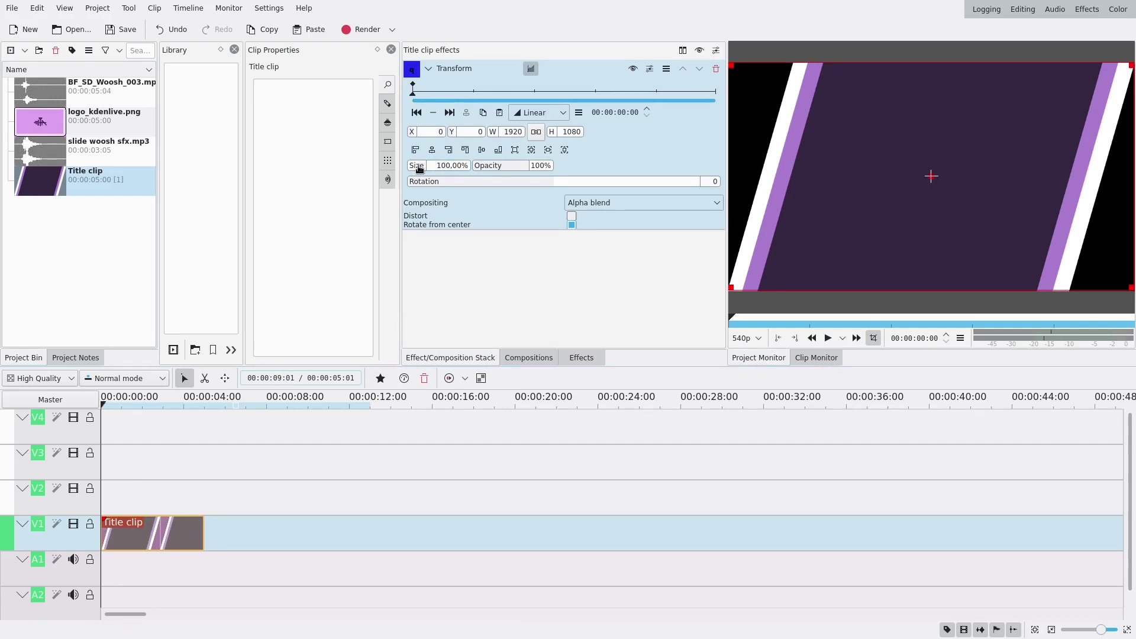
pyautogui.moveTo(420, 168); pyautogui.dragTo(524, 174)
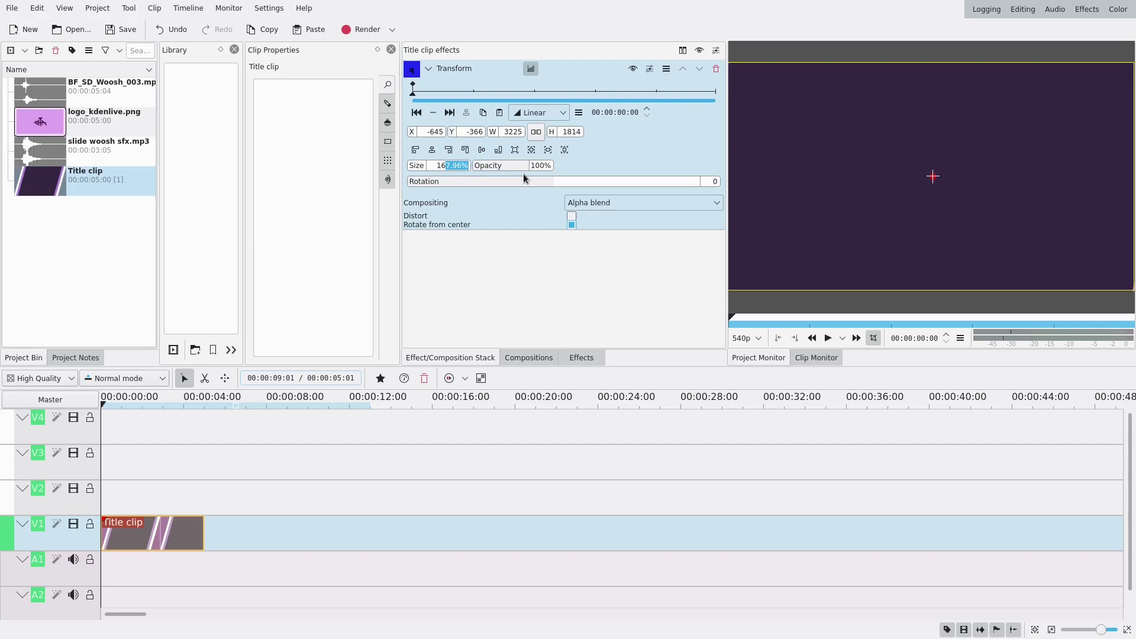
pyautogui.write('8')
pyautogui.hotkey('ctrl', 'z')
pyautogui.click(477, 98)
pyautogui.click(433, 112)
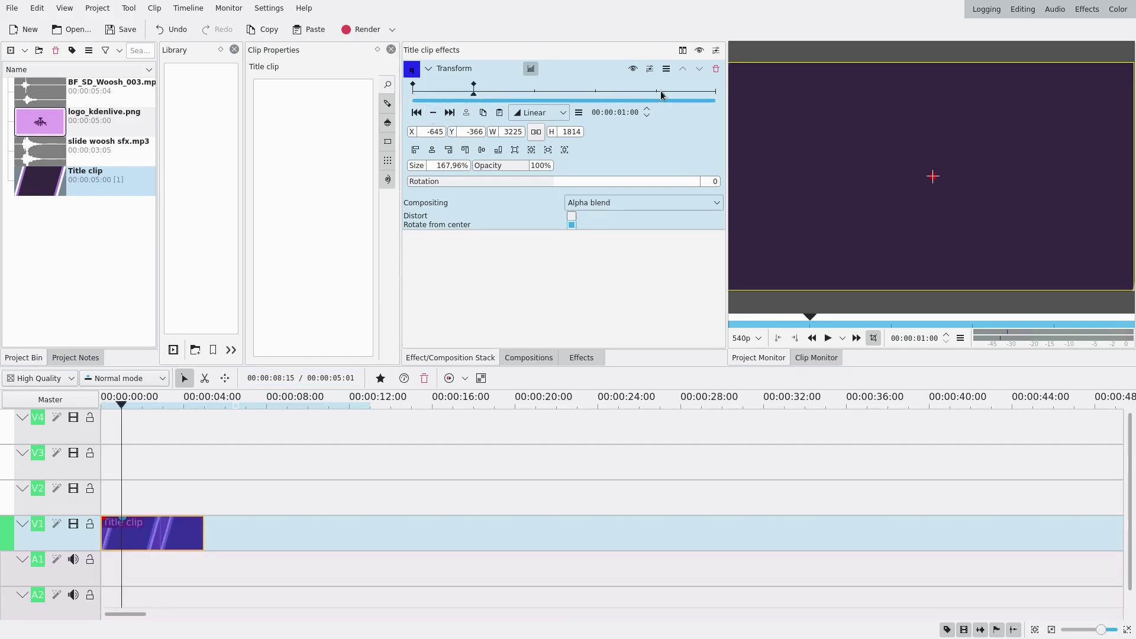
pyautogui.click(661, 95)
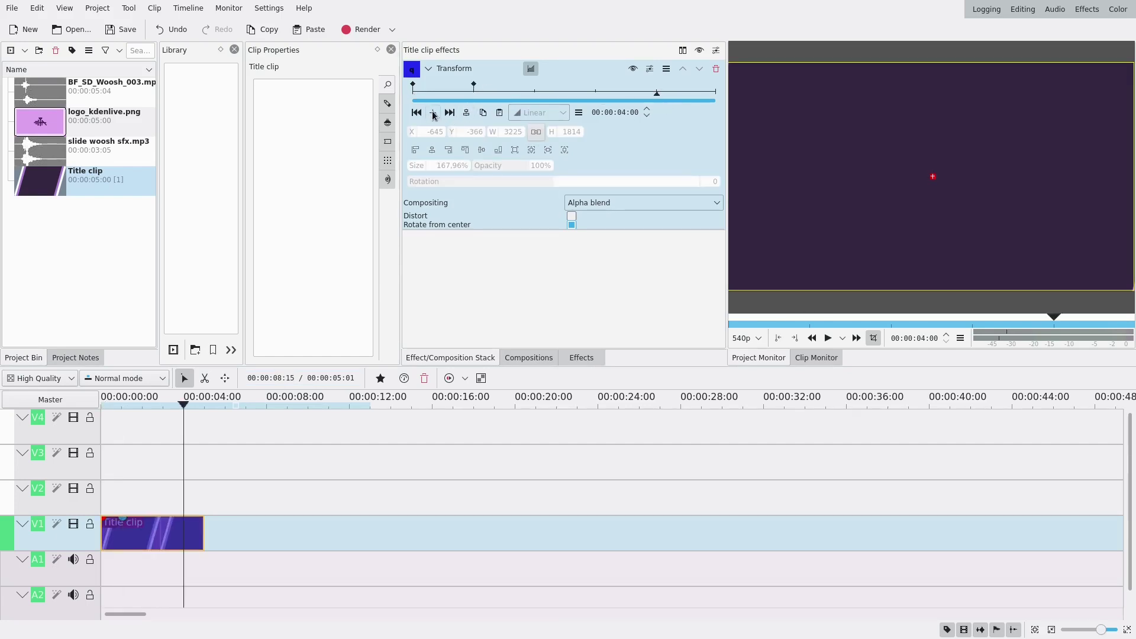
# Trim the title clip under two seconds; add keyframes at frame 11, 1:10 and the end
pyautogui.click(136, 499)
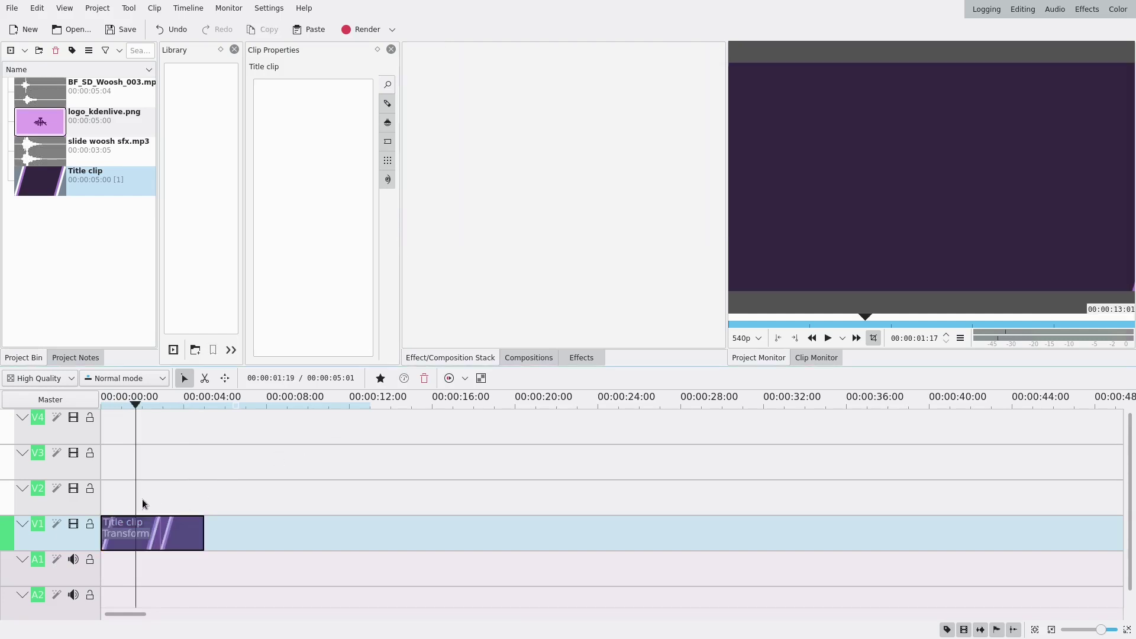
pyautogui.scroll(5, 152, 506)
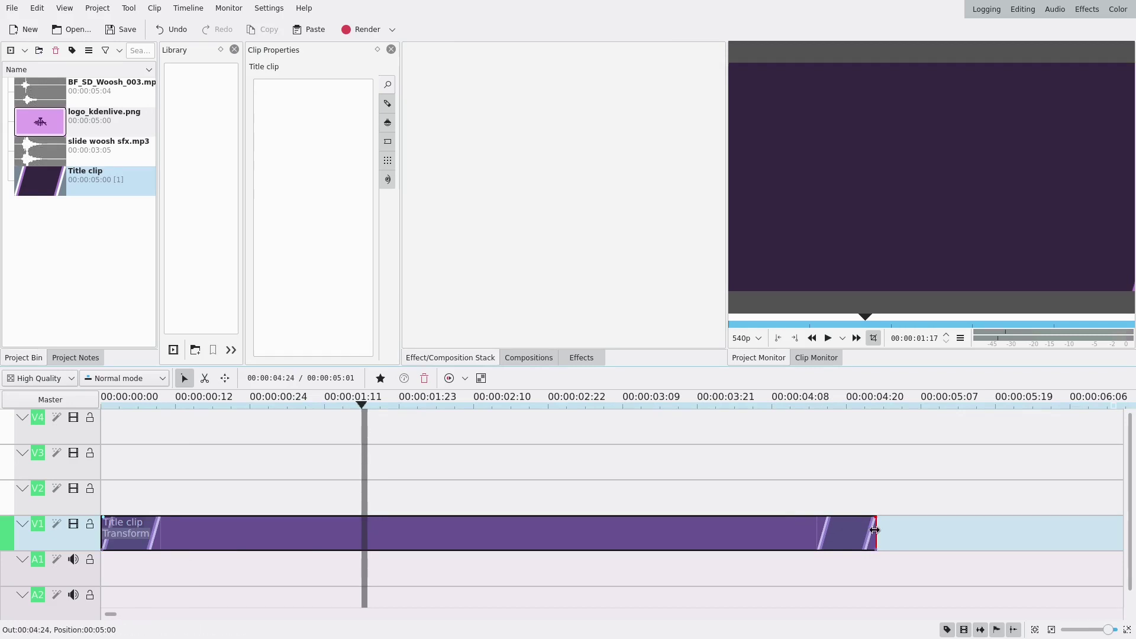
pyautogui.moveTo(875, 523); pyautogui.dragTo(391, 517)
pyautogui.click(234, 526)
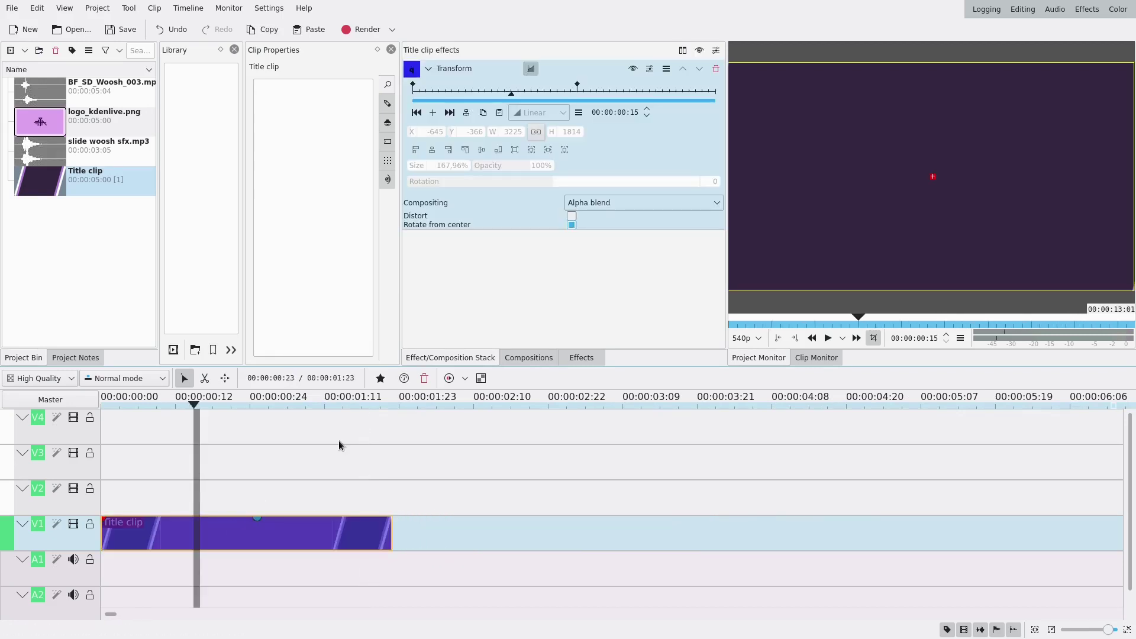
pyautogui.moveTo(498, 93); pyautogui.dragTo(486, 93)
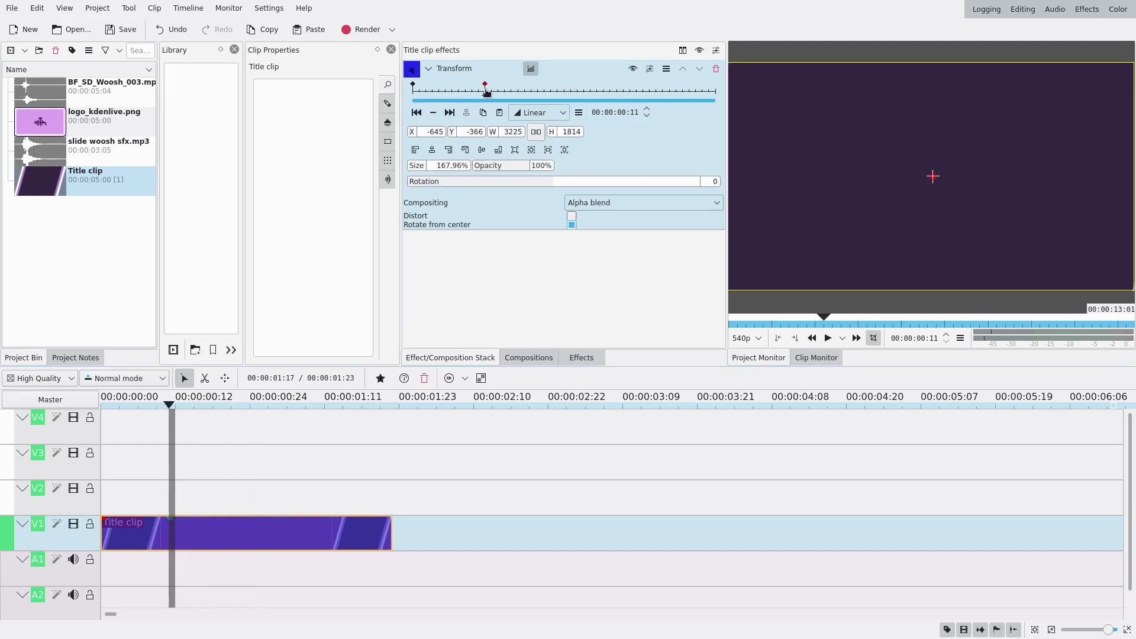
pyautogui.click(645, 96)
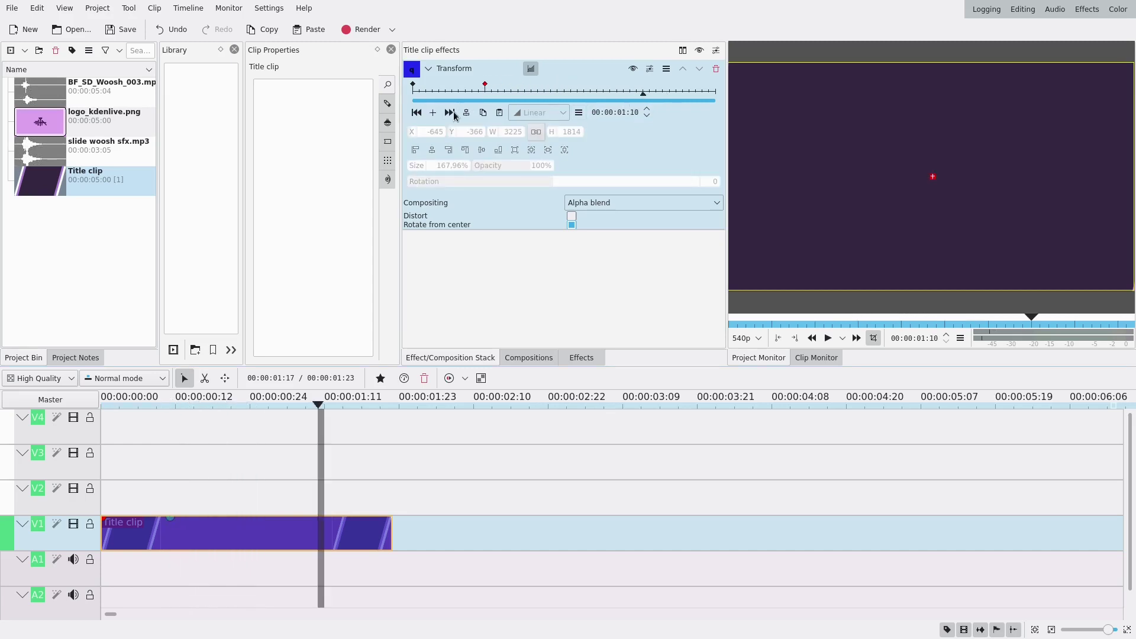
pyautogui.click(433, 113)
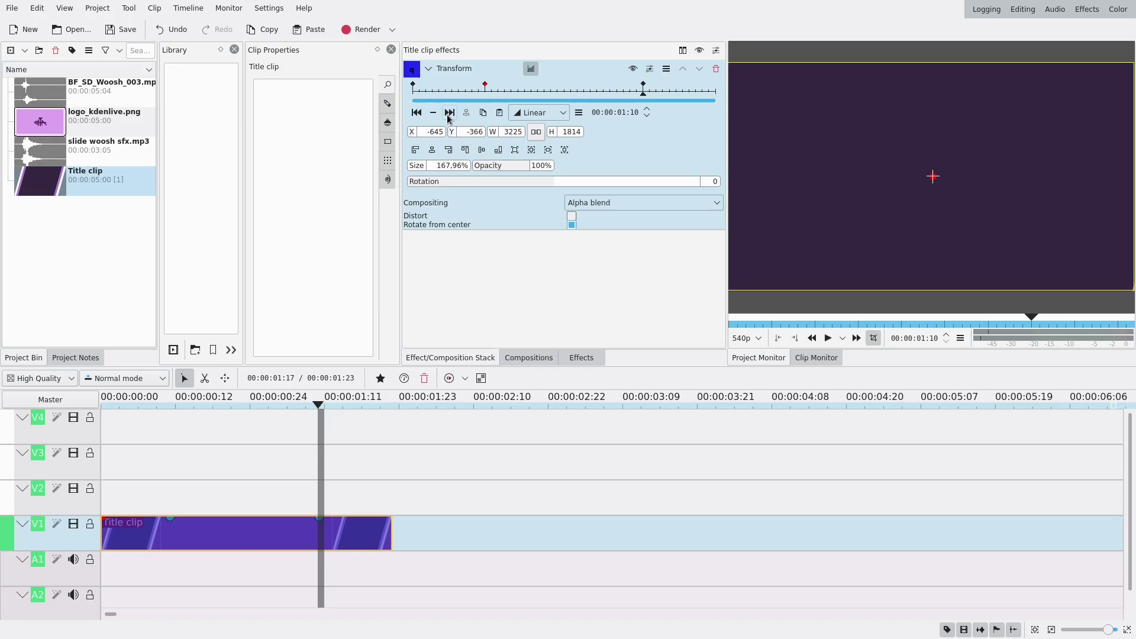
pyautogui.click(449, 115)
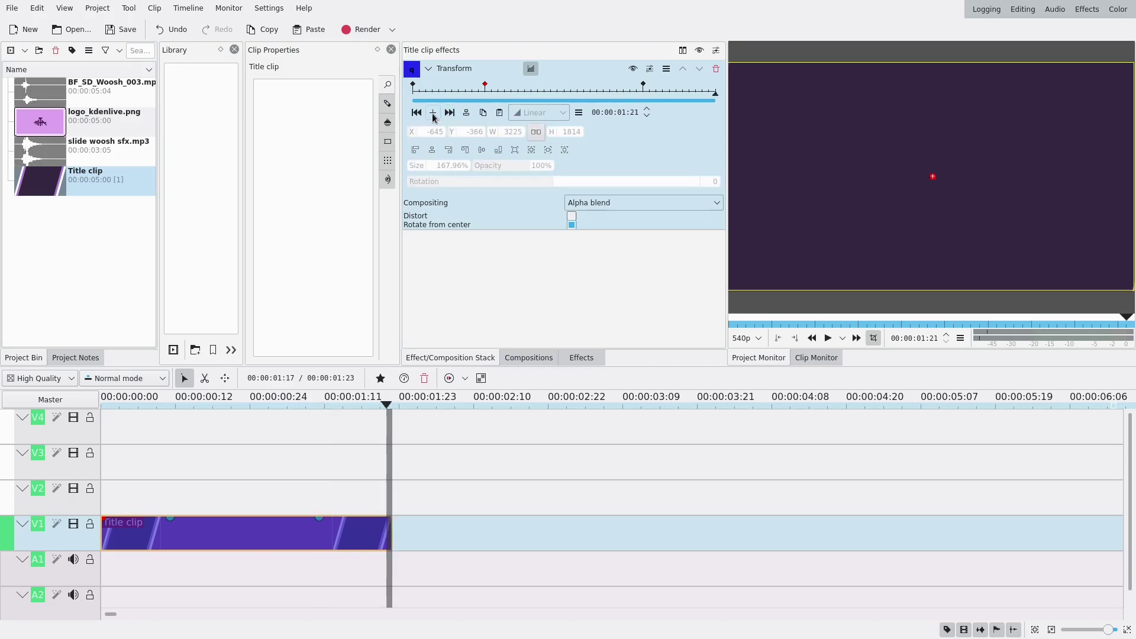
pyautogui.click(433, 113)
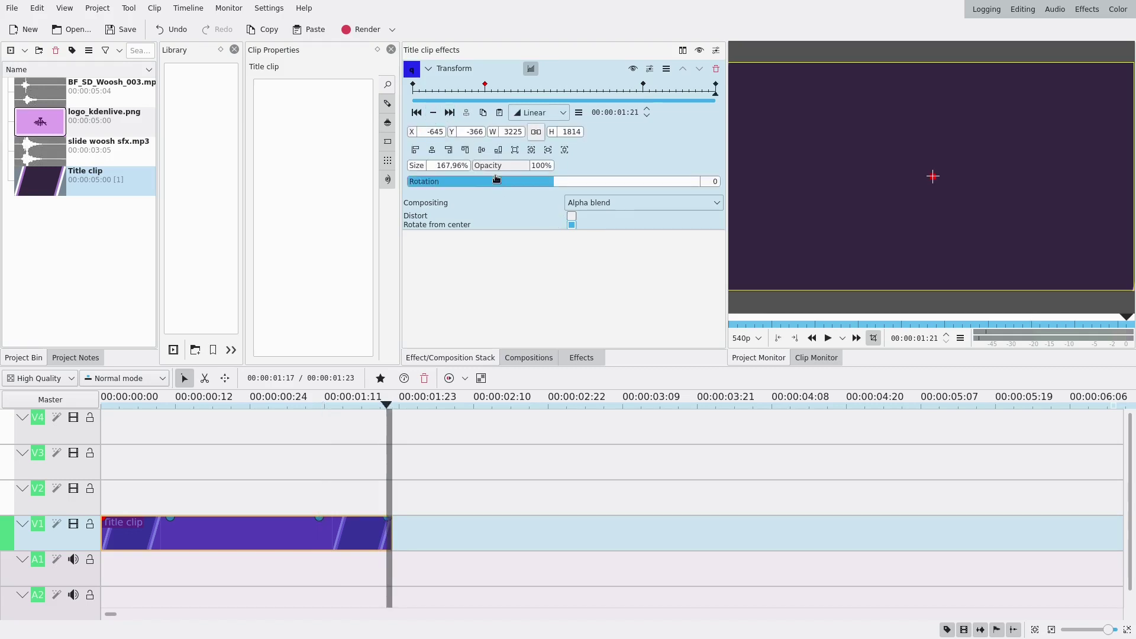
# Slide the bars off-screen: X 1815 at the last frame, X -3116 at the first
pyautogui.moveTo(413, 135); pyautogui.dragTo(615, 146)
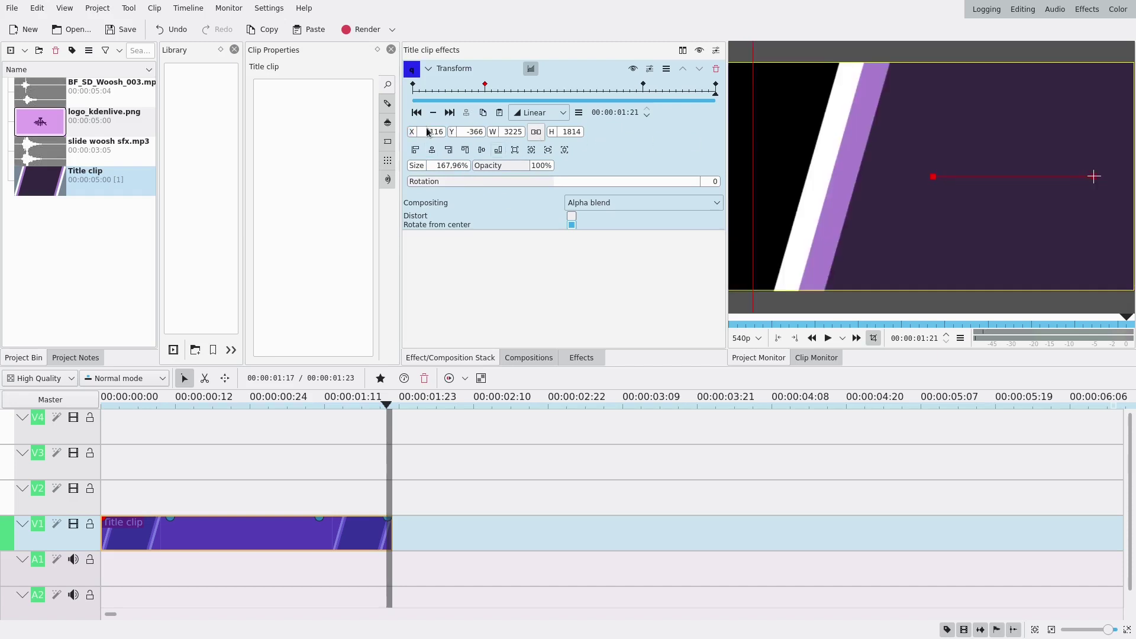
pyautogui.moveTo(416, 136); pyautogui.dragTo(502, 131)
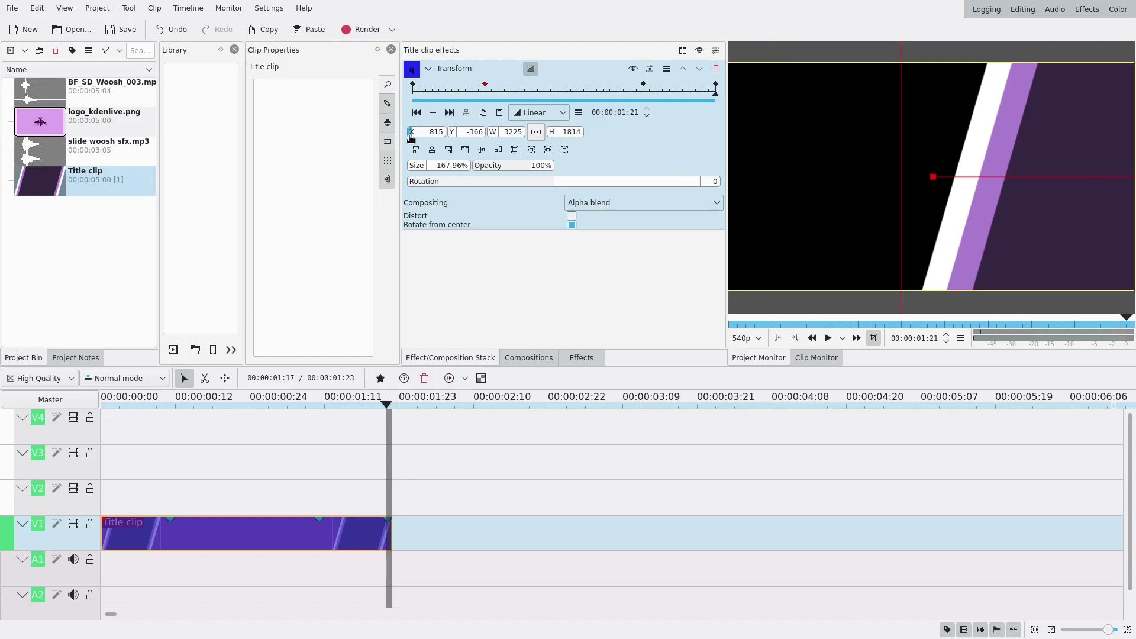
pyautogui.moveTo(411, 136); pyautogui.dragTo(830, 138)
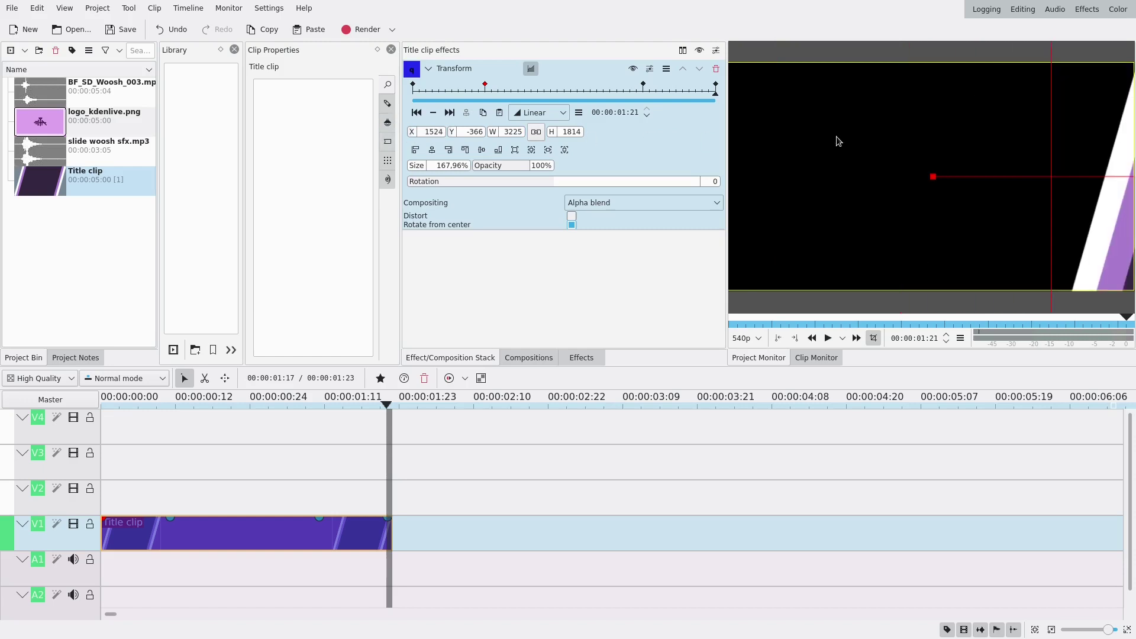
pyautogui.moveTo(412, 134); pyautogui.dragTo(598, 136)
pyautogui.click(416, 112)
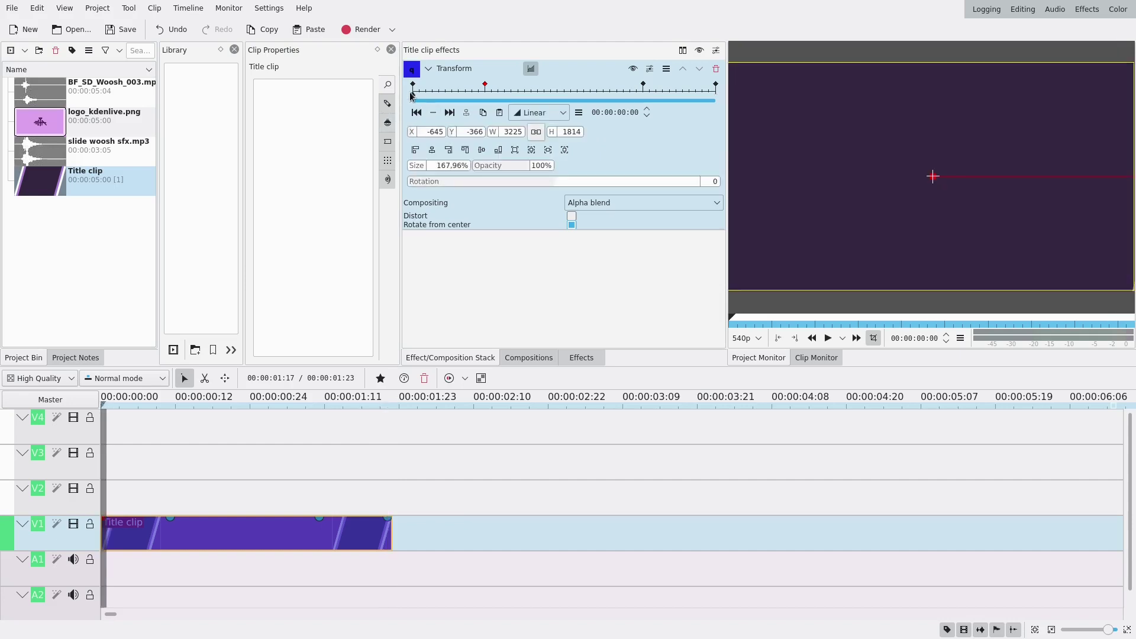
pyautogui.moveTo(414, 138); pyautogui.dragTo(126, 137)
pyautogui.moveTo(413, 150); pyautogui.dragTo(248, 152)
# Set the interpolation of all four Transform keyframes to Smooth
pyautogui.click(537, 113)
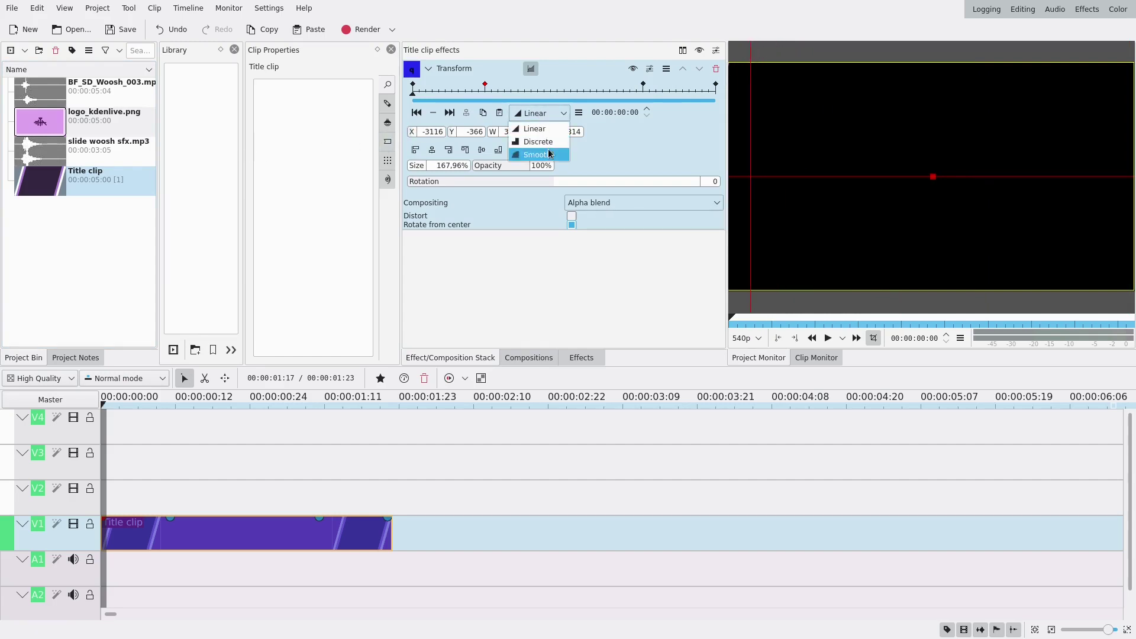
pyautogui.click(532, 154)
pyautogui.click(449, 113)
pyautogui.click(539, 113)
pyautogui.click(540, 155)
pyautogui.click(449, 112)
pyautogui.click(538, 113)
pyautogui.click(543, 155)
pyautogui.click(450, 112)
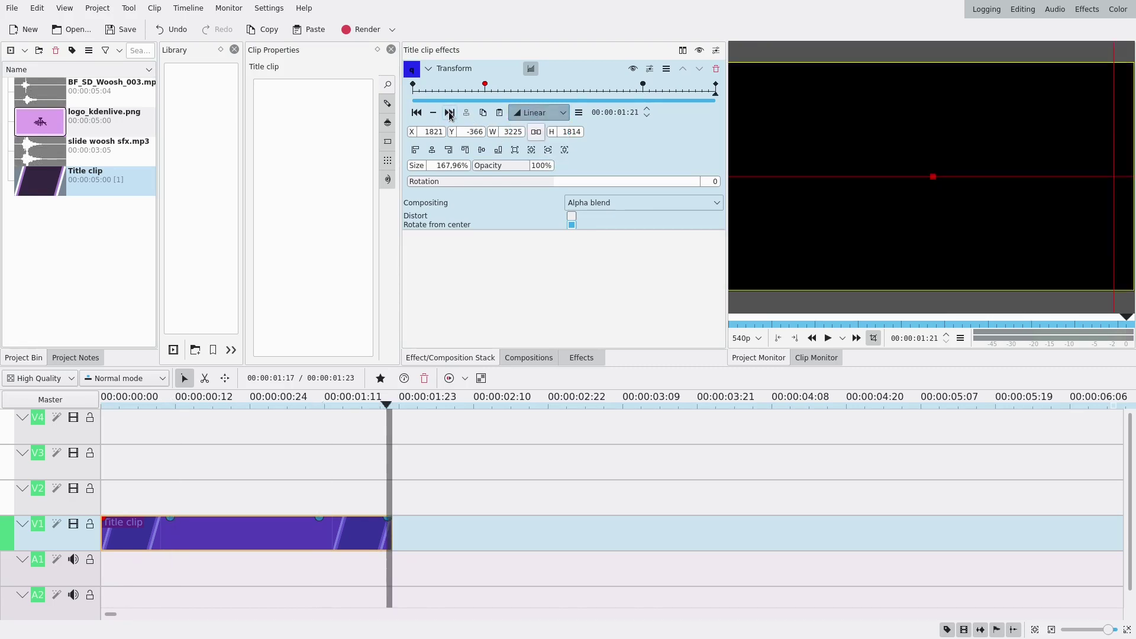
pyautogui.click(537, 112)
pyautogui.click(546, 156)
# Play the slide animation from the timeline start and scrub through its opening
pyautogui.click(307, 416)
pyautogui.press('Home')
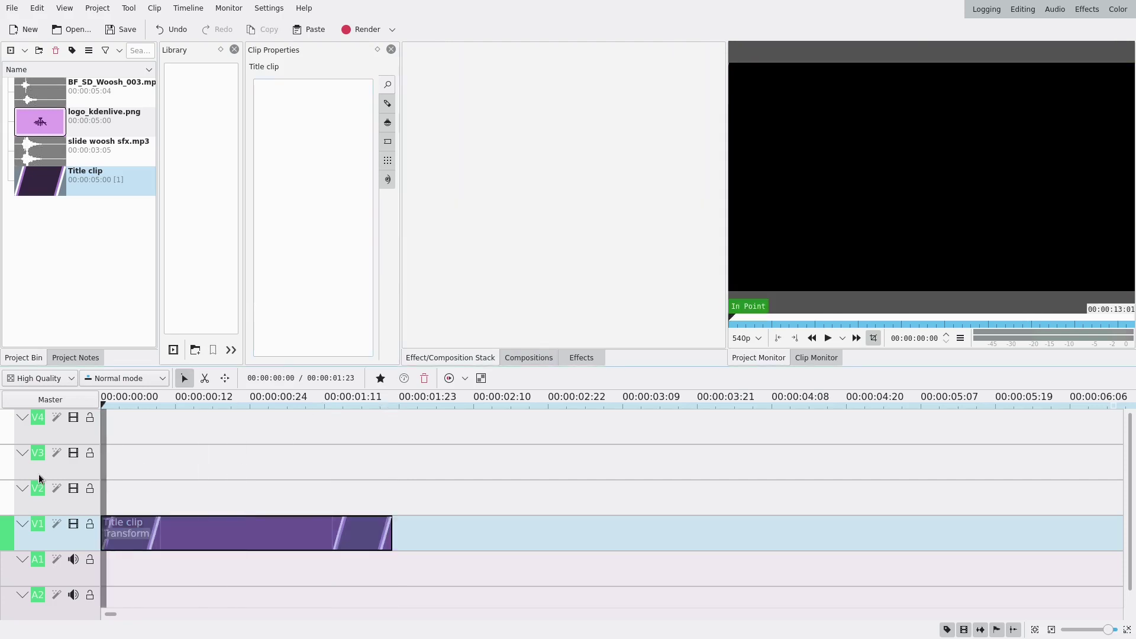
pyautogui.click(828, 338)
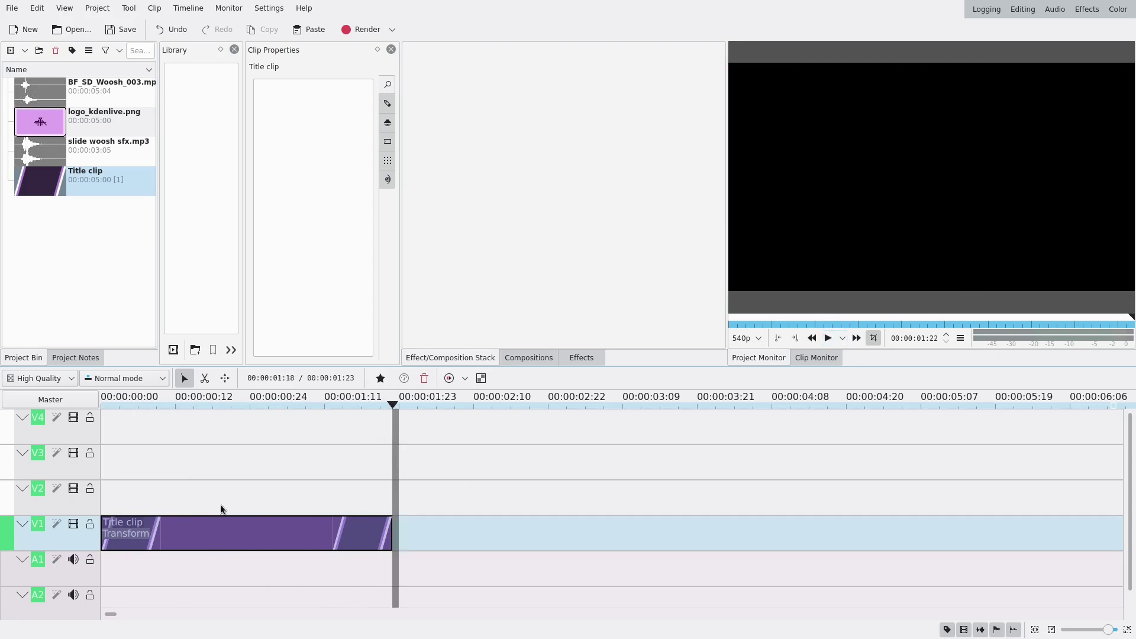
pyautogui.moveTo(154, 489); pyautogui.dragTo(245, 485)
# Switch the frame-11 keyframe back to Linear and replay the slide animation
pyautogui.click(261, 539)
pyautogui.click(417, 113)
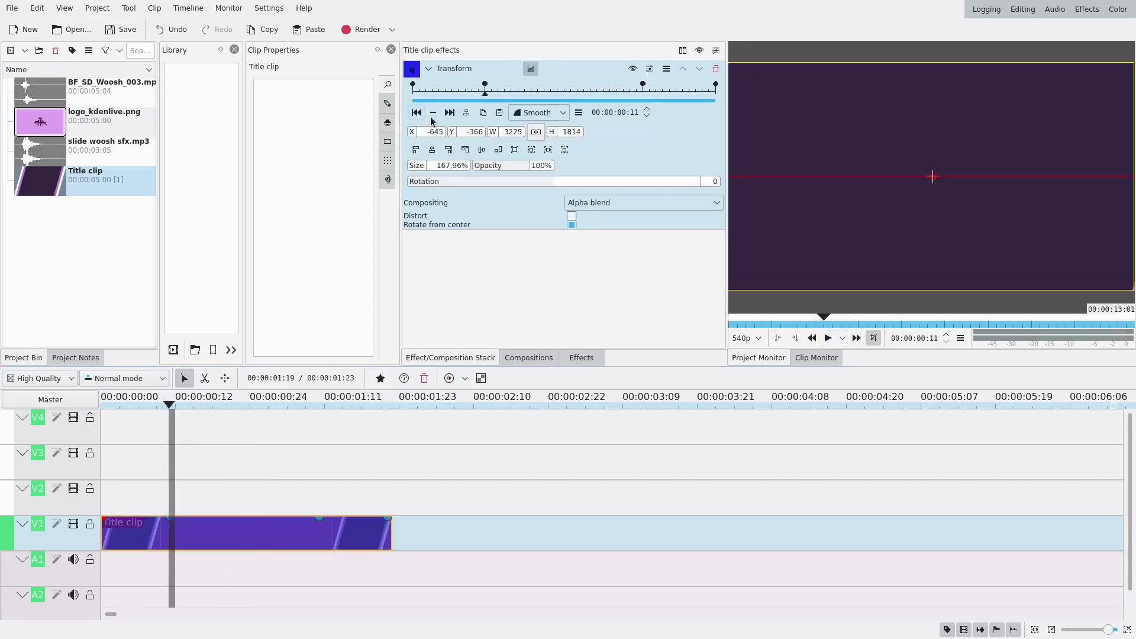
pyautogui.click(555, 115)
pyautogui.click(548, 136)
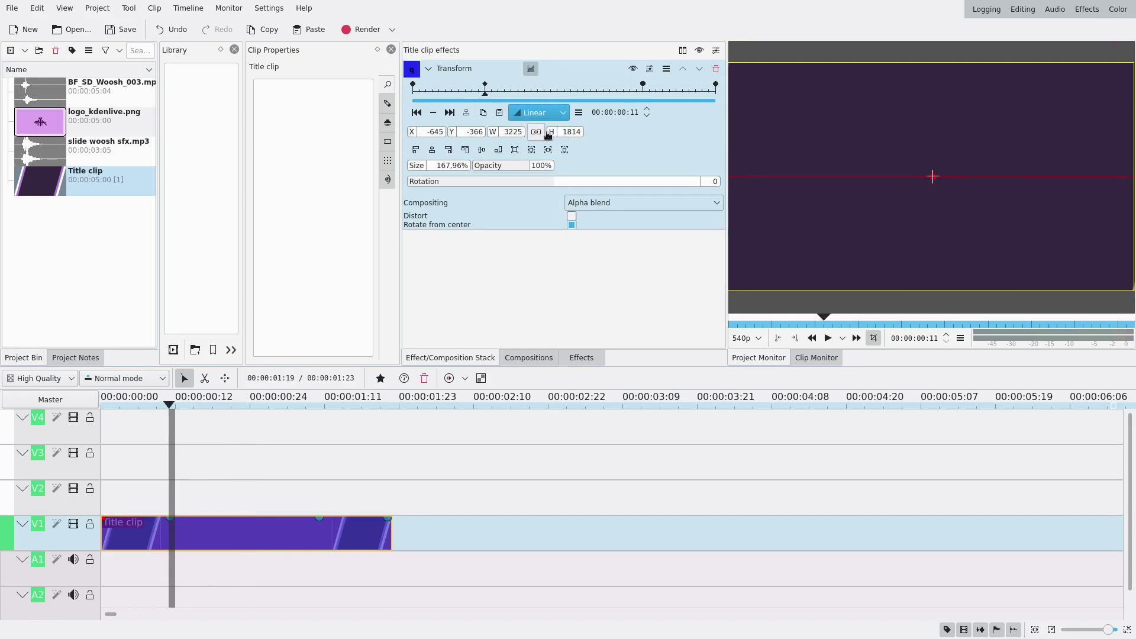
pyautogui.click(189, 500)
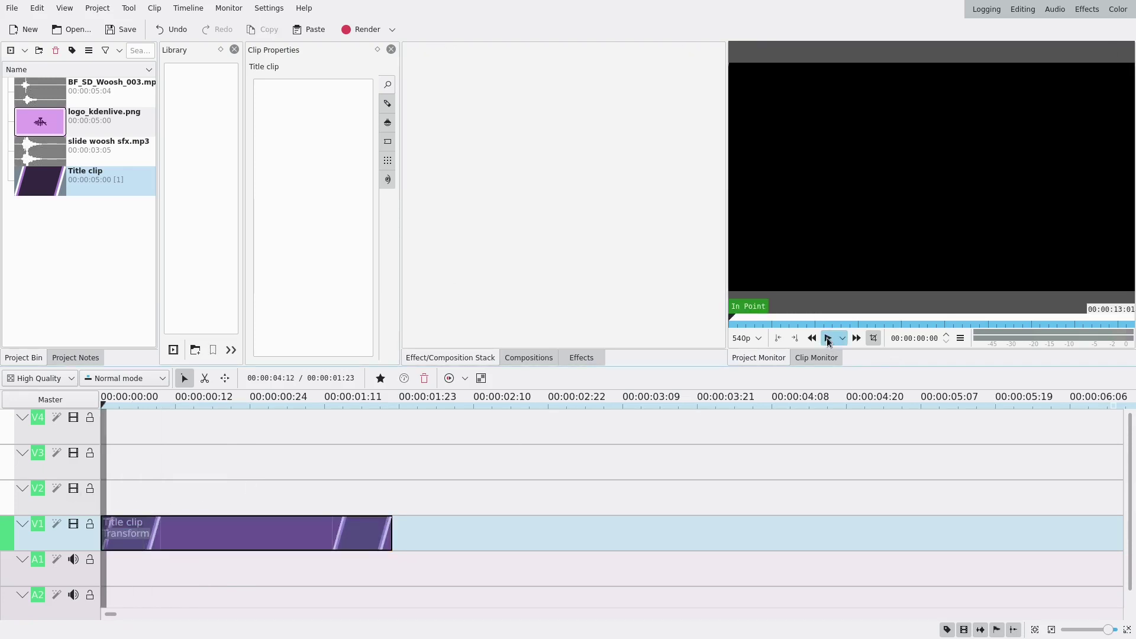
pyautogui.click(828, 338)
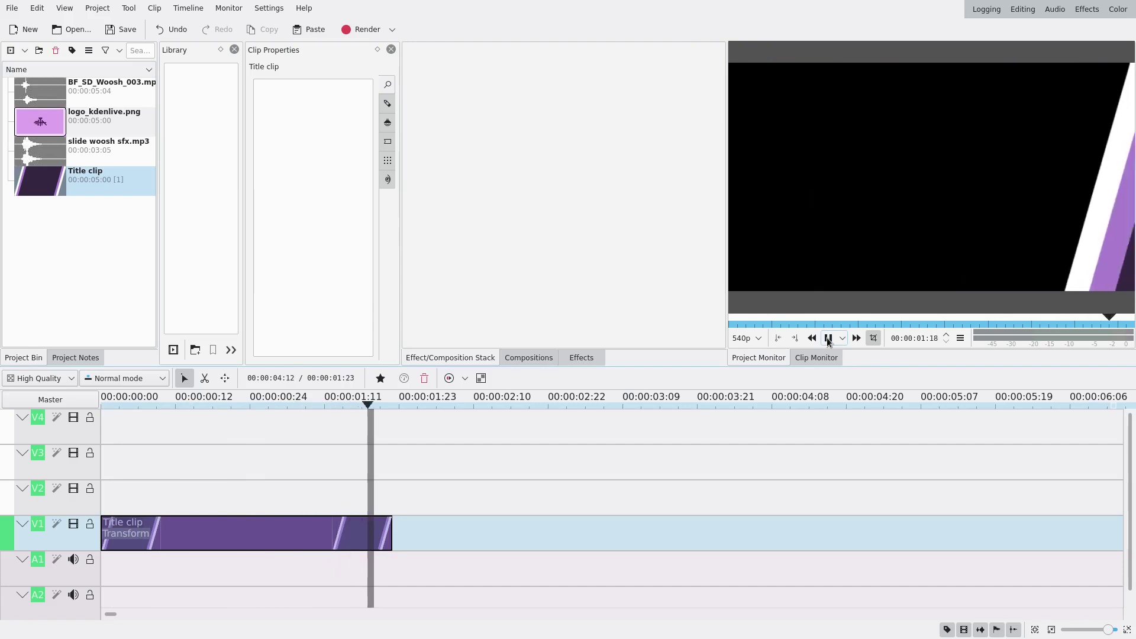
pyautogui.moveTo(152, 493)
pyautogui.mouseDown()
pyautogui.moveTo(97, 498)
pyautogui.moveTo(148, 501)
pyautogui.moveTo(132, 504)
pyautogui.mouseUp()
# Add a Smooth-eased Transform keyframe at frame 6 of the title clip
pyautogui.click(127, 535)
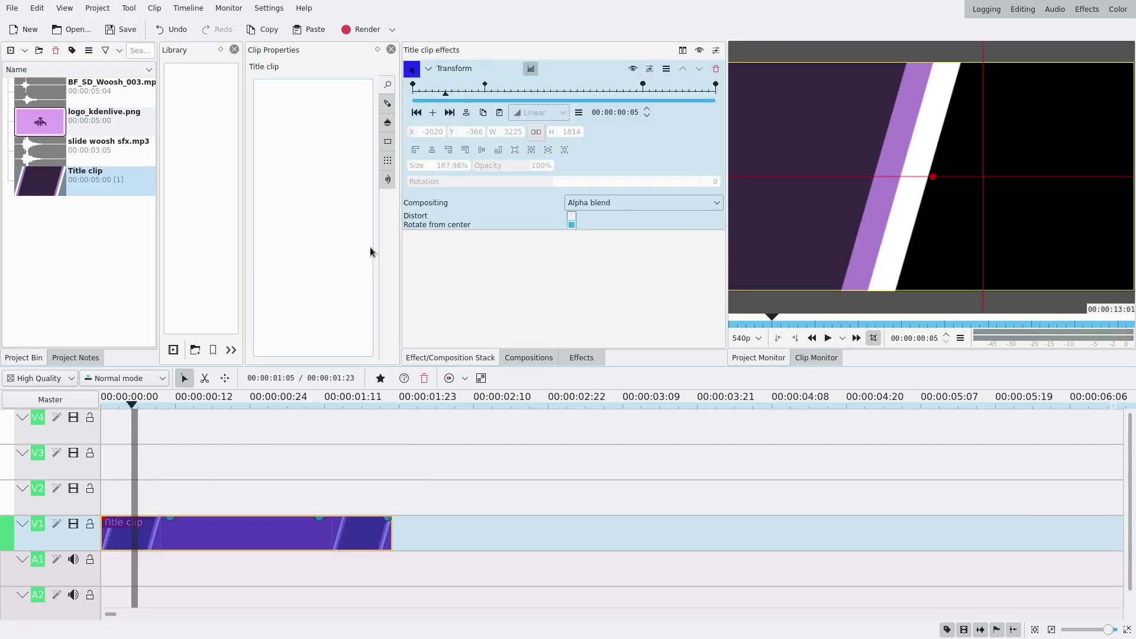
pyautogui.click(470, 96)
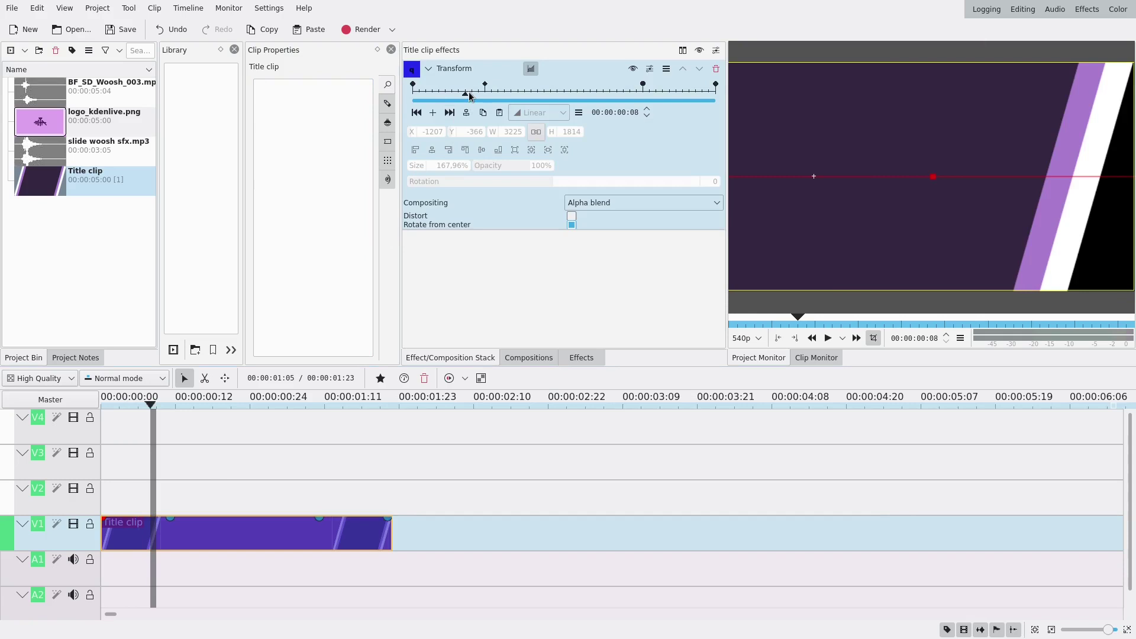
pyautogui.click(435, 113)
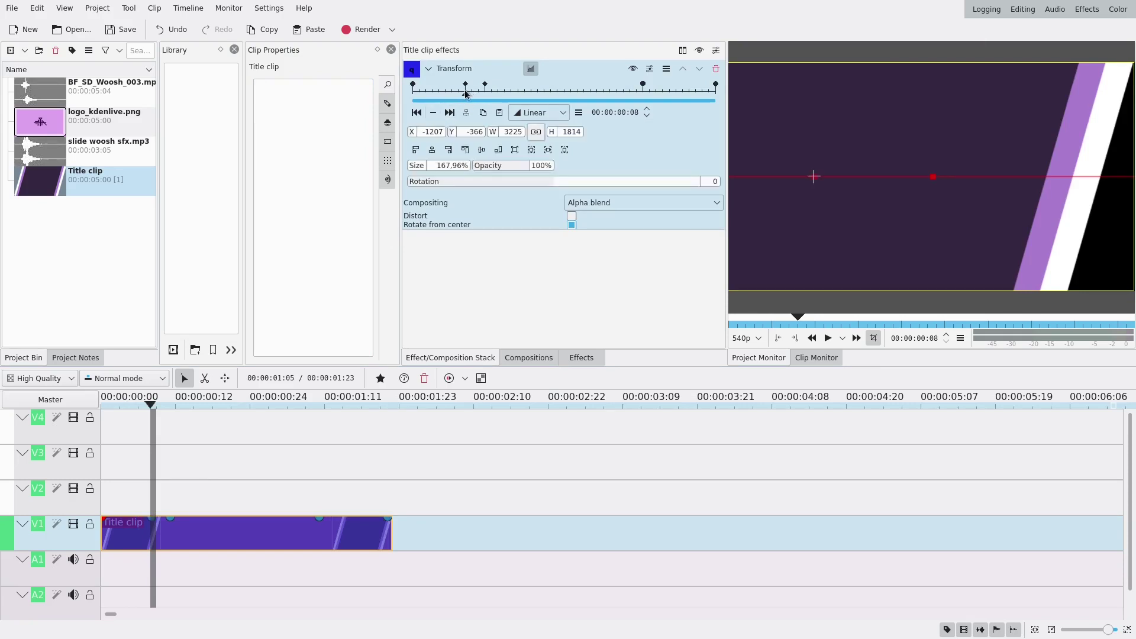
pyautogui.moveTo(466, 90); pyautogui.dragTo(453, 90)
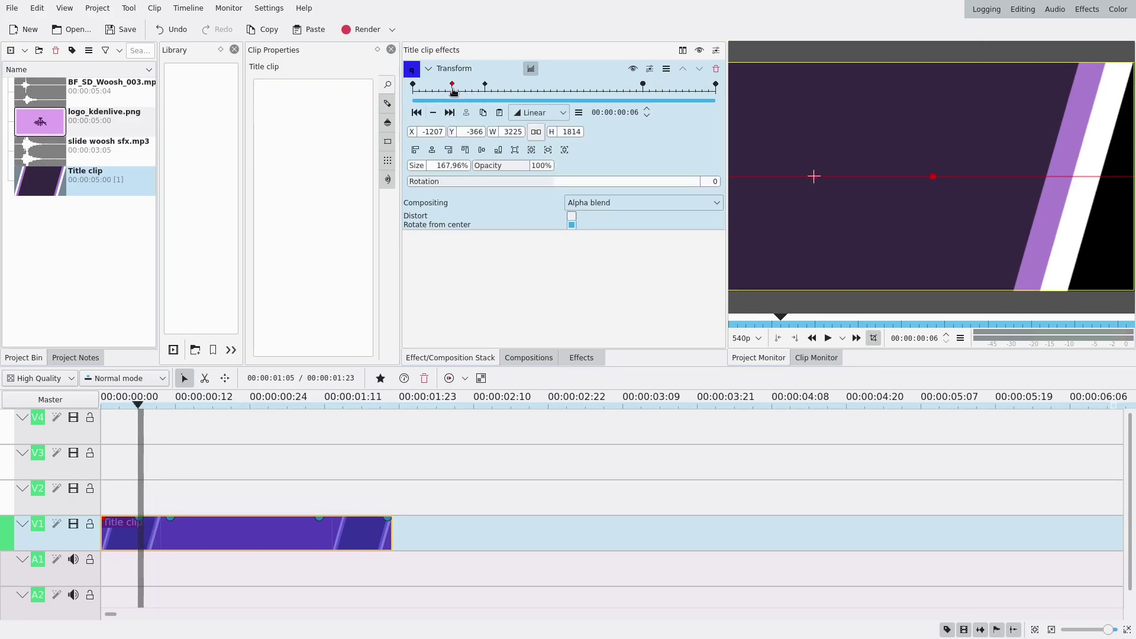
pyautogui.click(527, 116)
pyautogui.click(539, 156)
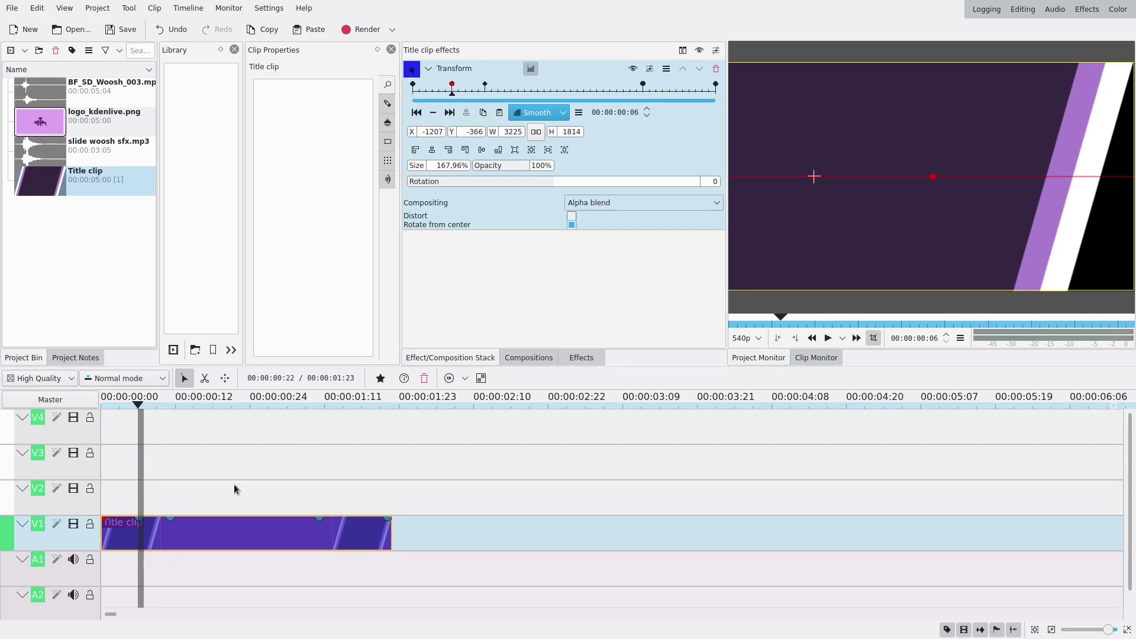
# Play and scrub the slide-in, stopping at 00:00:00:13 on the dark purple band
pyautogui.click(289, 464)
pyautogui.click(829, 339)
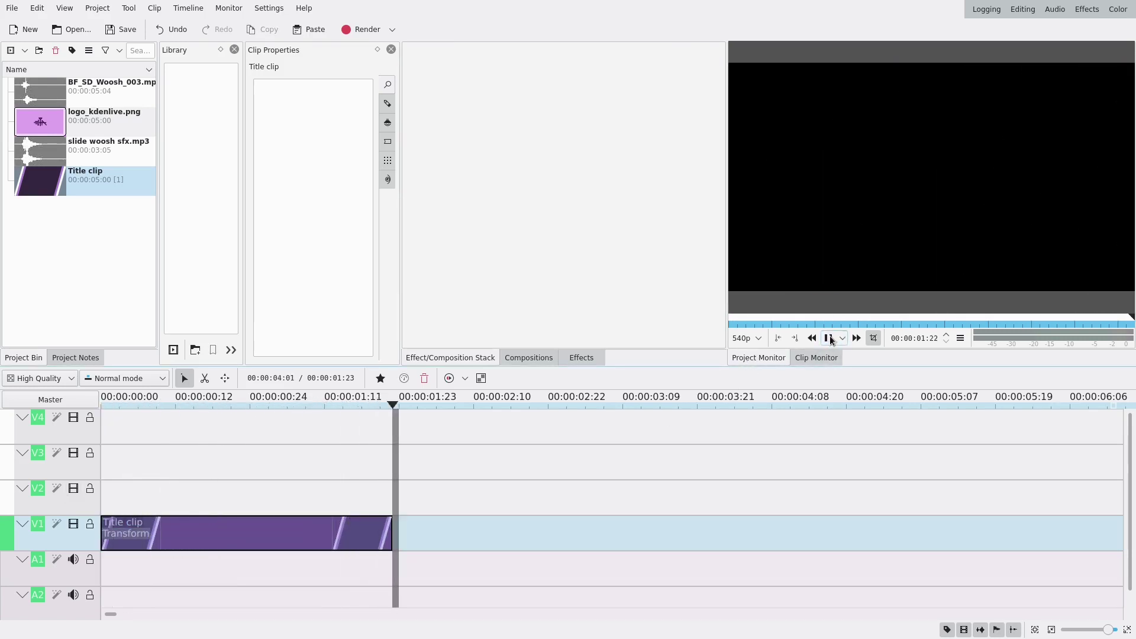
pyautogui.moveTo(120, 479); pyautogui.dragTo(186, 489)
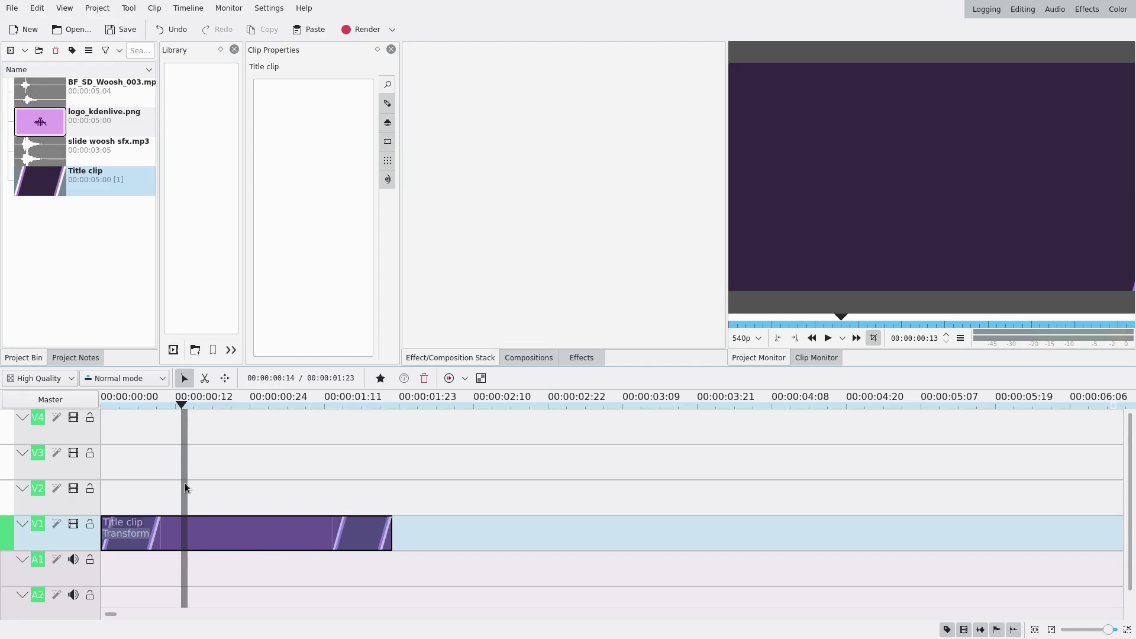
# Place logo_kdenlive.png on V2 starting at frame 3, trimmed to end near 00:00:01:19
pyautogui.click(47, 129)
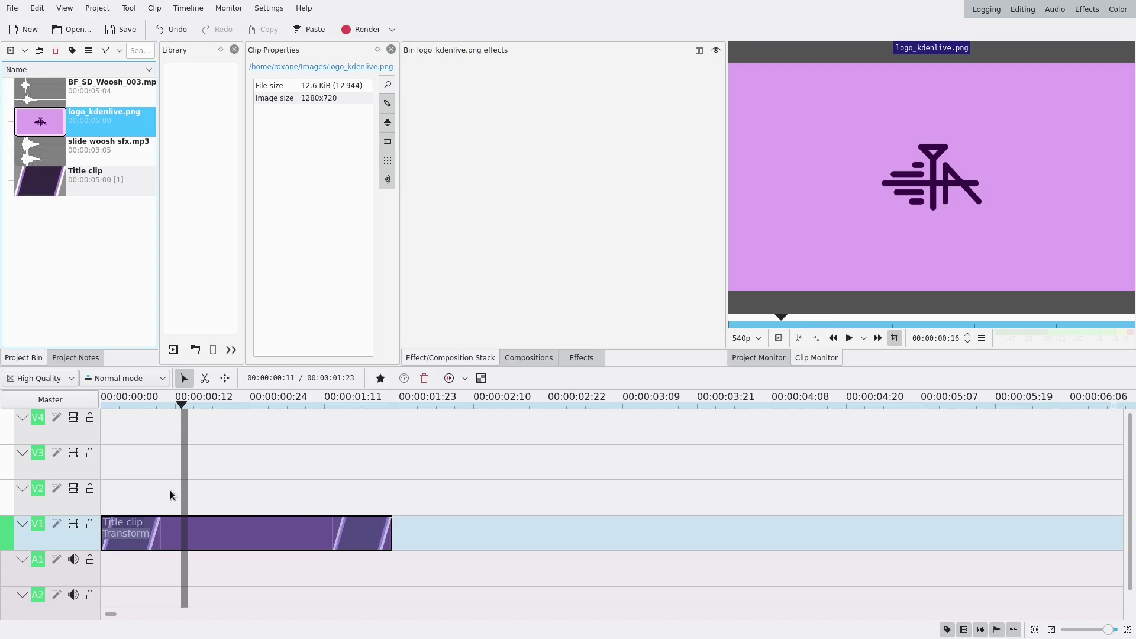
pyautogui.moveTo(127, 502); pyautogui.dragTo(138, 501)
pyautogui.click(122, 470)
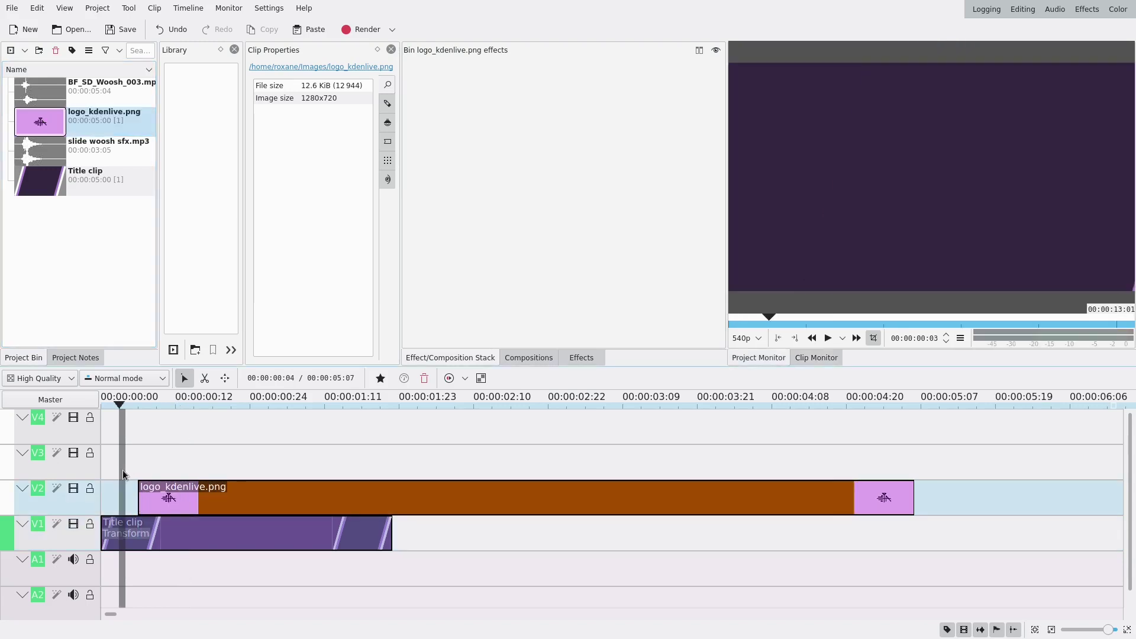
pyautogui.click(125, 472)
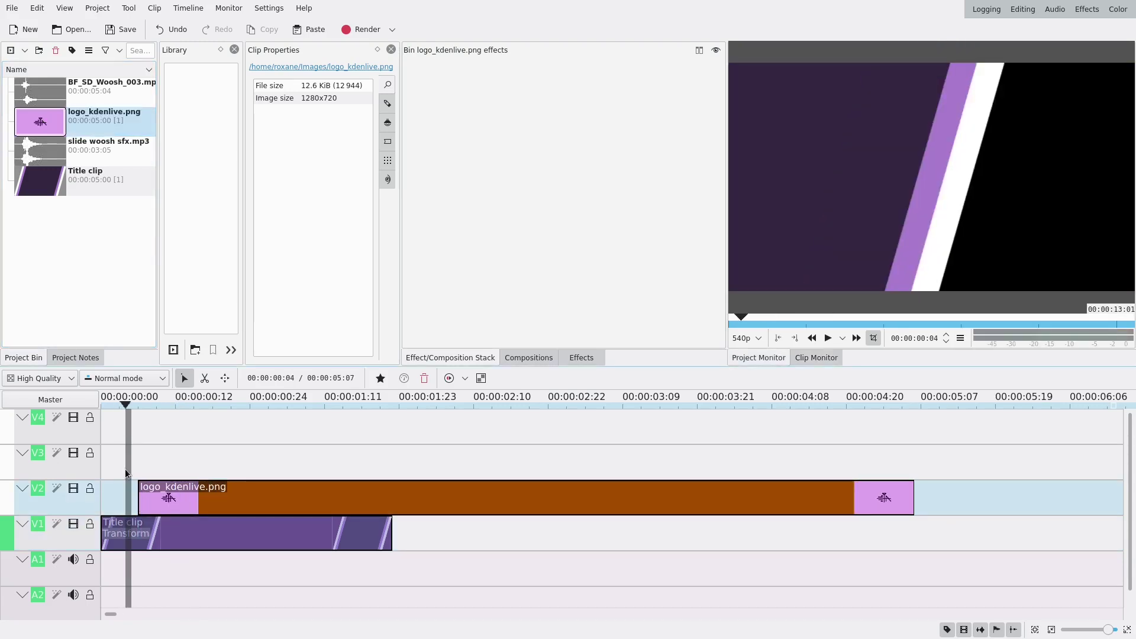
pyautogui.click(111, 473)
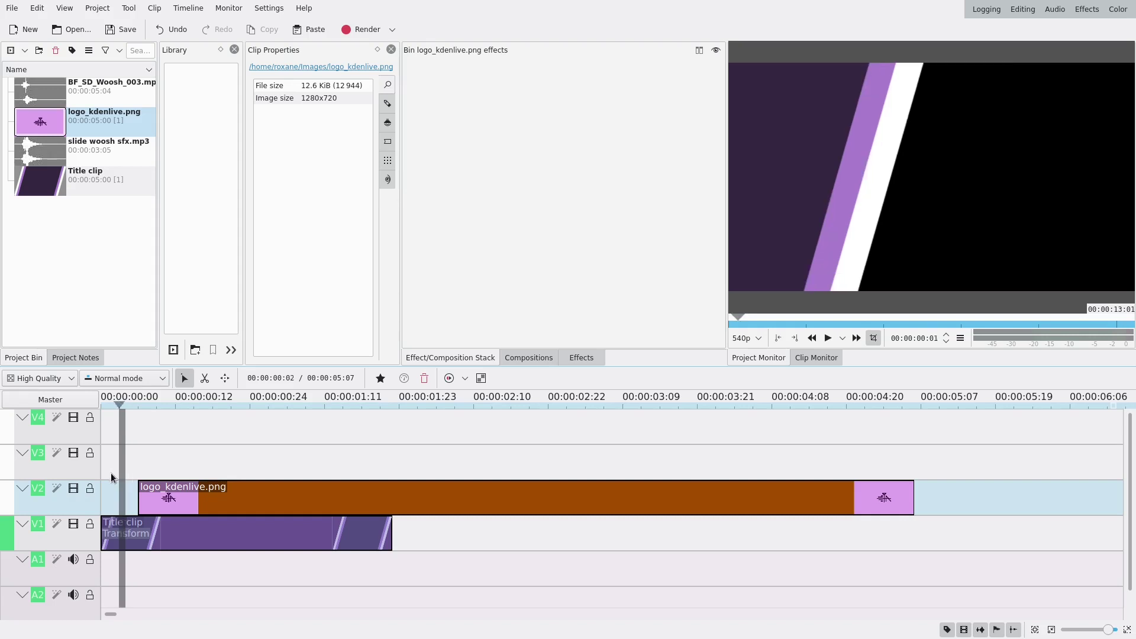
pyautogui.click(163, 498)
pyautogui.moveTo(163, 499)
pyautogui.mouseDown()
pyautogui.moveTo(125, 499)
pyautogui.moveTo(144, 497)
pyautogui.mouseUp()
pyautogui.click(120, 458)
pyautogui.moveTo(893, 510); pyautogui.dragTo(374, 505)
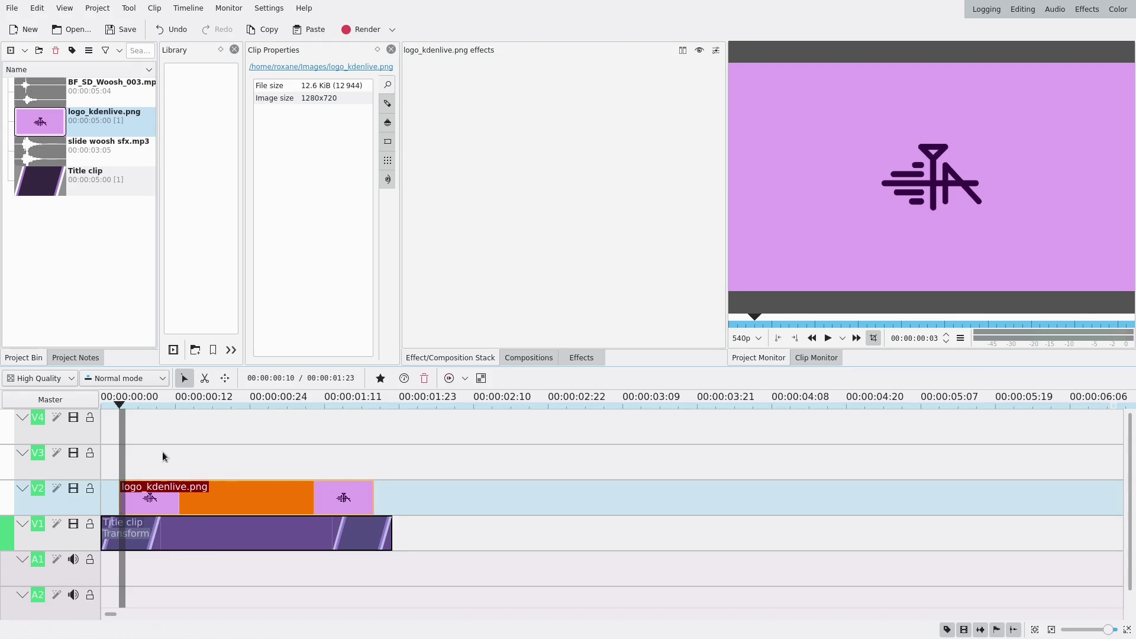
# Apply the Alpha shapes effect to the logo clip
pyautogui.click(212, 463)
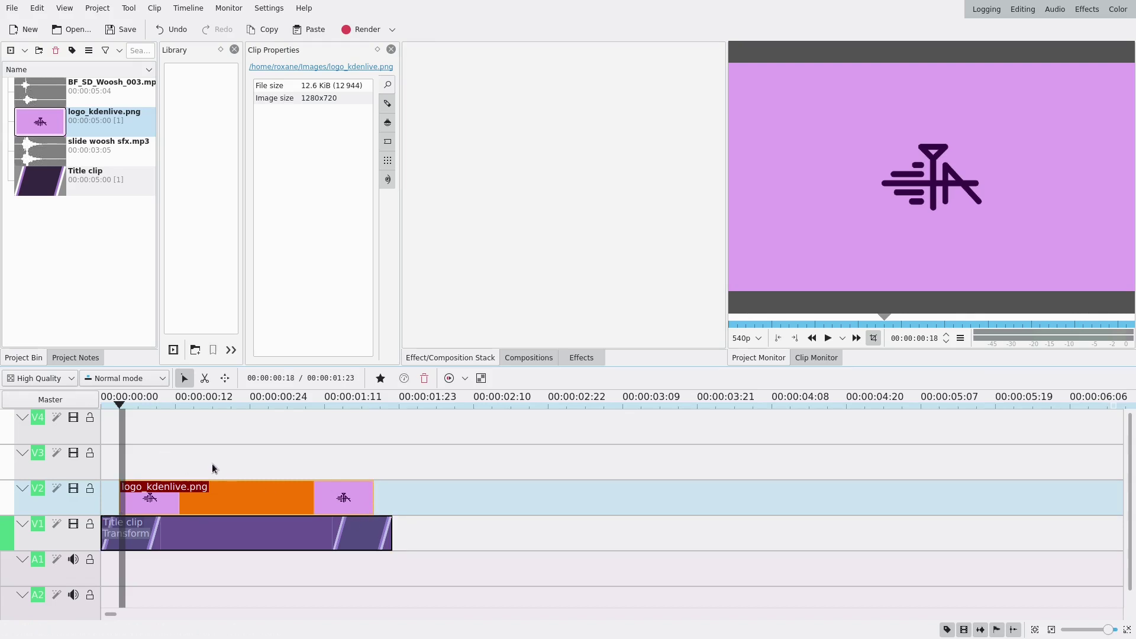
pyautogui.click(582, 358)
pyautogui.click(550, 71)
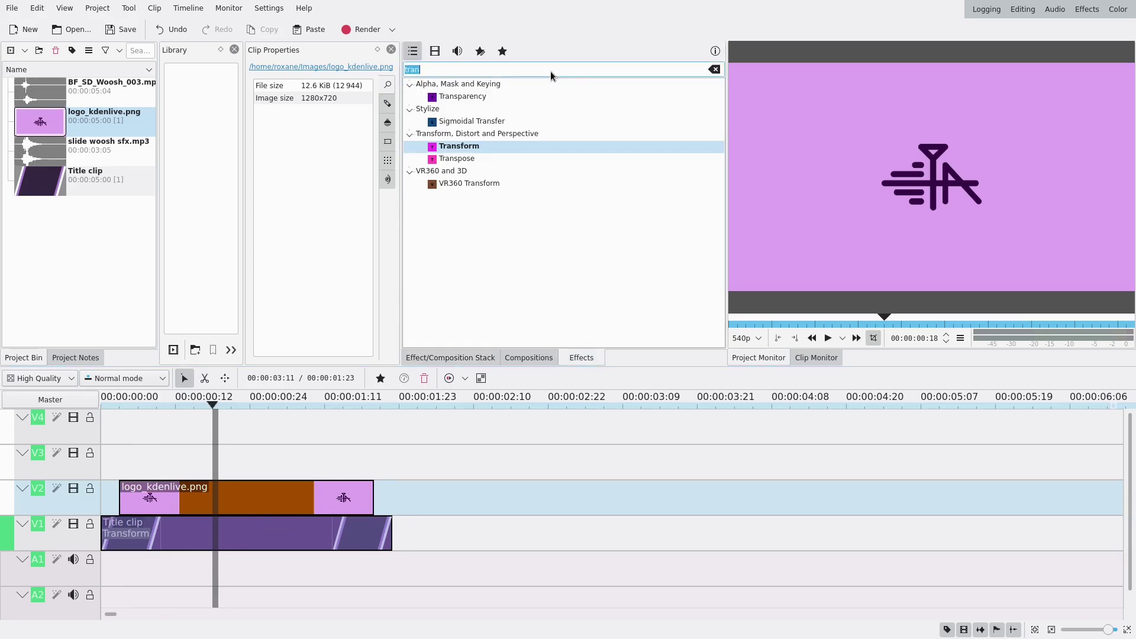
pyautogui.write('alph')
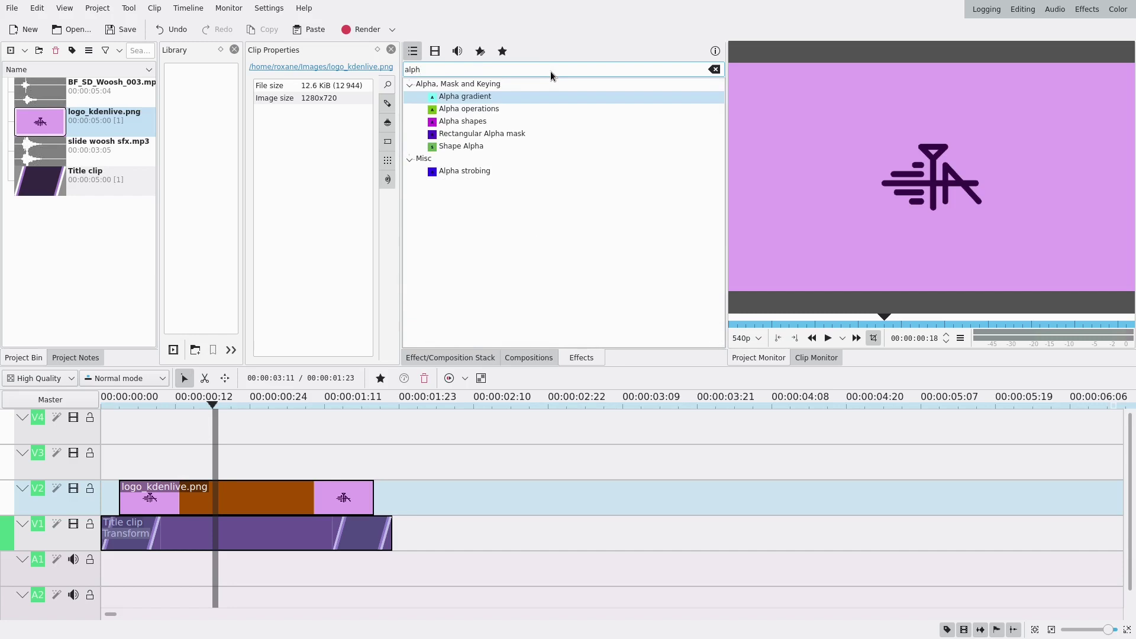
pyautogui.moveTo(465, 122); pyautogui.dragTo(275, 496)
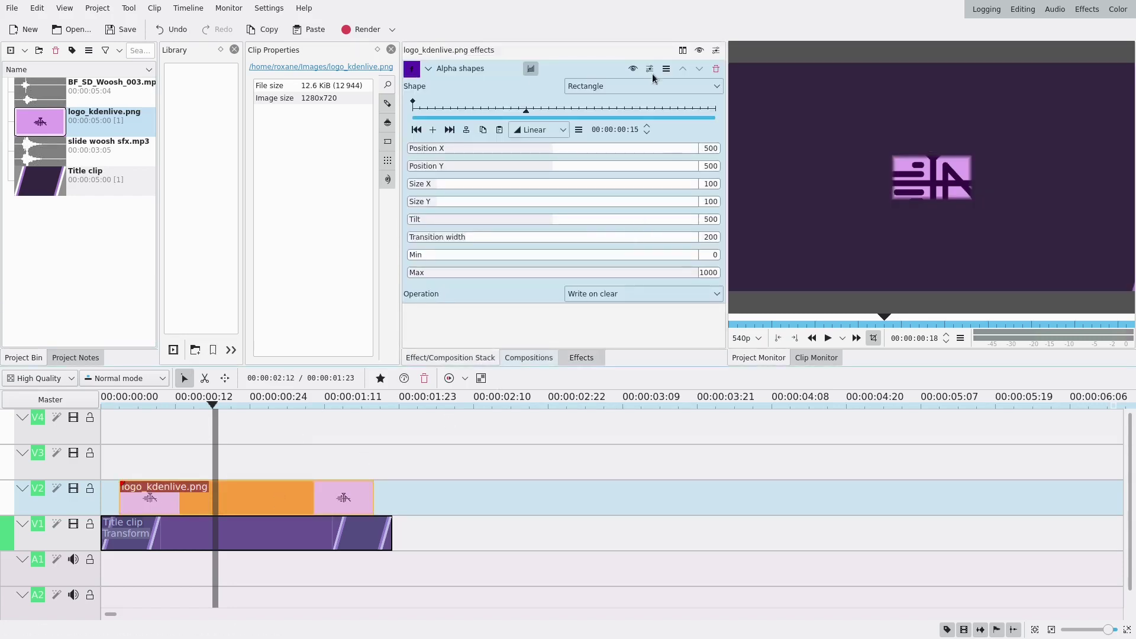
# Make the mask a sharp-edged Ellipse with Size X 200 and Size Y 348
pyautogui.click(646, 86)
pyautogui.click(616, 116)
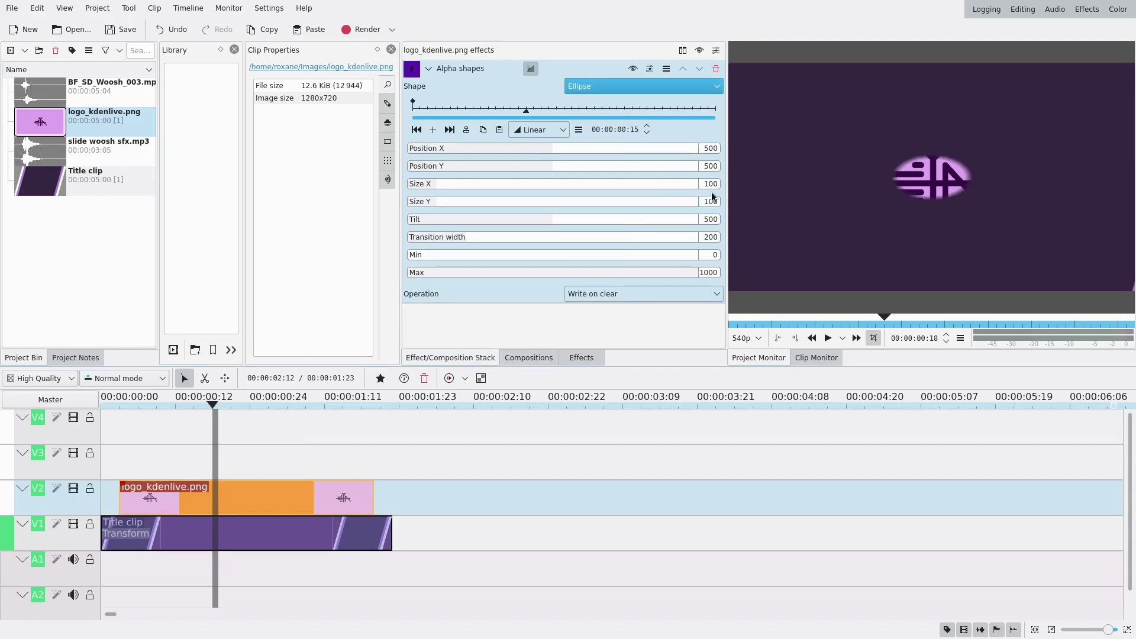
pyautogui.click(489, 187)
pyautogui.moveTo(426, 237); pyautogui.dragTo(358, 238)
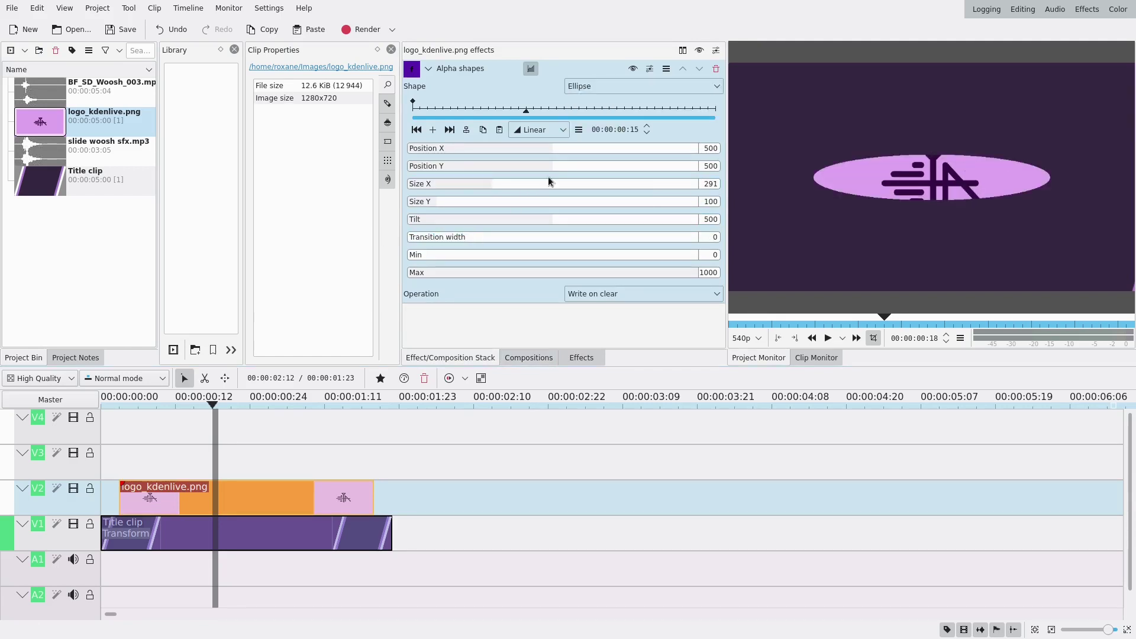
pyautogui.click(477, 183)
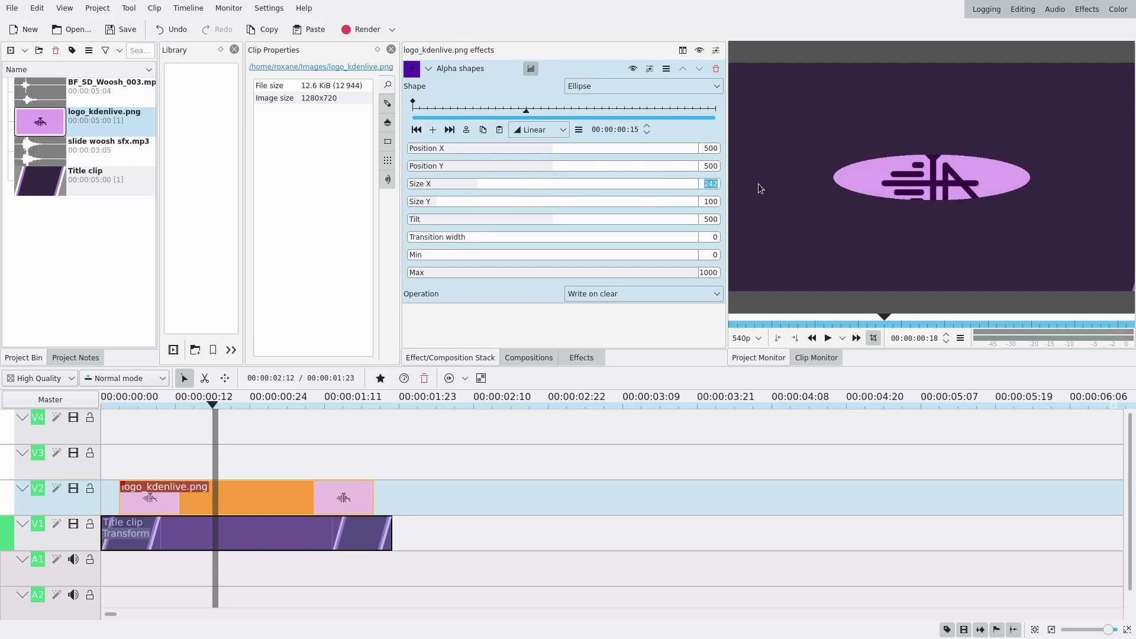
pyautogui.write('200')
pyautogui.press('Return')
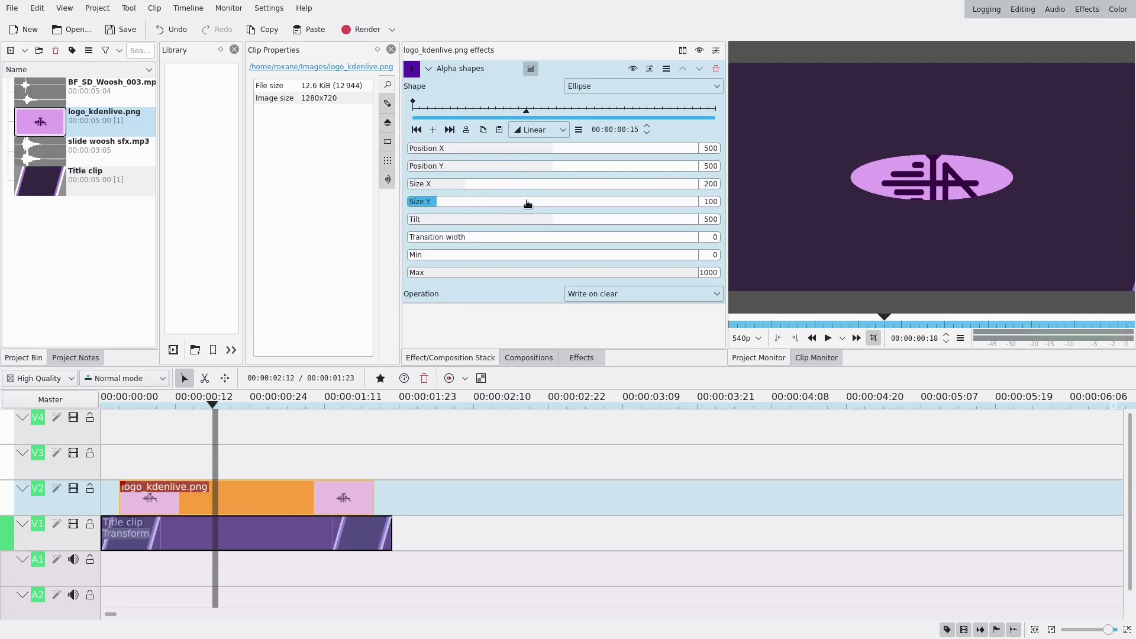
pyautogui.click(519, 204)
pyautogui.click(504, 203)
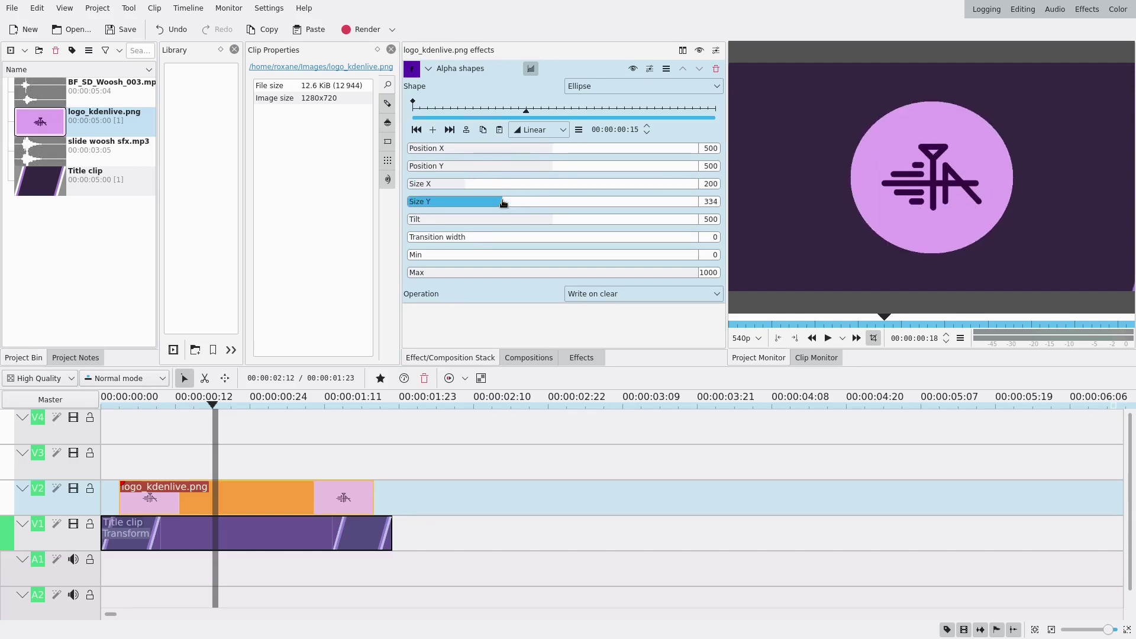
pyautogui.scroll(3, 503, 203)
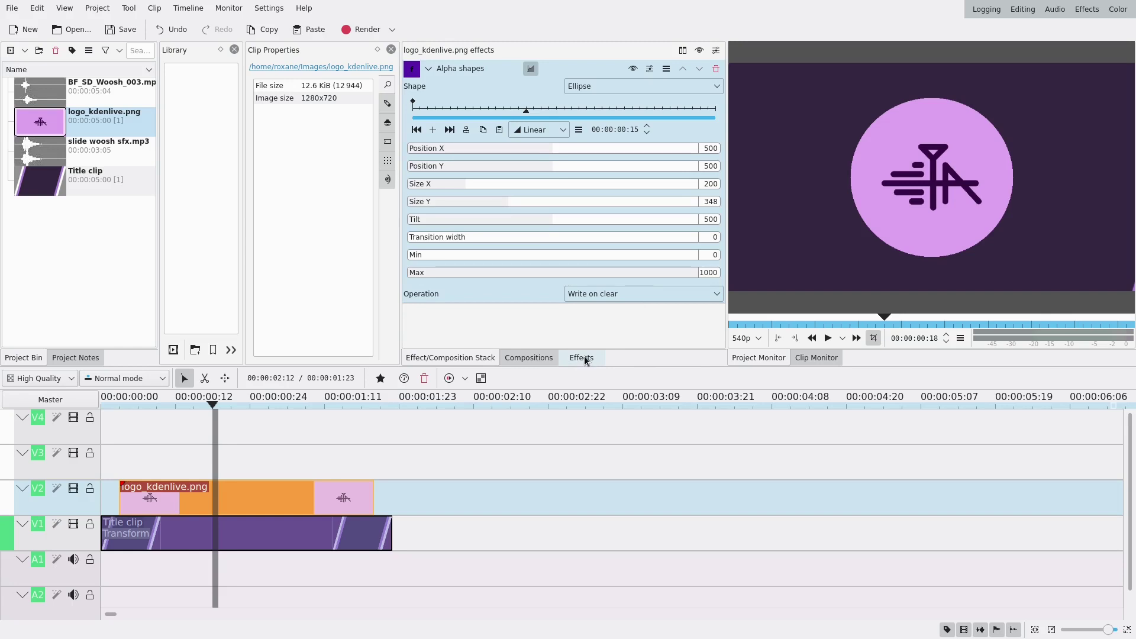
# Add a Transform effect from the favourites to the logo clip and set its size to 70%
pyautogui.click(382, 380)
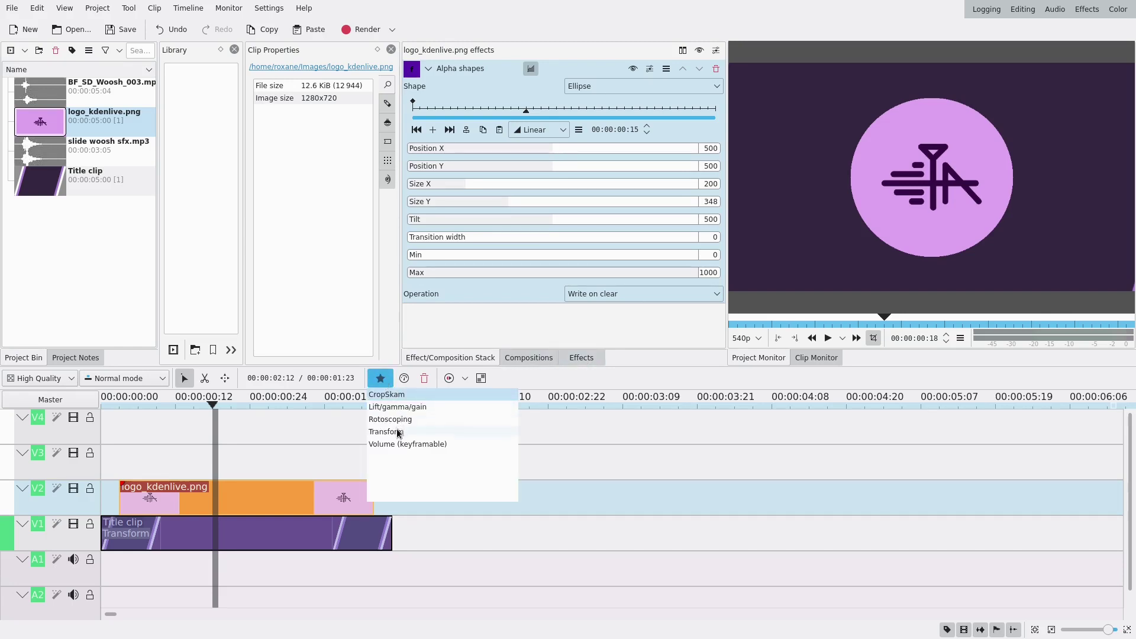
pyautogui.moveTo(397, 434); pyautogui.dragTo(256, 497)
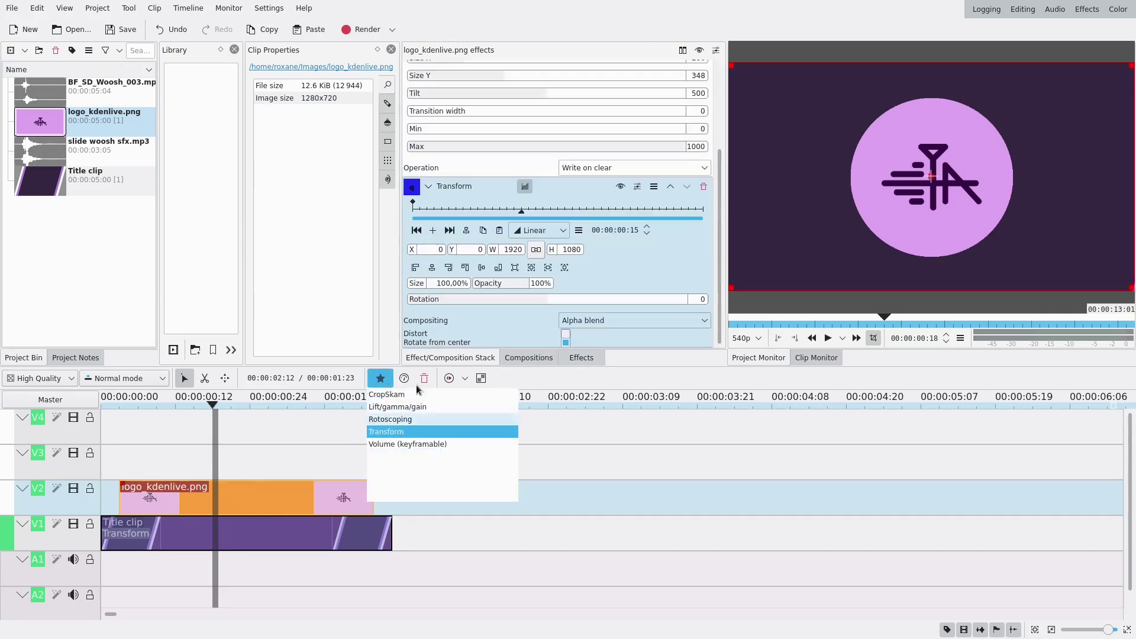
pyautogui.click(444, 282)
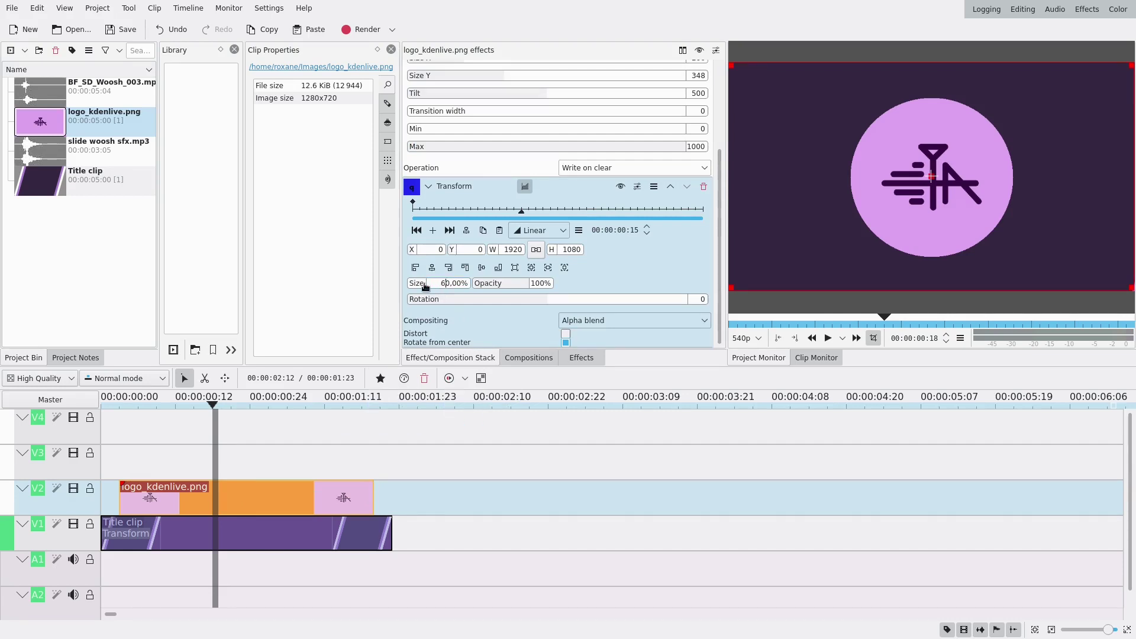
pyautogui.write('7')
pyautogui.press('Return')
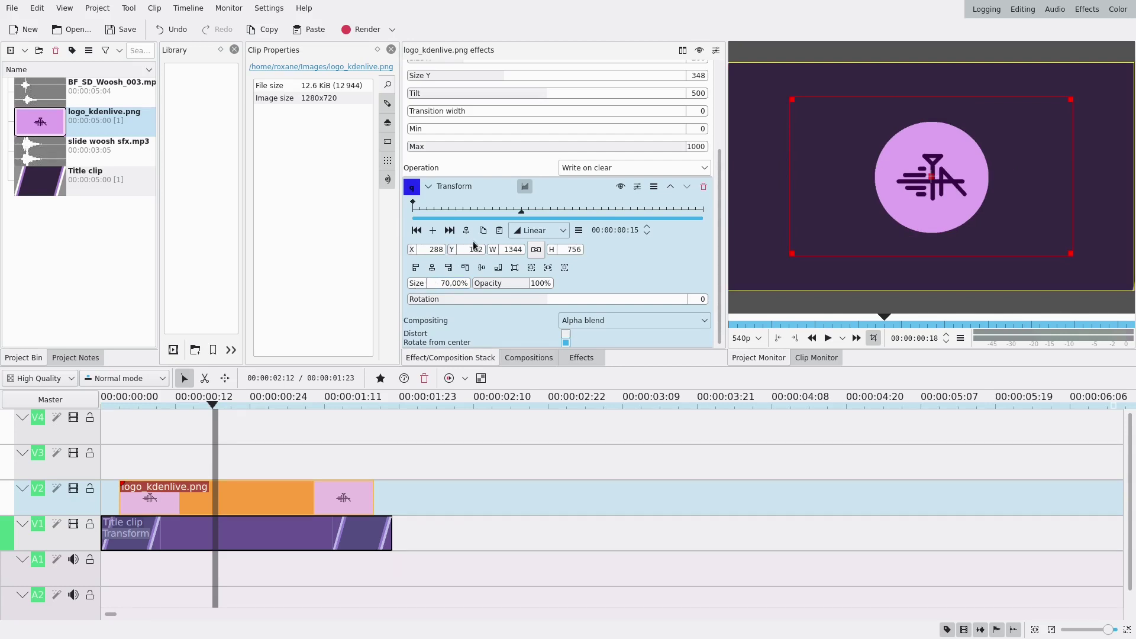
pyautogui.moveTo(181, 465); pyautogui.dragTo(145, 466)
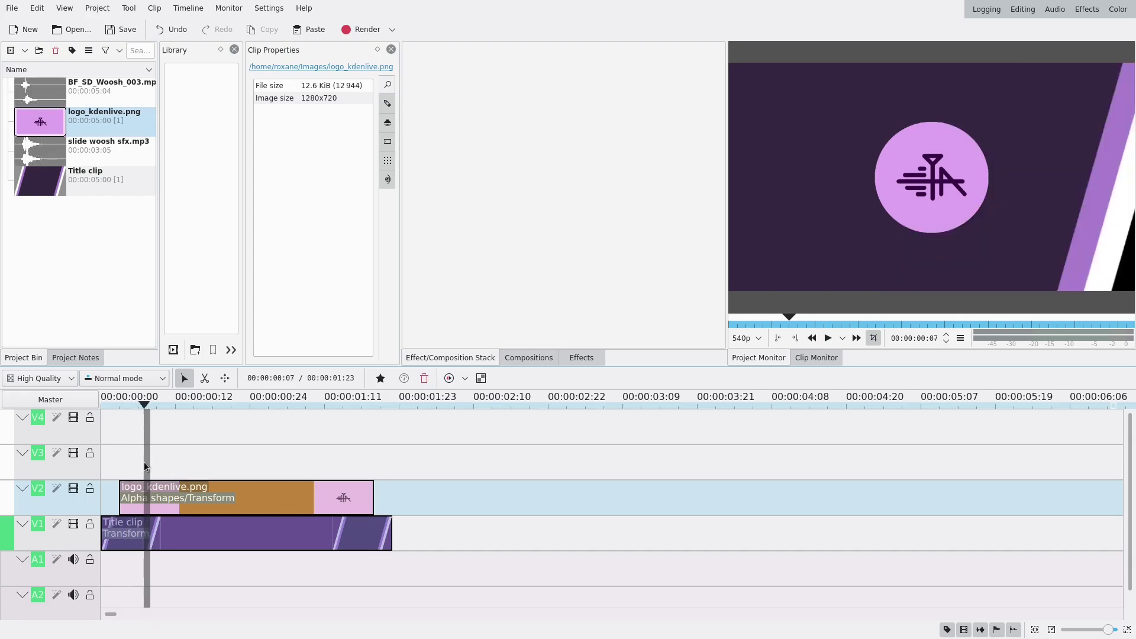
# Add a logo Transform keyframe at frame 5 and set the first keyframe's size to 60%
pyautogui.click(229, 499)
pyautogui.click(479, 221)
pyautogui.click(448, 223)
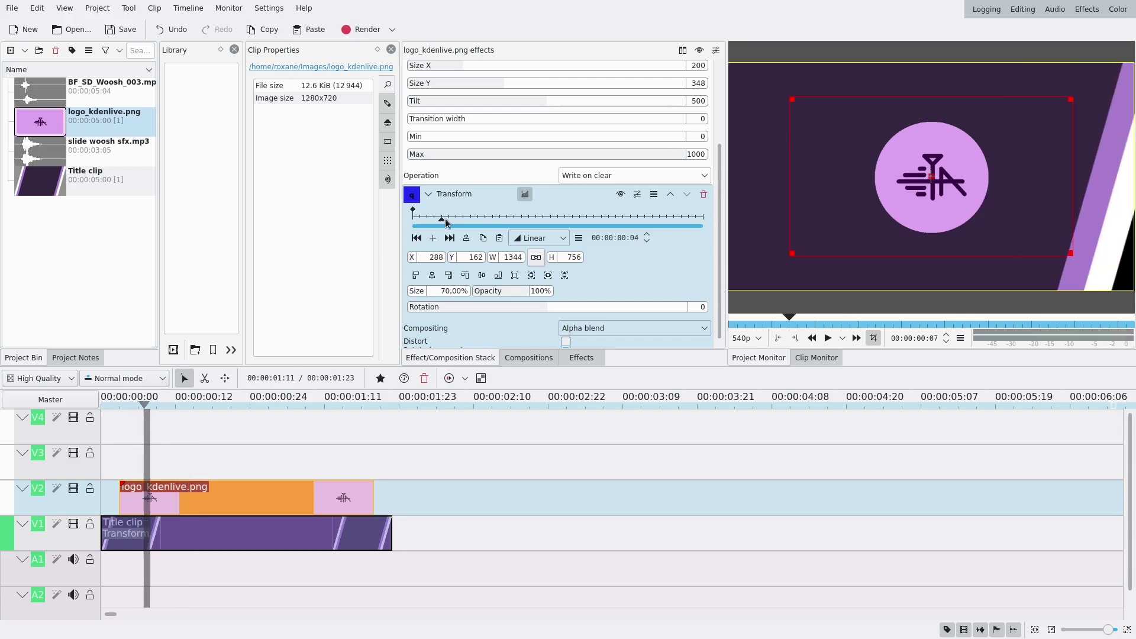
pyautogui.click(448, 220)
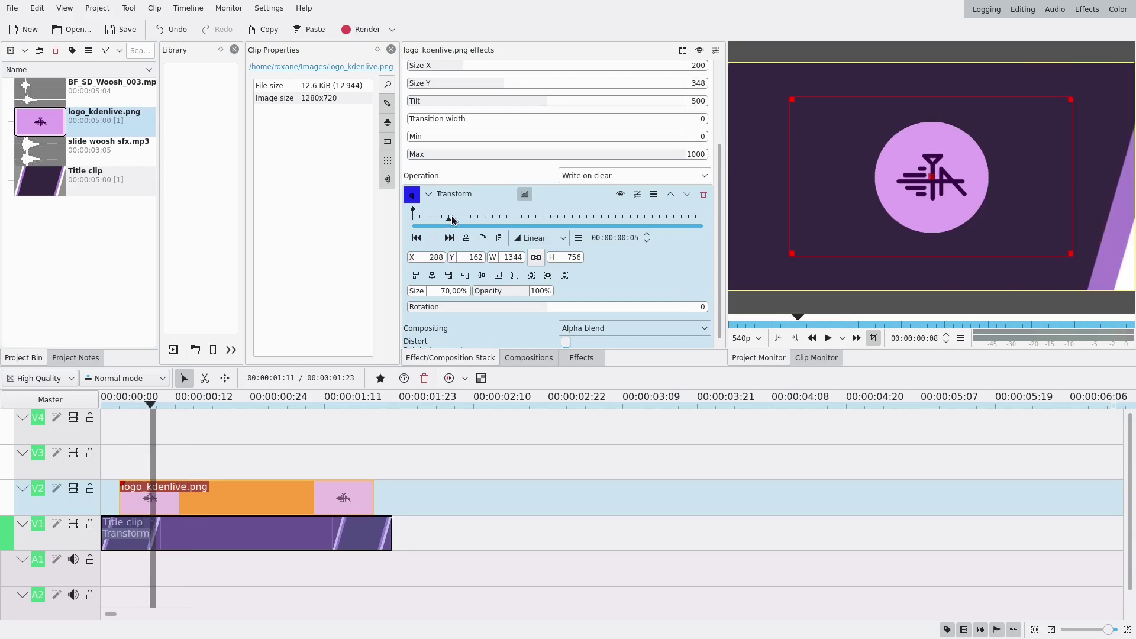
pyautogui.click(432, 237)
pyautogui.click(416, 239)
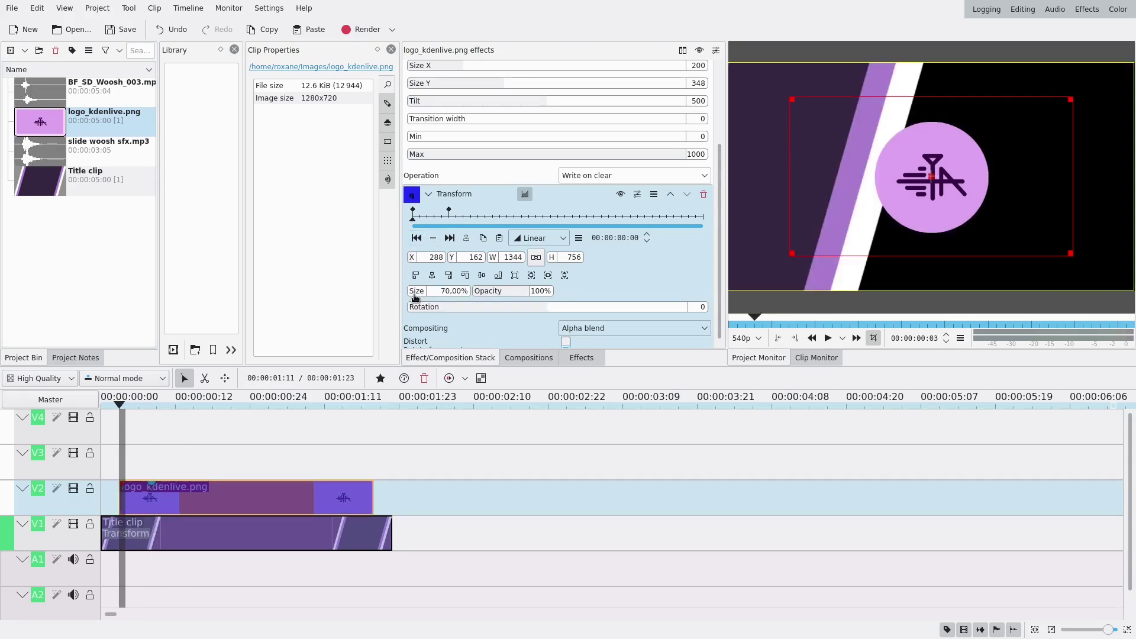
pyautogui.click(439, 291)
pyautogui.write('6')
pyautogui.press('Return')
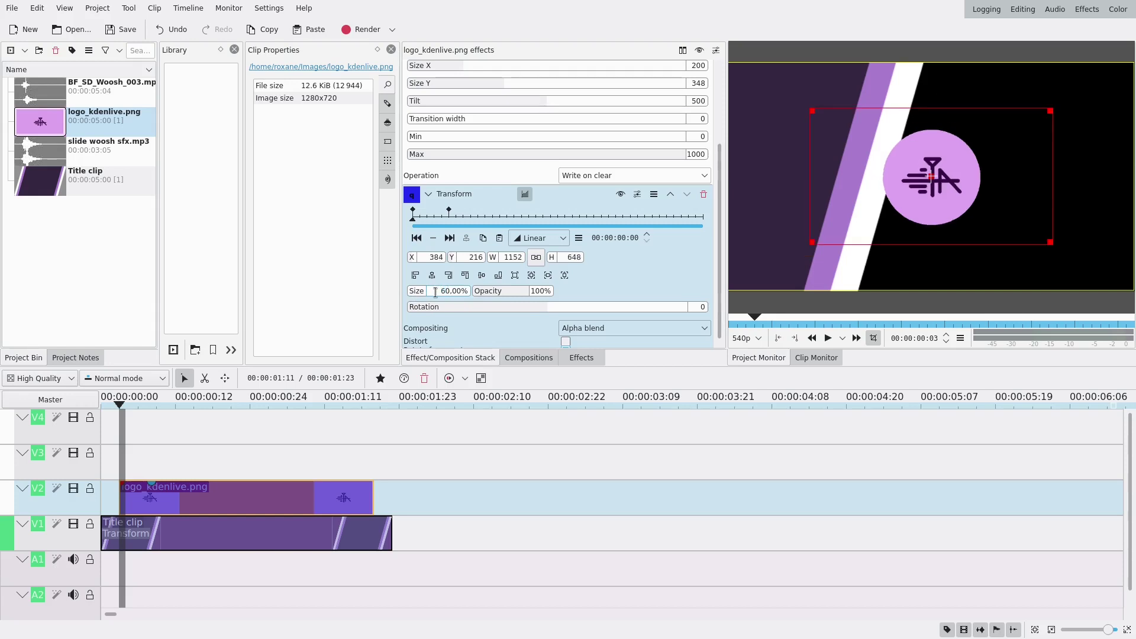
# Set the first and second keyframes' interpolation to Smooth
pyautogui.click(539, 238)
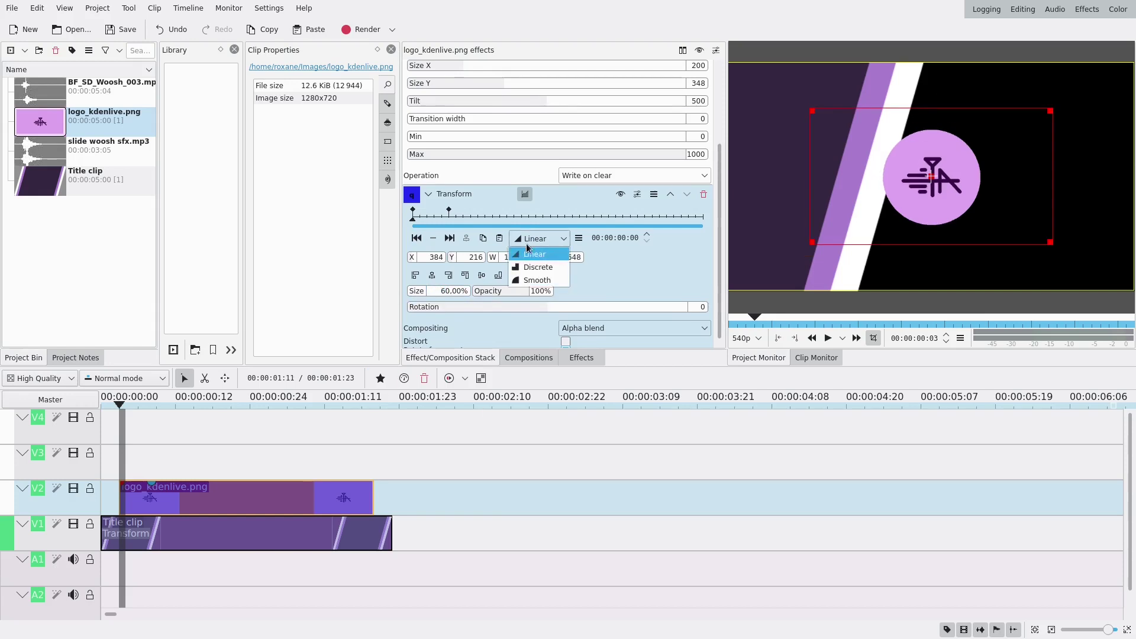
pyautogui.click(535, 278)
pyautogui.click(449, 237)
pyautogui.click(539, 238)
pyautogui.click(541, 282)
# Add a smooth keyframe at 00:00:01:08 and set the last keyframe's size to 60%
pyautogui.click(654, 219)
pyautogui.moveTo(663, 220)
pyautogui.mouseDown()
pyautogui.moveTo(677, 218)
pyautogui.moveTo(653, 220)
pyautogui.mouseUp()
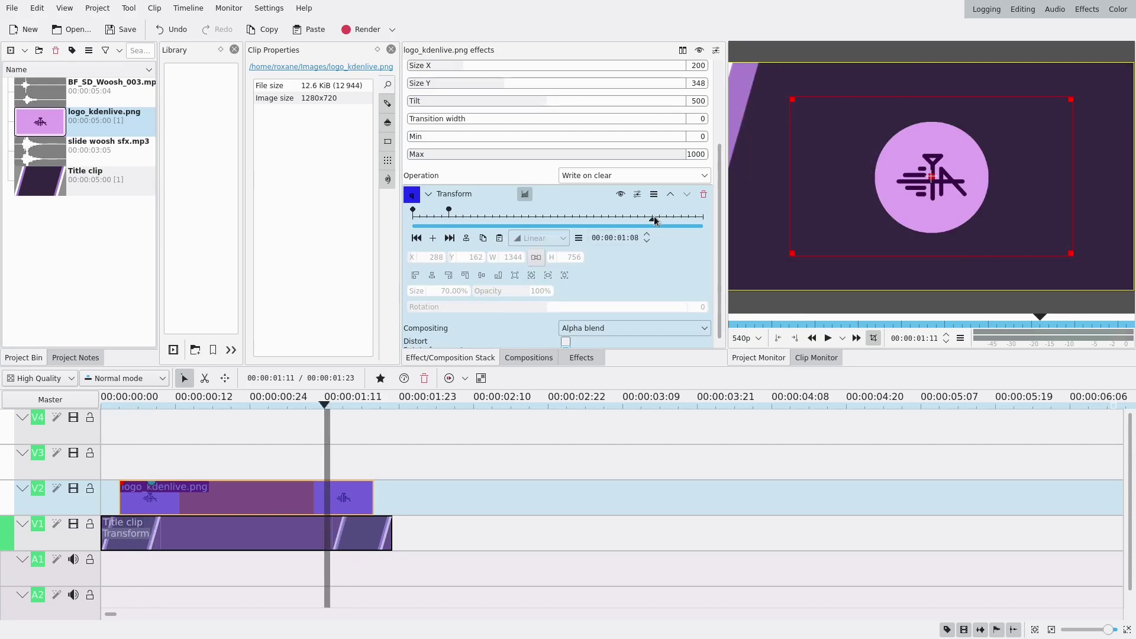
pyautogui.click(433, 238)
pyautogui.click(538, 237)
pyautogui.click(538, 264)
pyautogui.click(449, 238)
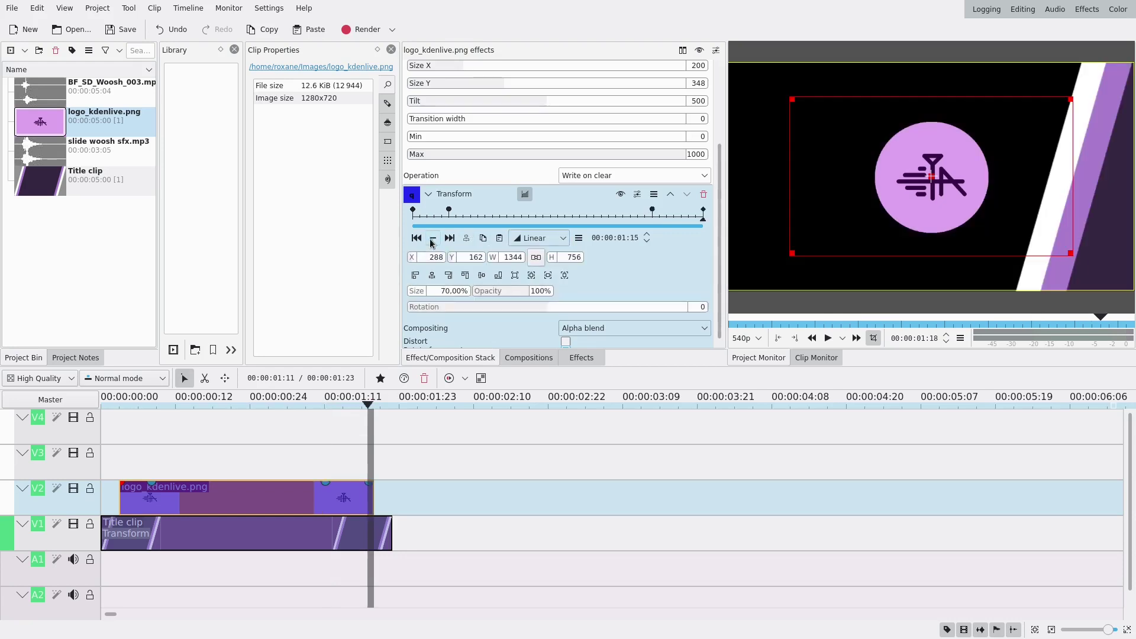
pyautogui.write('6')
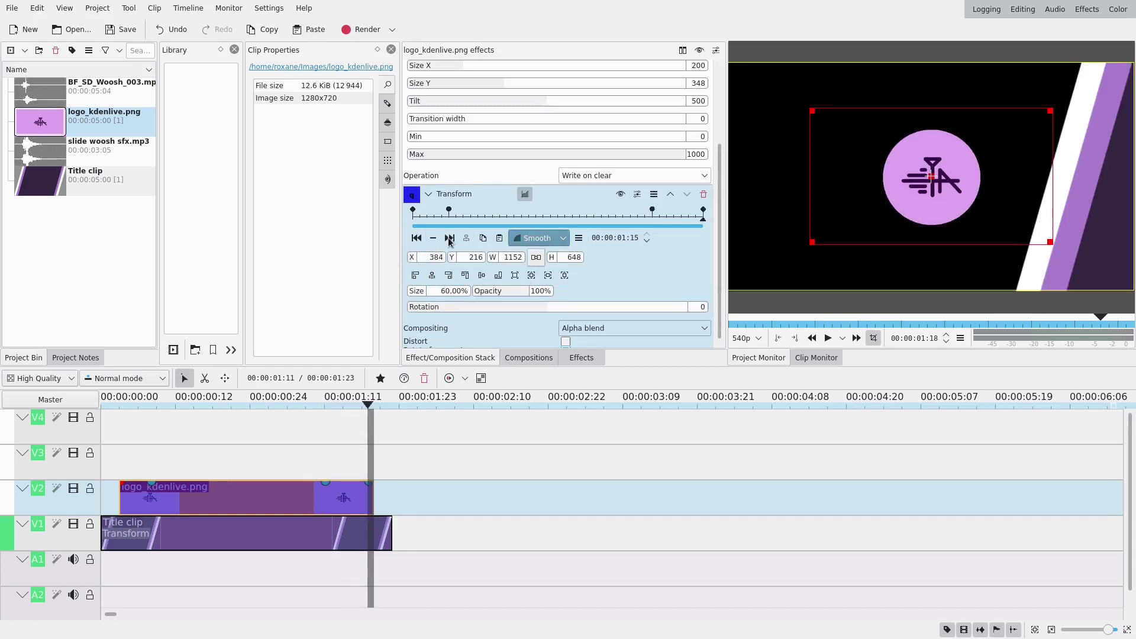
pyautogui.moveTo(448, 216)
pyautogui.mouseDown()
pyautogui.moveTo(428, 216)
pyautogui.moveTo(466, 214)
pyautogui.mouseUp()
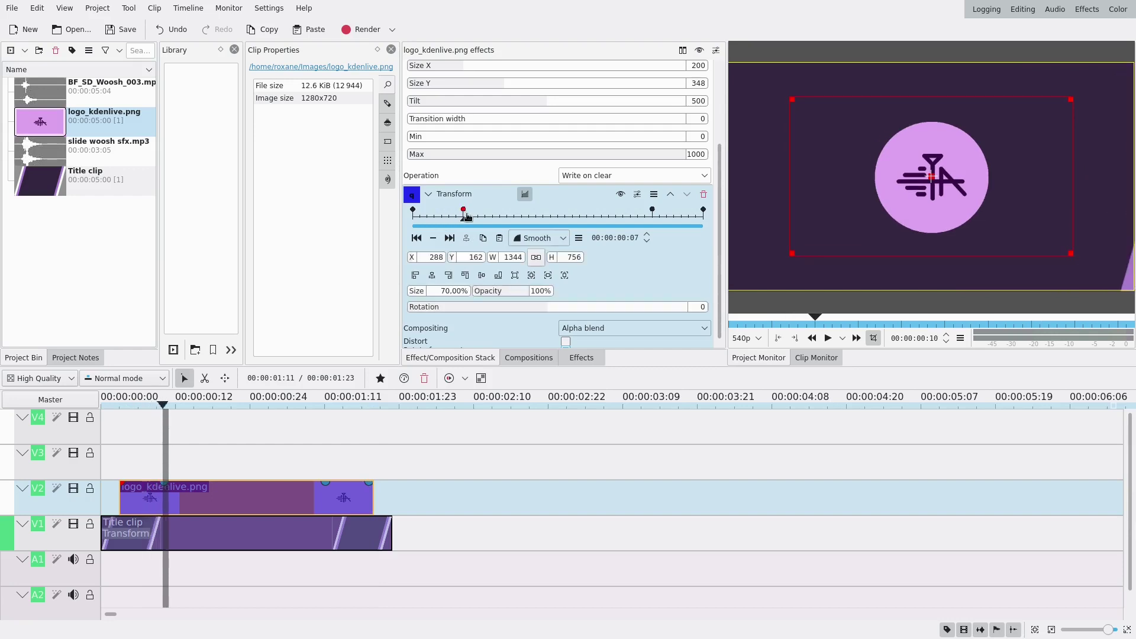
# Rotate the logo to -30 at the first keyframe and 44 at the last, then preview it
pyautogui.click(417, 238)
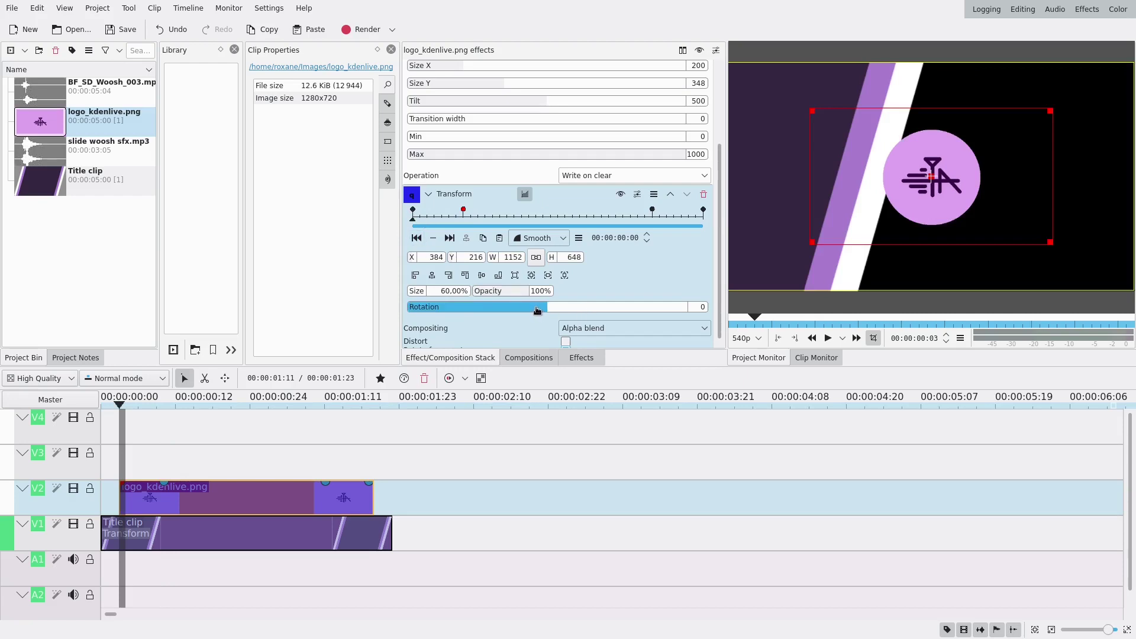
pyautogui.moveTo(536, 310); pyautogui.dragTo(518, 310)
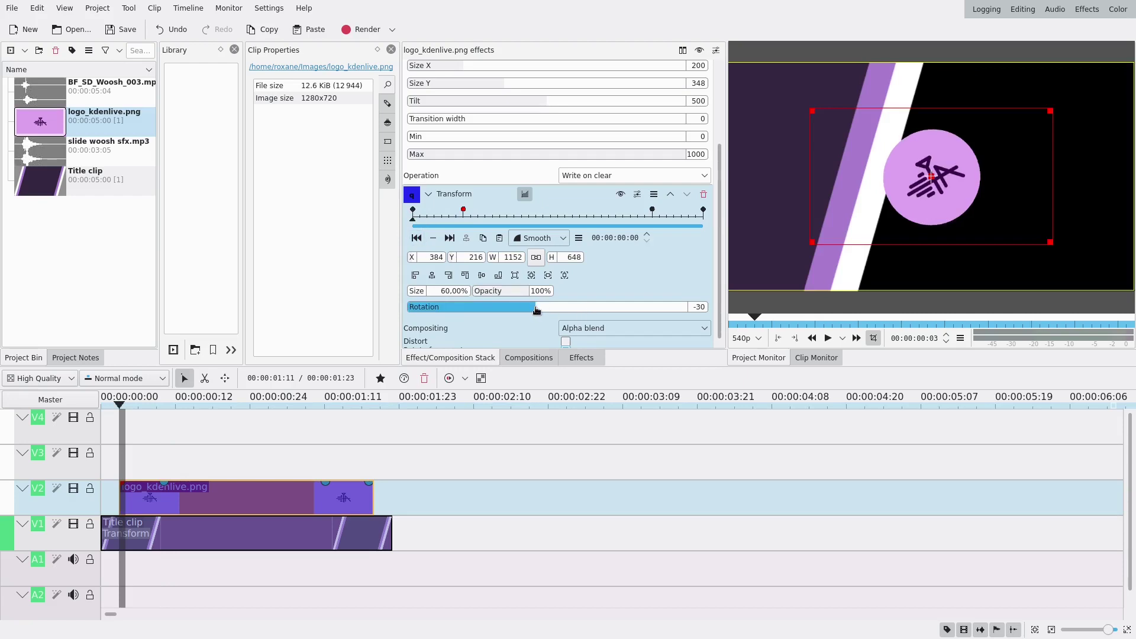
pyautogui.click(679, 225)
pyautogui.click(565, 310)
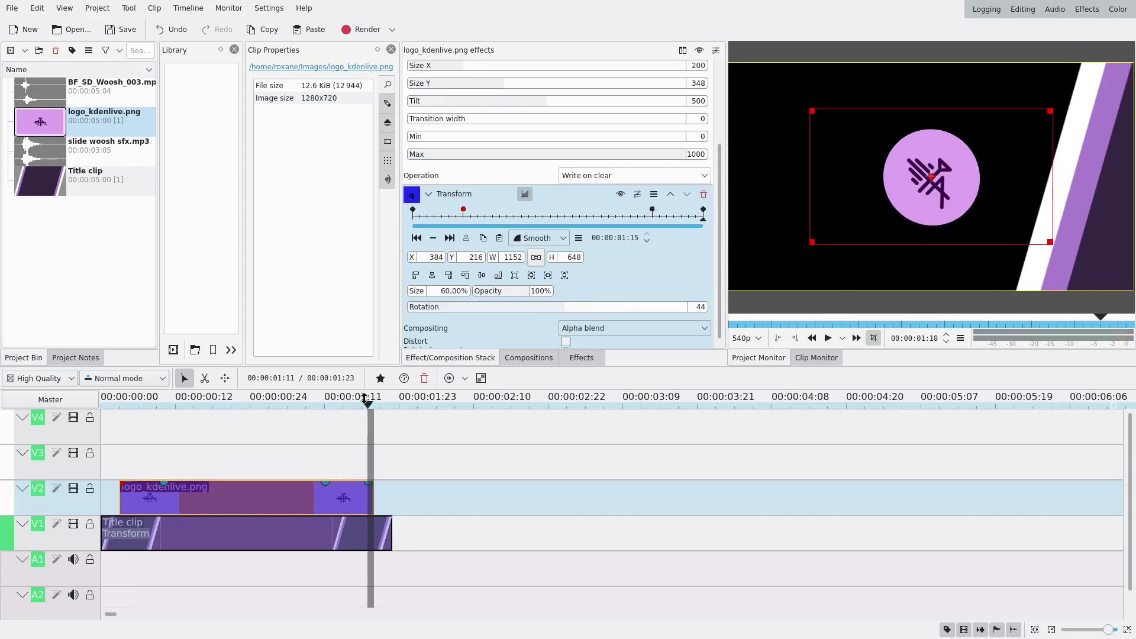
pyautogui.click(108, 471)
pyautogui.click(828, 338)
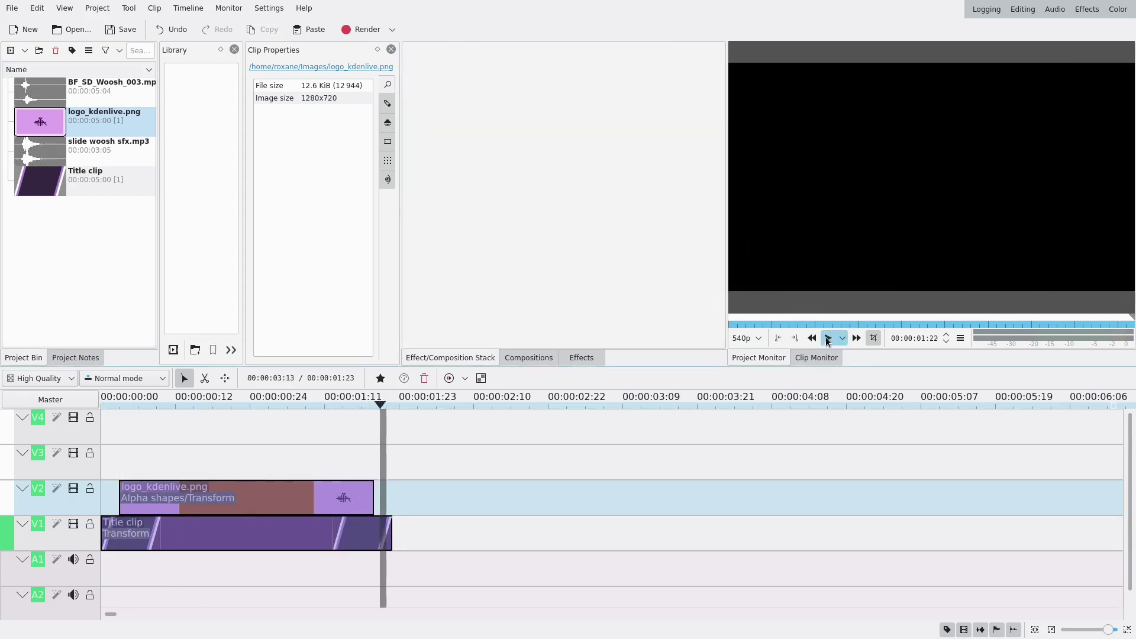
pyautogui.moveTo(194, 456); pyautogui.dragTo(233, 459)
# Step through the logo's Transform keyframes, replay the animation, and open the Title clip
pyautogui.click(233, 497)
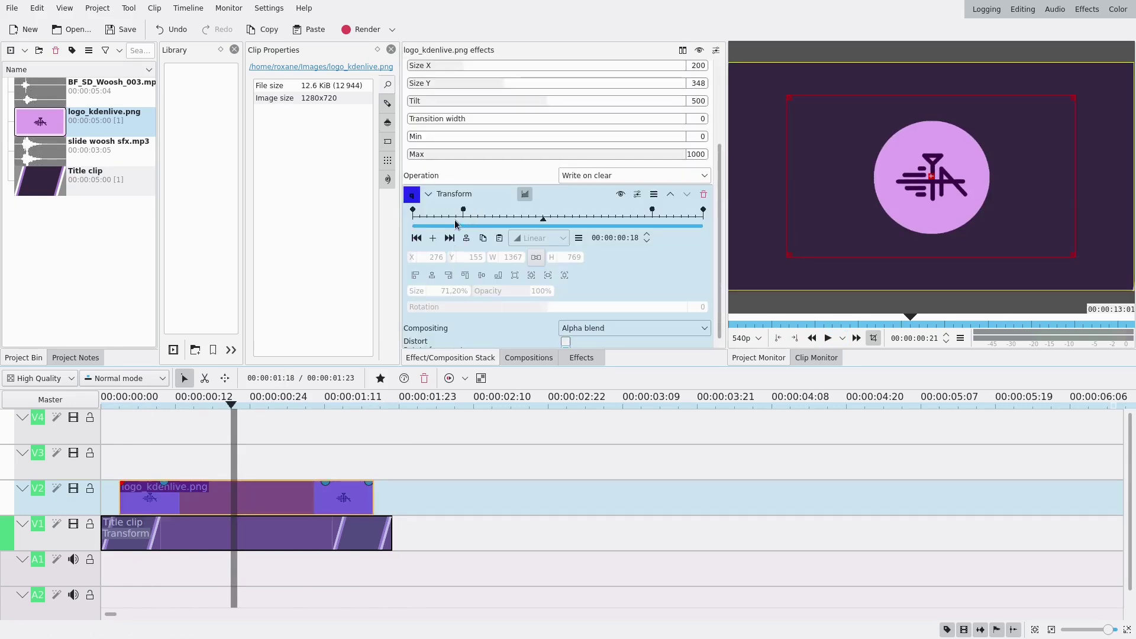
pyautogui.click(413, 211)
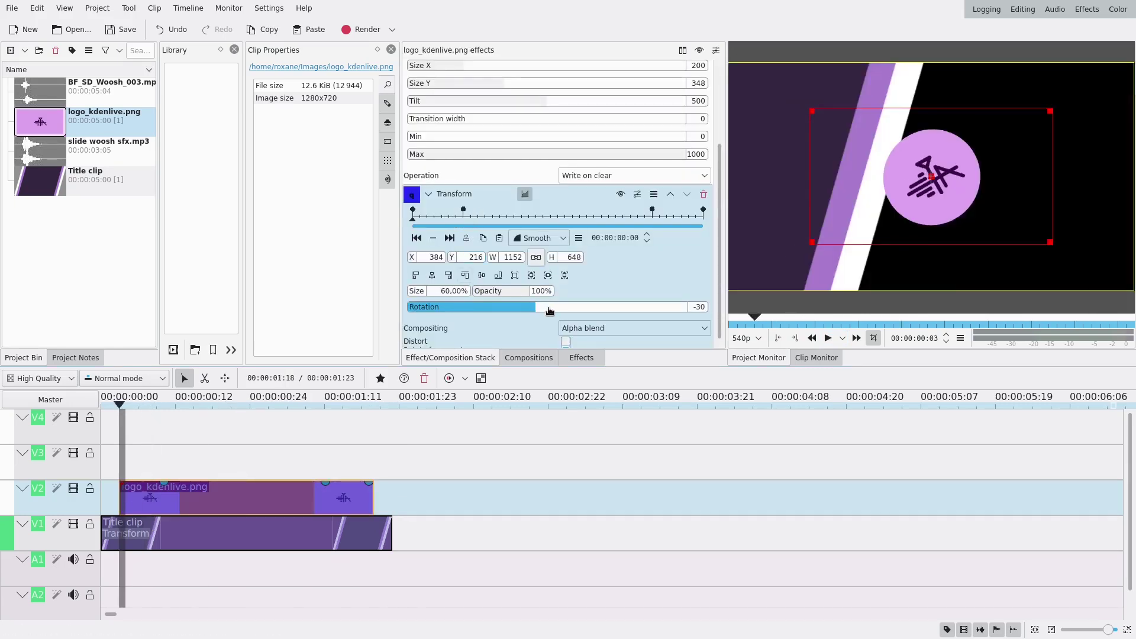
pyautogui.scroll(12, 541, 312)
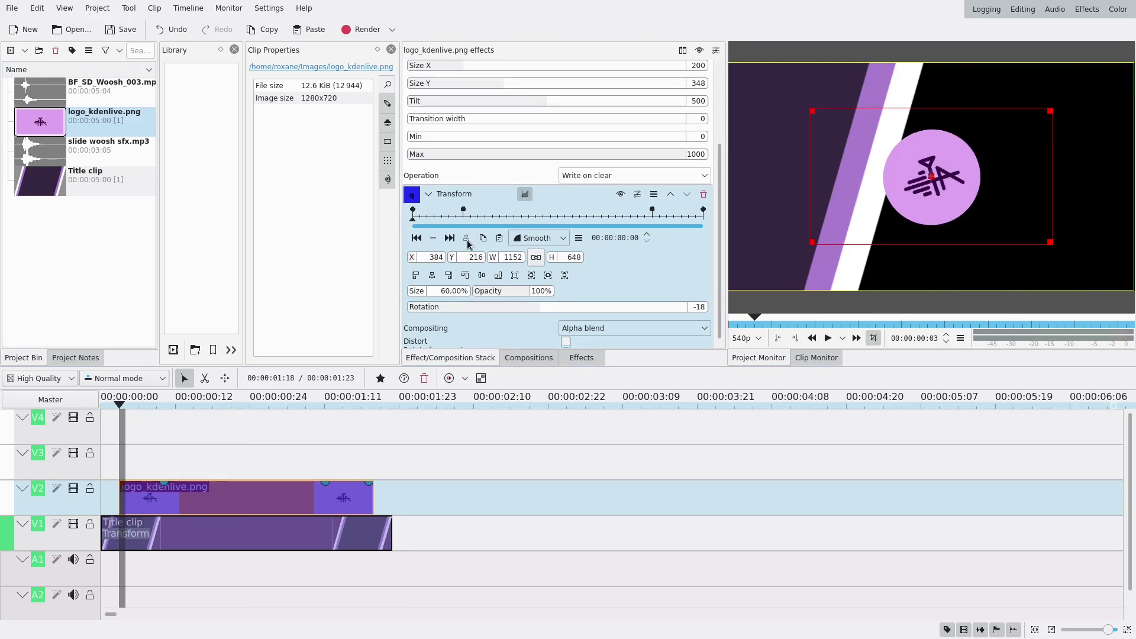
pyautogui.click(449, 238)
pyautogui.click(450, 238)
pyautogui.click(450, 237)
pyautogui.scroll(-5, 521, 306)
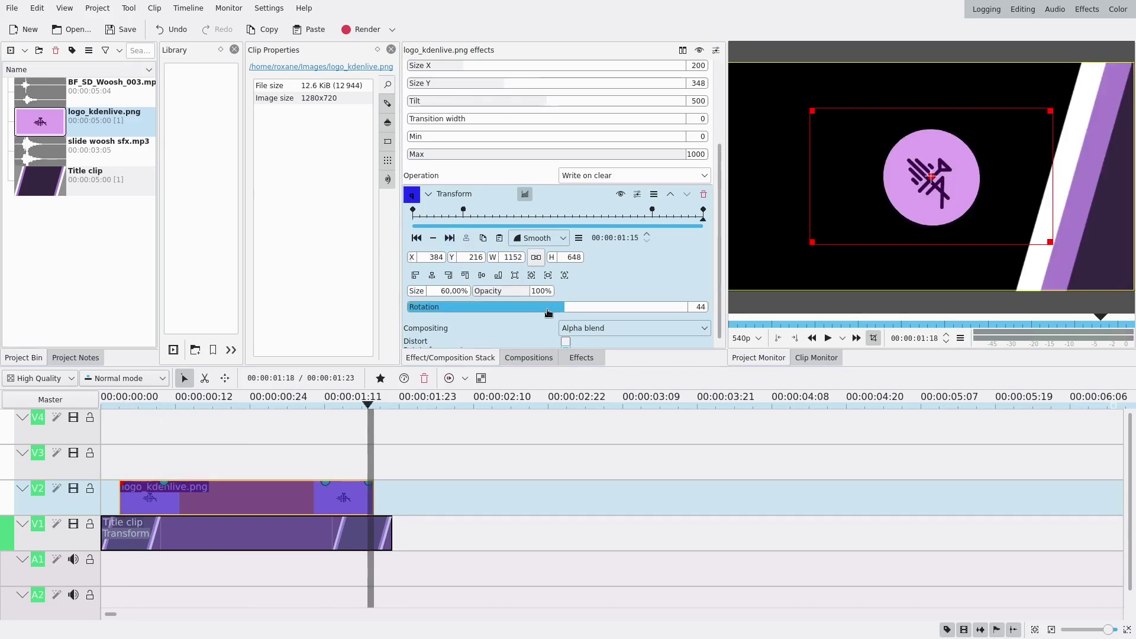
pyautogui.click(416, 238)
pyautogui.click(416, 238)
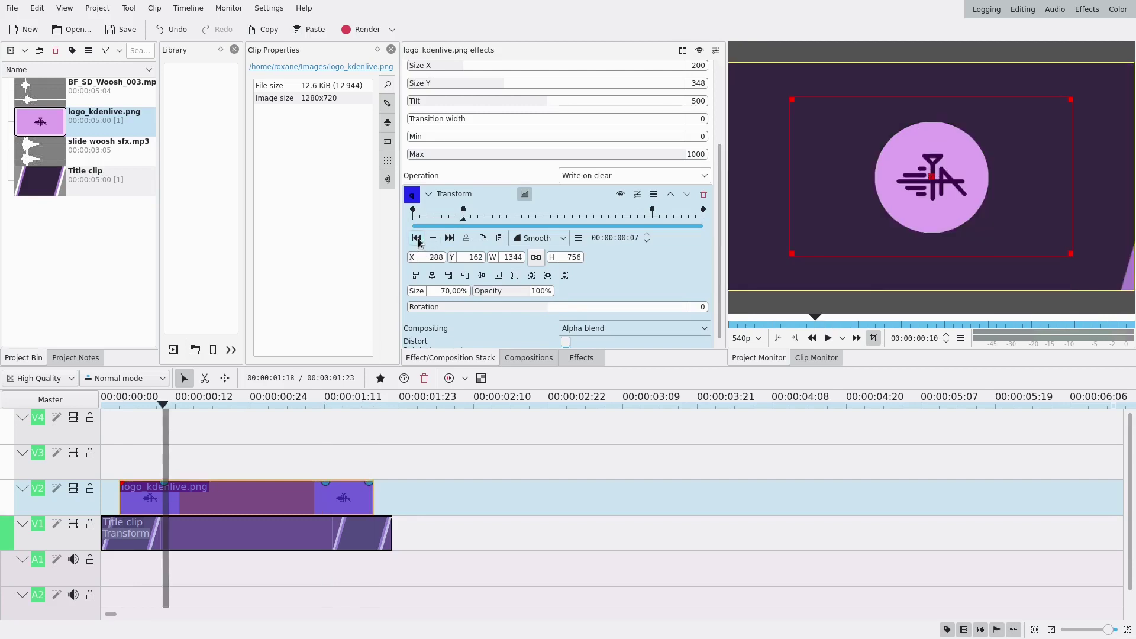
pyautogui.click(416, 238)
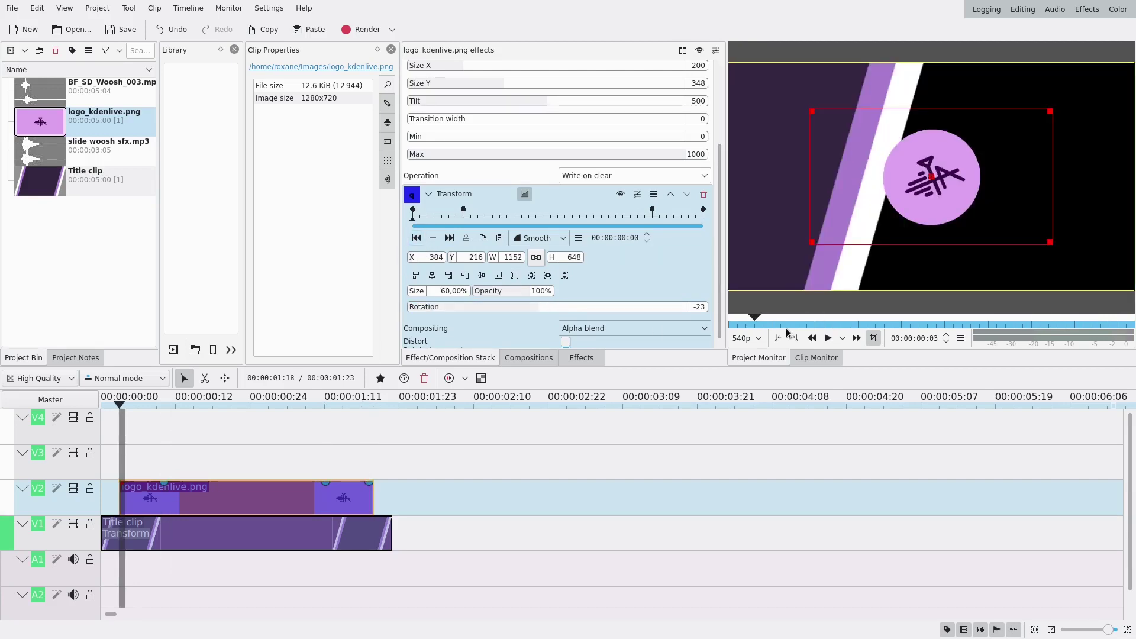
pyautogui.click(828, 338)
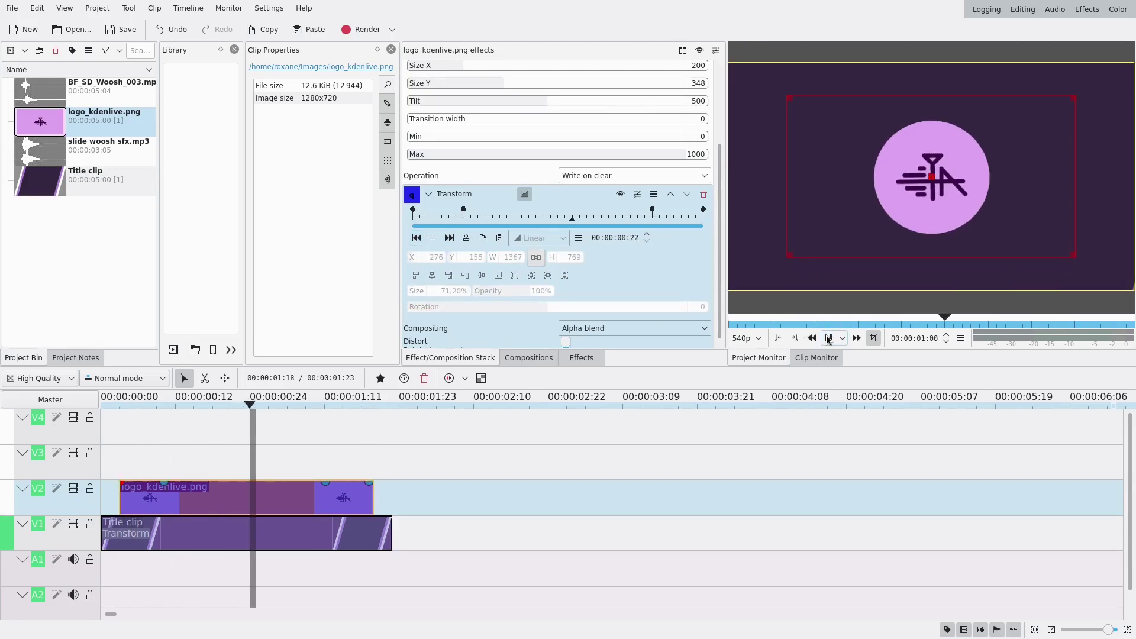
pyautogui.doubleClick(51, 192)
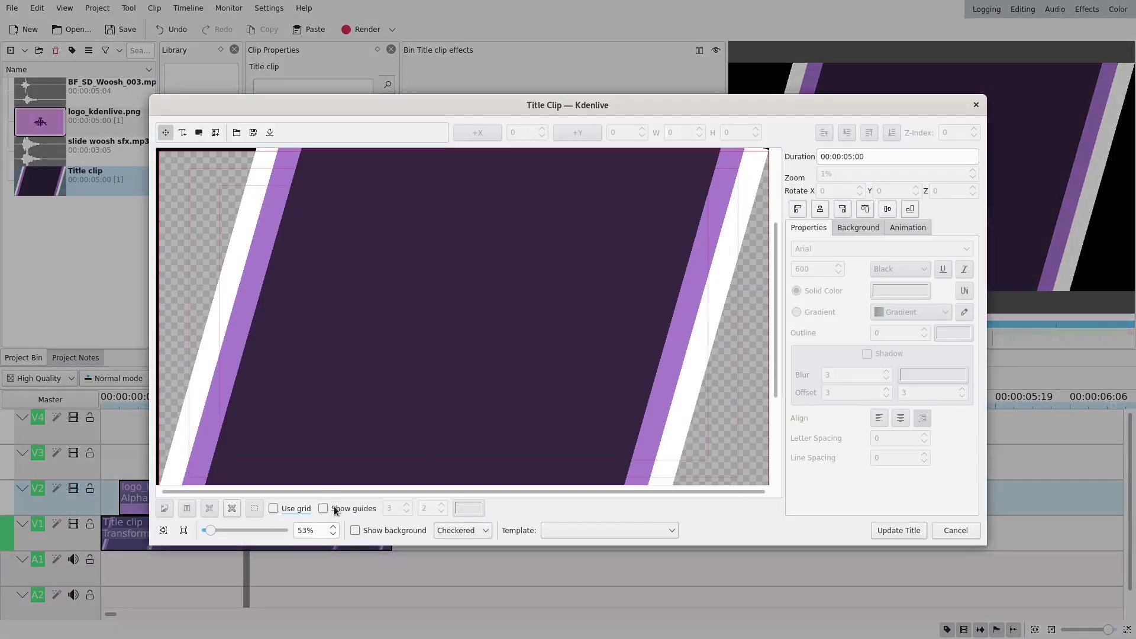
# Check the purple stripe's fill colour and update the title clip
pyautogui.click(701, 270)
pyautogui.doubleClick(700, 270)
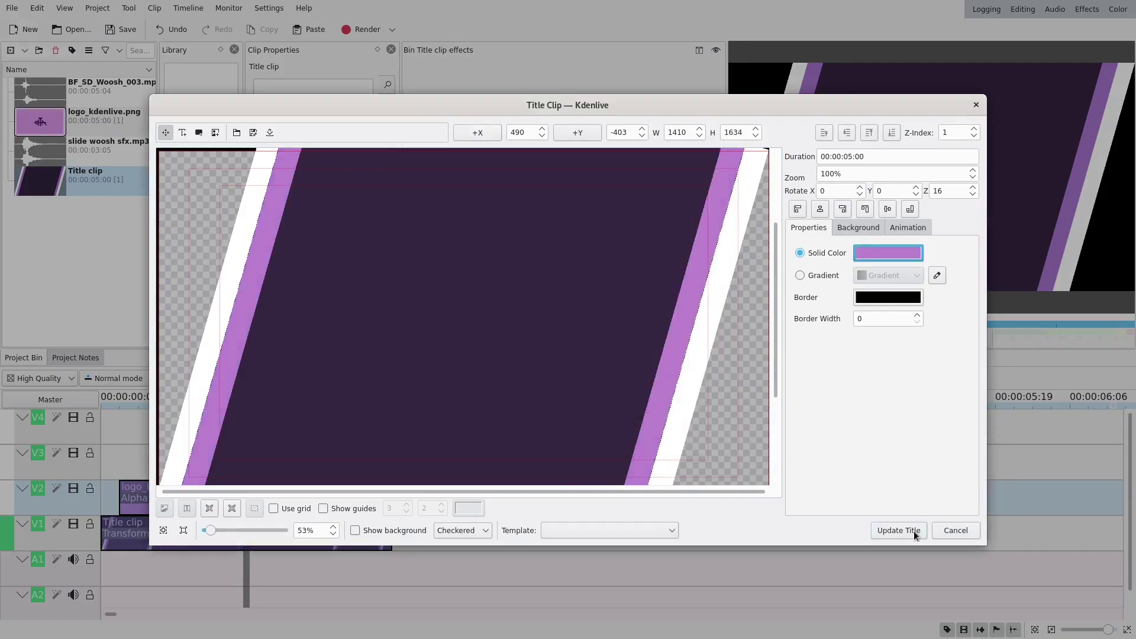
pyautogui.click(338, 445)
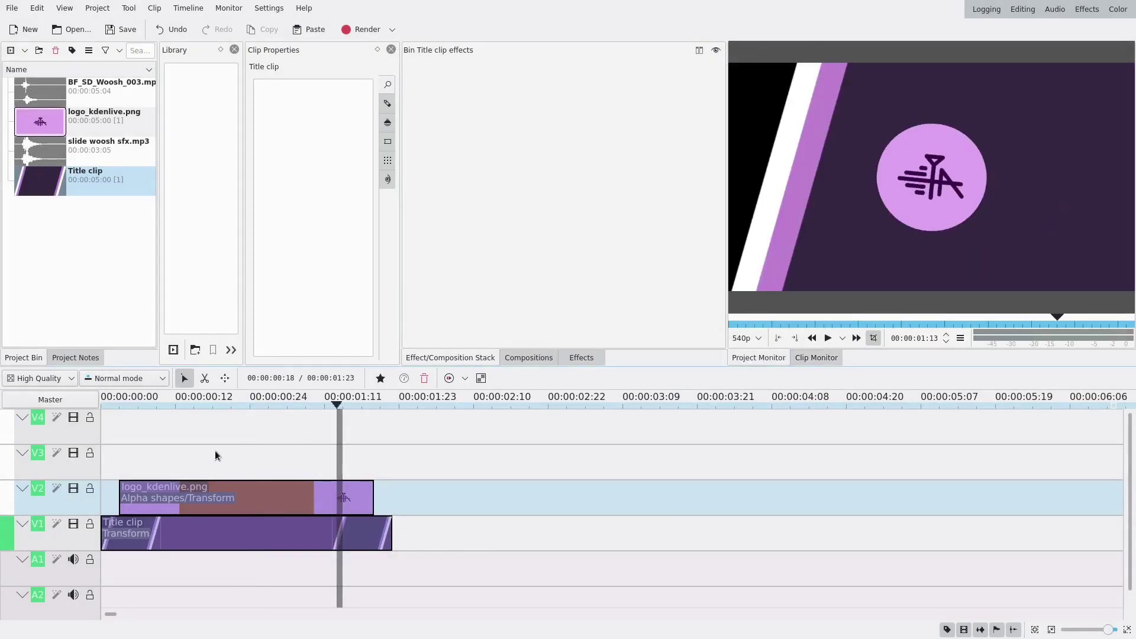
# Play the transition from the project start to near its end
pyautogui.moveTo(214, 449); pyautogui.dragTo(88, 465)
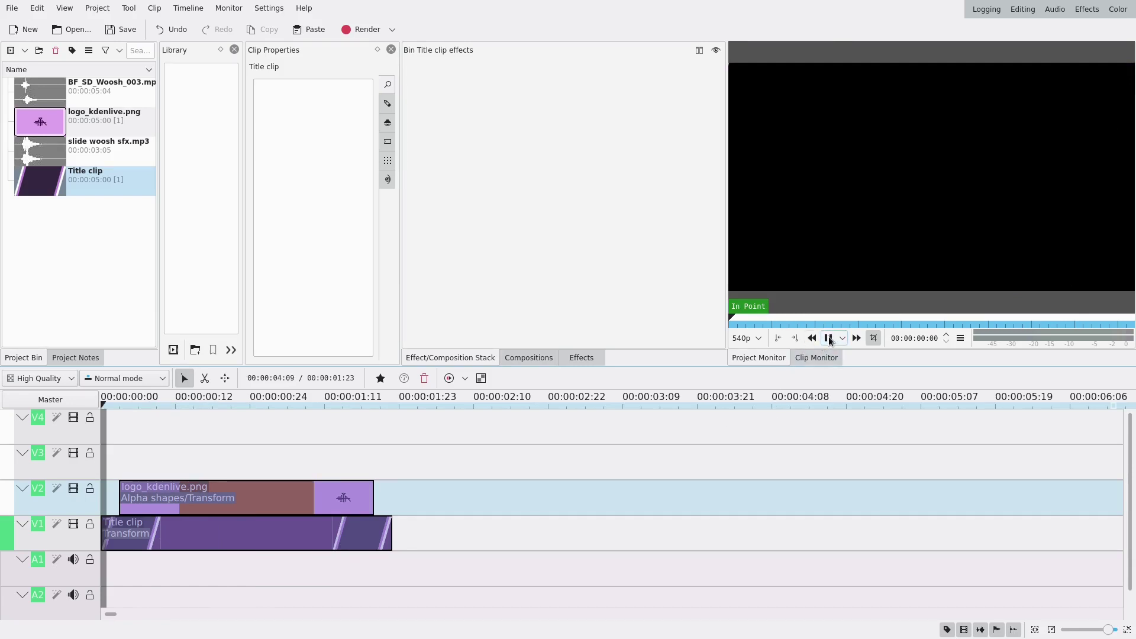
pyautogui.click(828, 339)
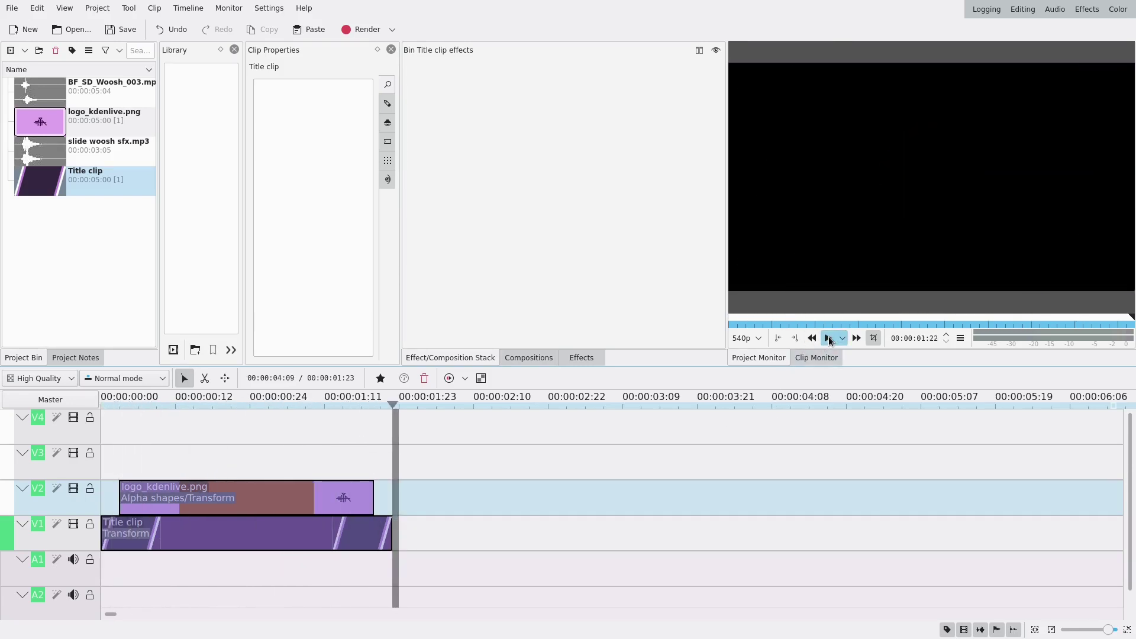
pyautogui.moveTo(336, 461); pyautogui.dragTo(350, 467)
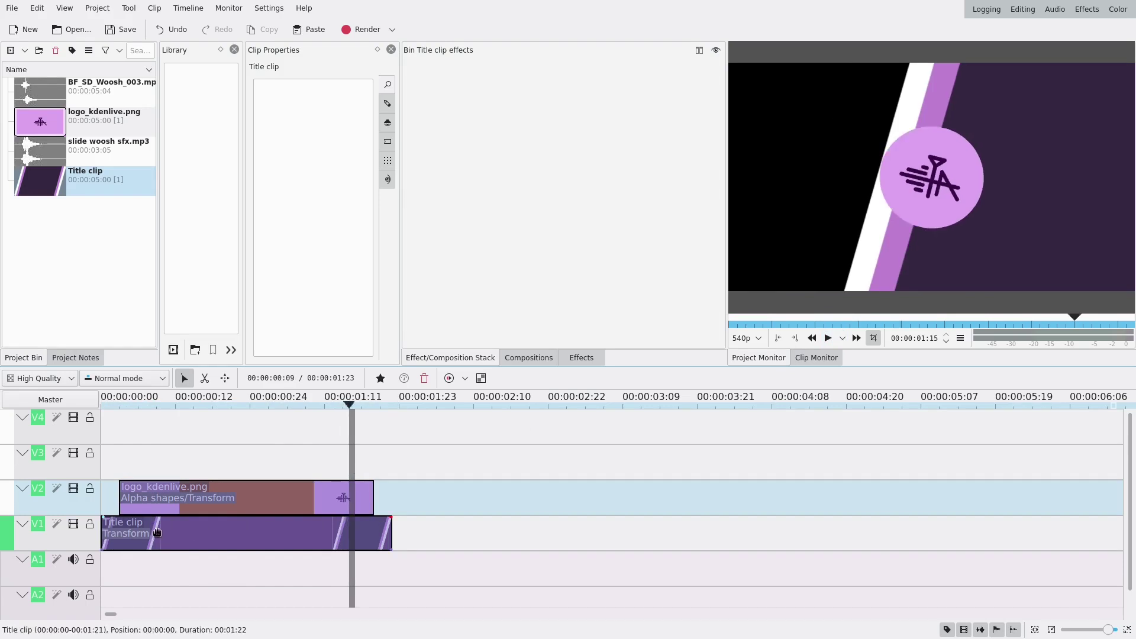
# Duplicate the Title clip in the bin and open the copy for editing
pyautogui.rightClick(51, 182)
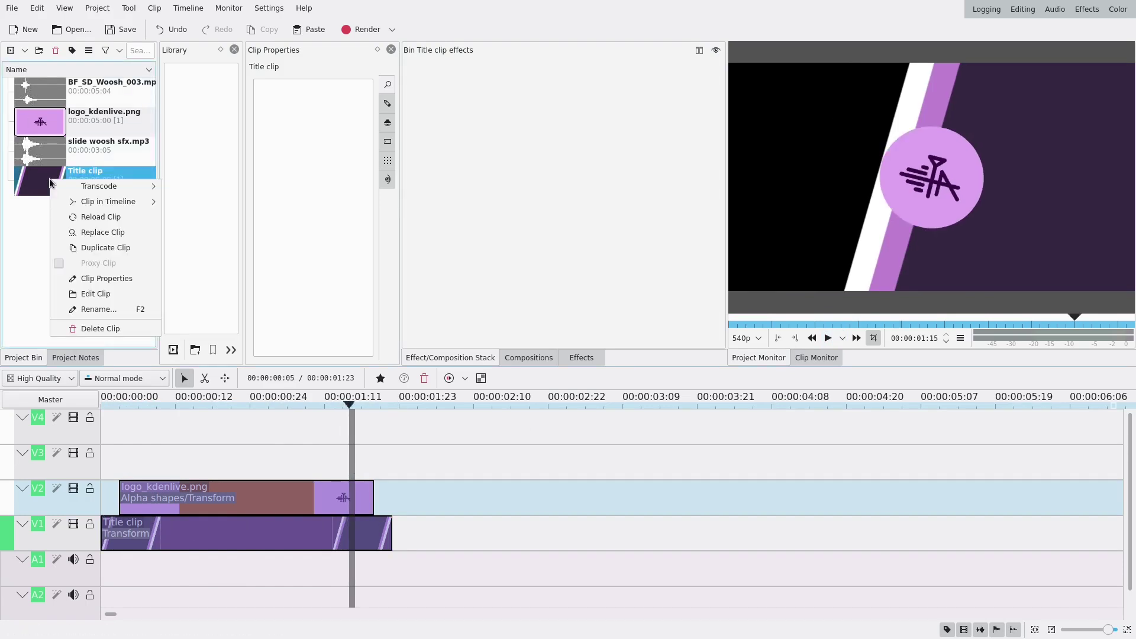
pyautogui.click(100, 248)
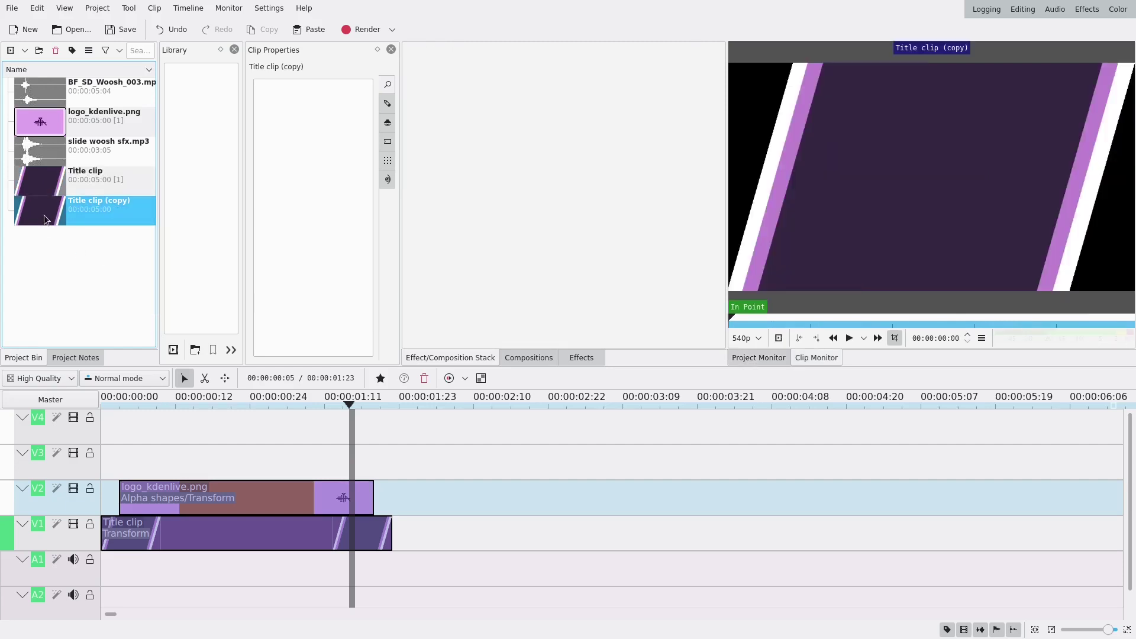
pyautogui.doubleClick(44, 220)
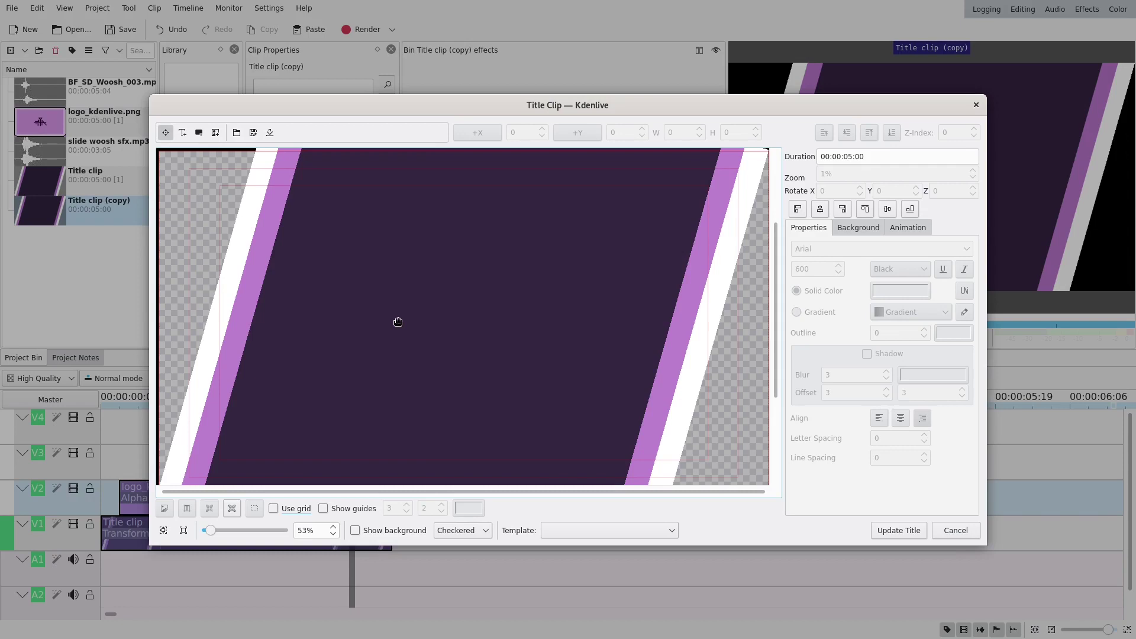
# Delete the purple and white stripes from the copy and update the title
pyautogui.click(684, 320)
pyautogui.press('Delete')
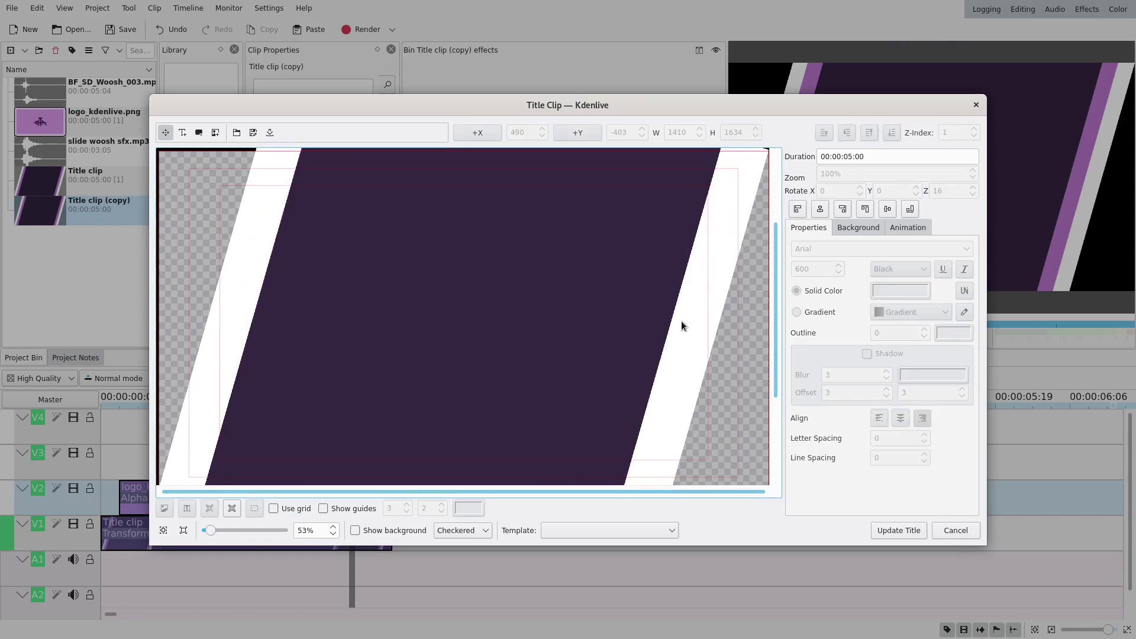
pyautogui.click(690, 321)
pyautogui.press('Delete')
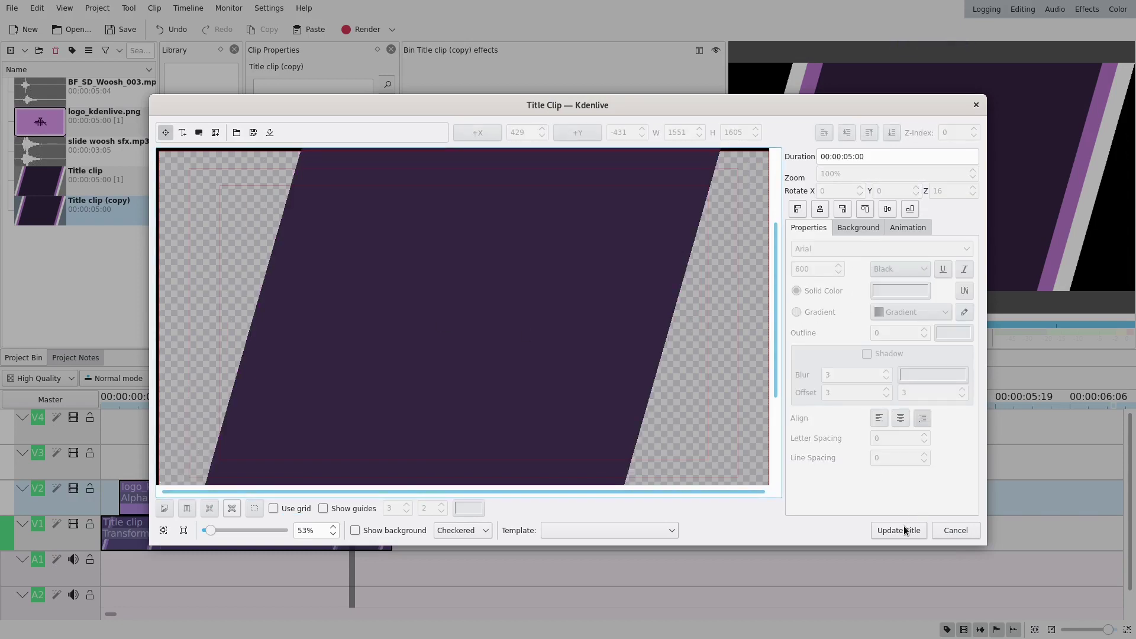
pyautogui.click(899, 530)
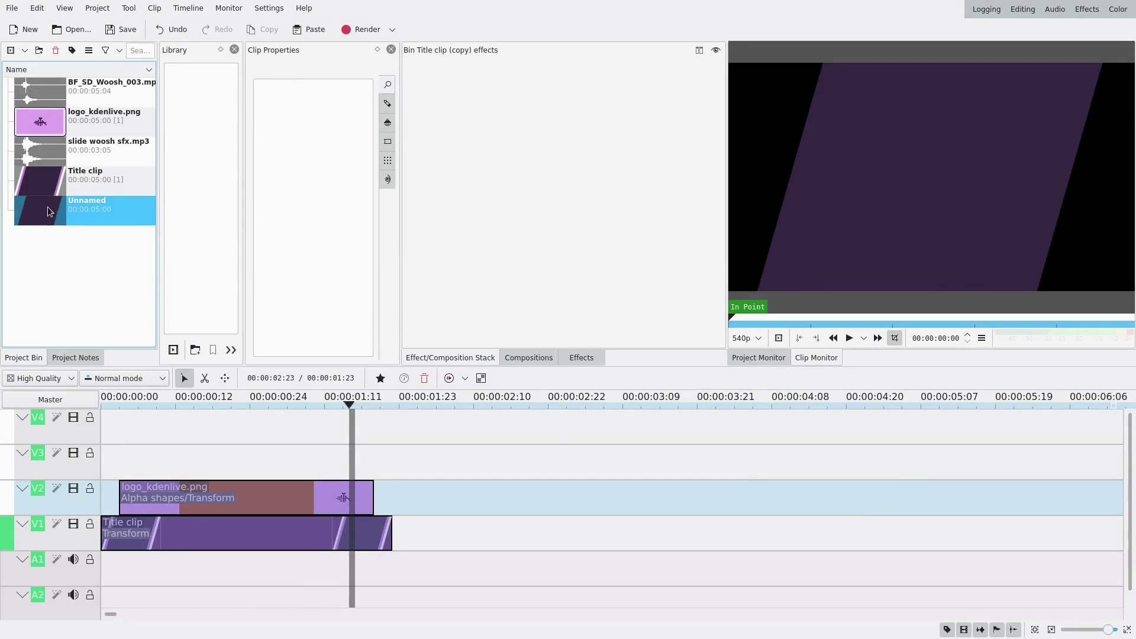
# Put the Unnamed clip on V3 at 00:00, trimmed to the title's length, with the title's Transform copied
pyautogui.moveTo(47, 207); pyautogui.dragTo(122, 461)
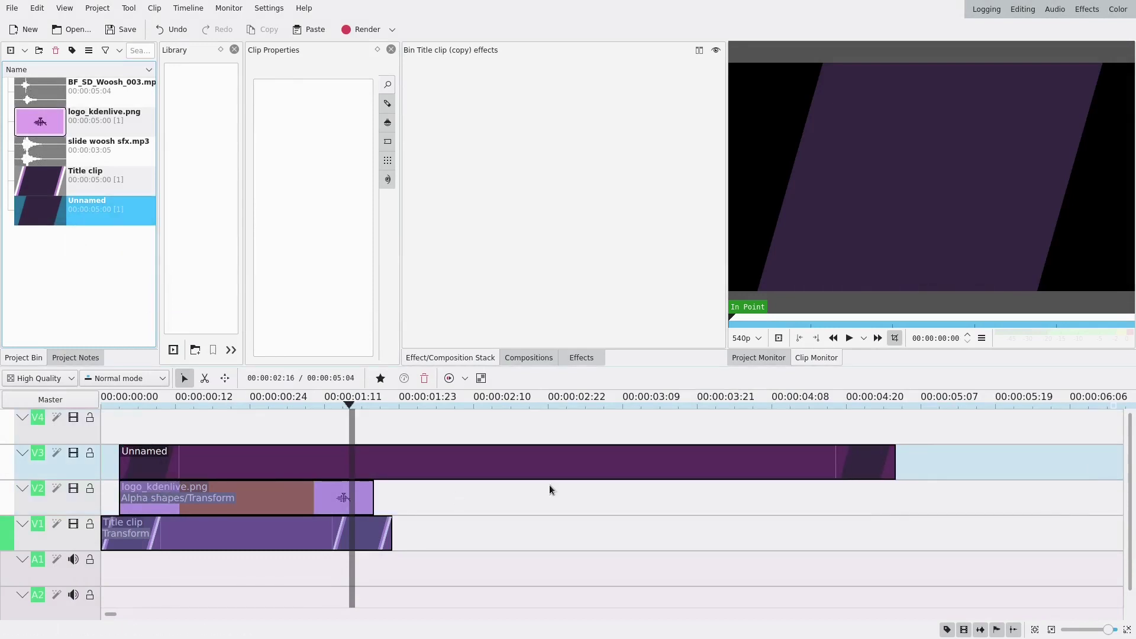
pyautogui.moveTo(870, 463); pyautogui.dragTo(392, 464)
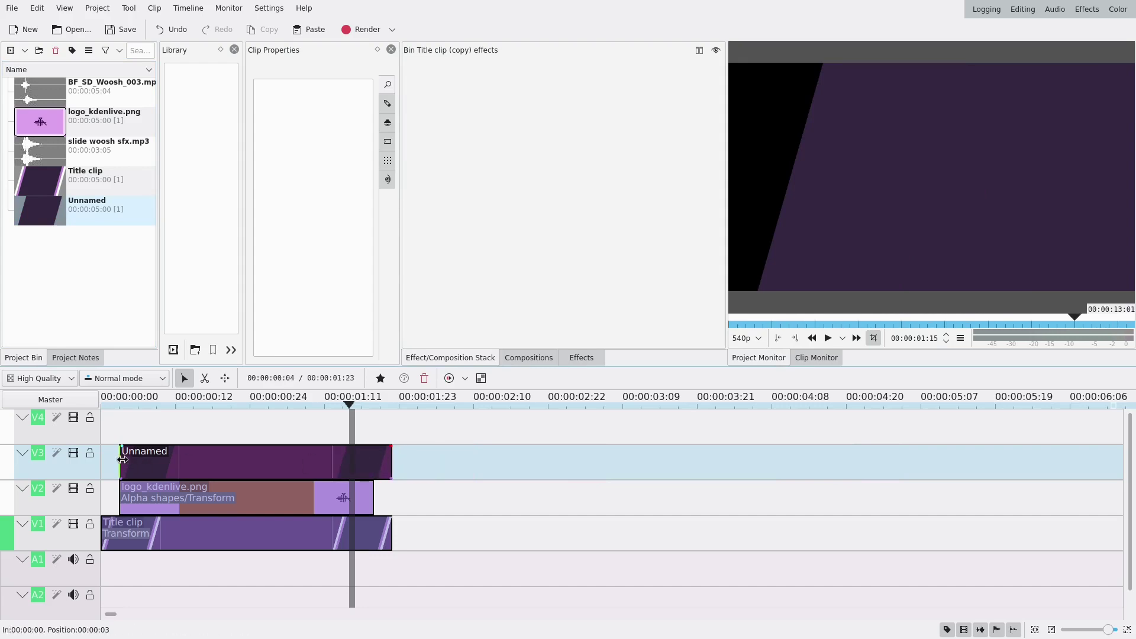
pyautogui.moveTo(127, 465); pyautogui.dragTo(109, 465)
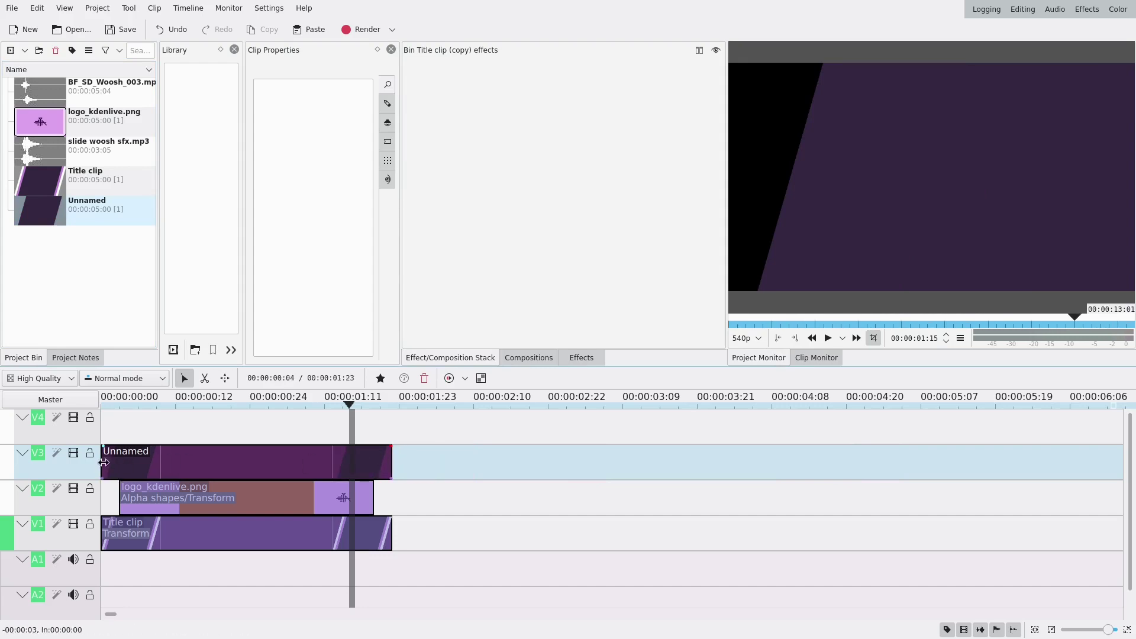
pyautogui.click(269, 541)
pyautogui.moveTo(576, 71); pyautogui.dragTo(285, 468)
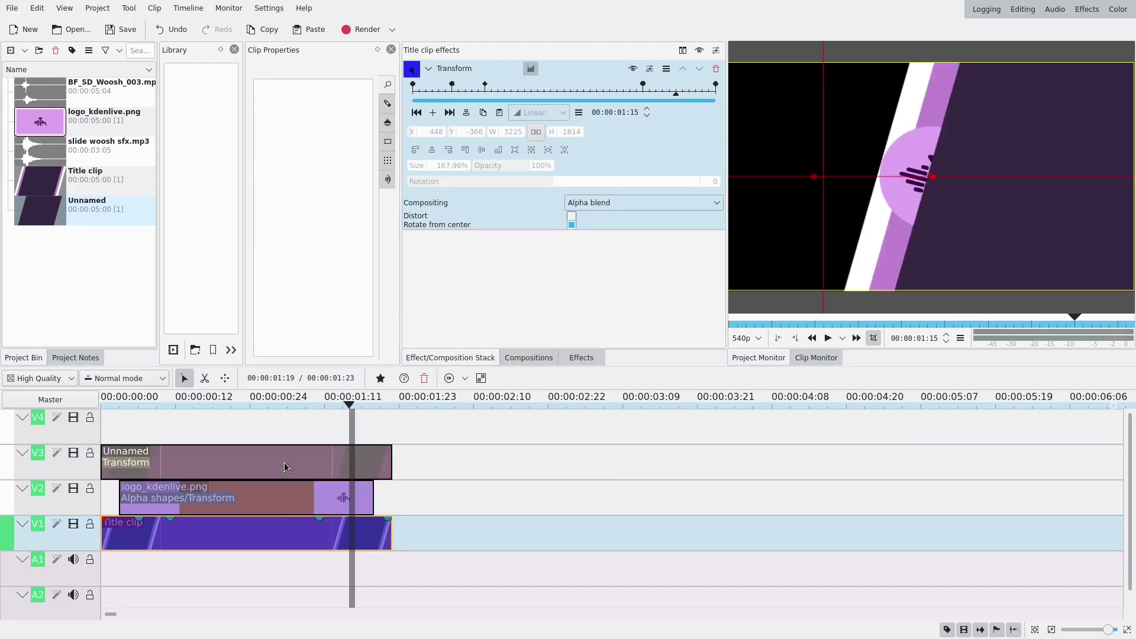
pyautogui.click(390, 477)
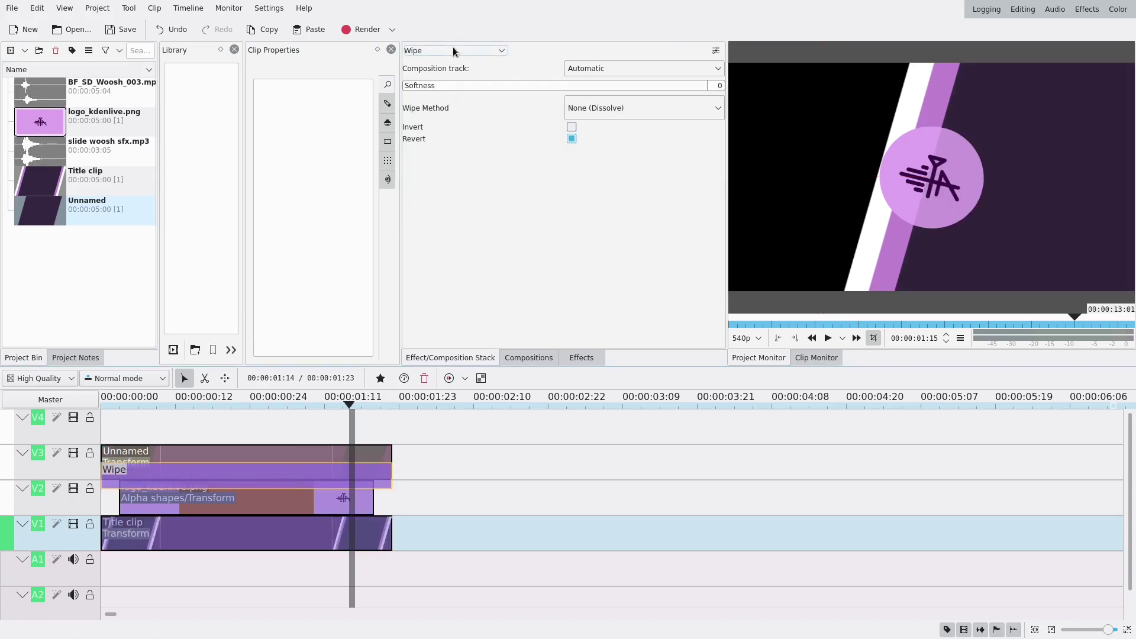
pyautogui.click(455, 52)
pyautogui.scroll(10, 450, 110)
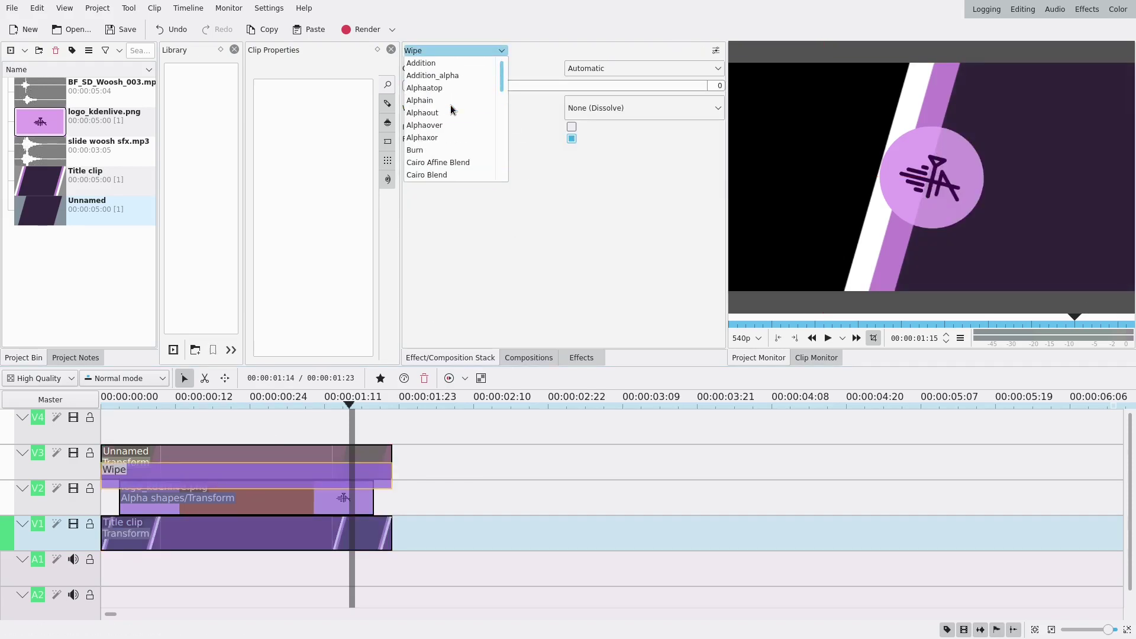
pyautogui.click(440, 102)
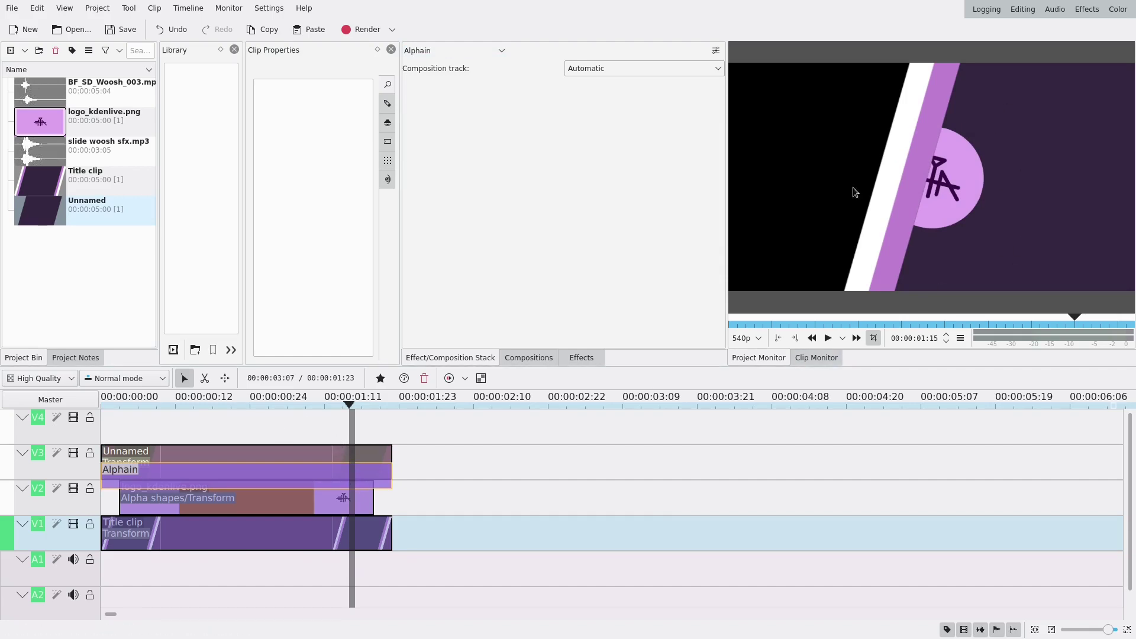
pyautogui.click(113, 423)
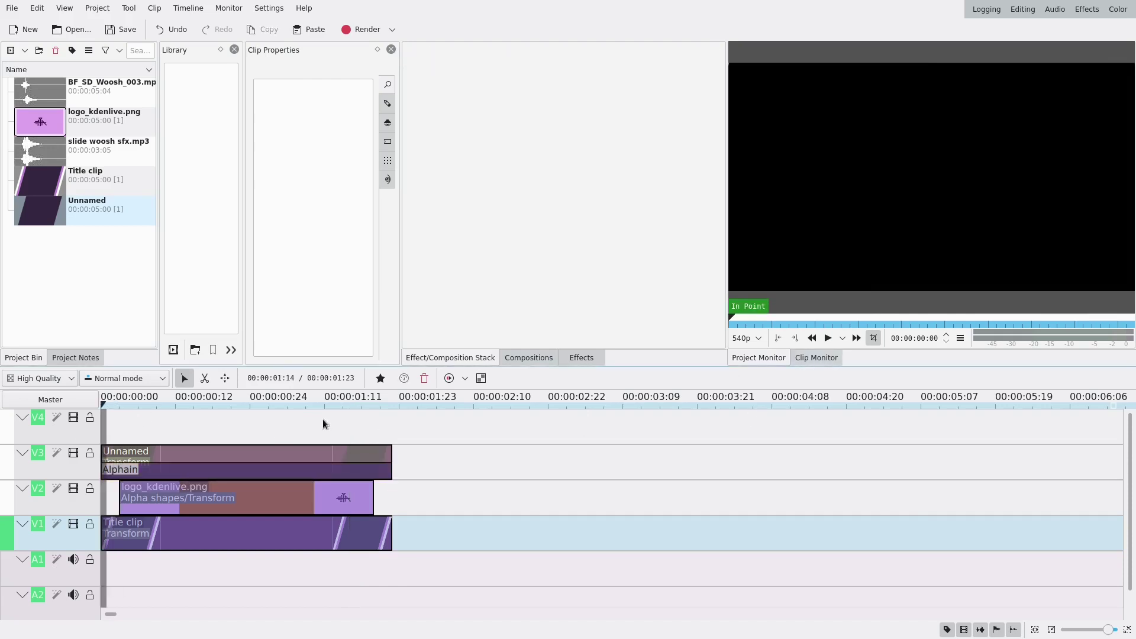
pyautogui.moveTo(114, 431); pyautogui.dragTo(391, 428)
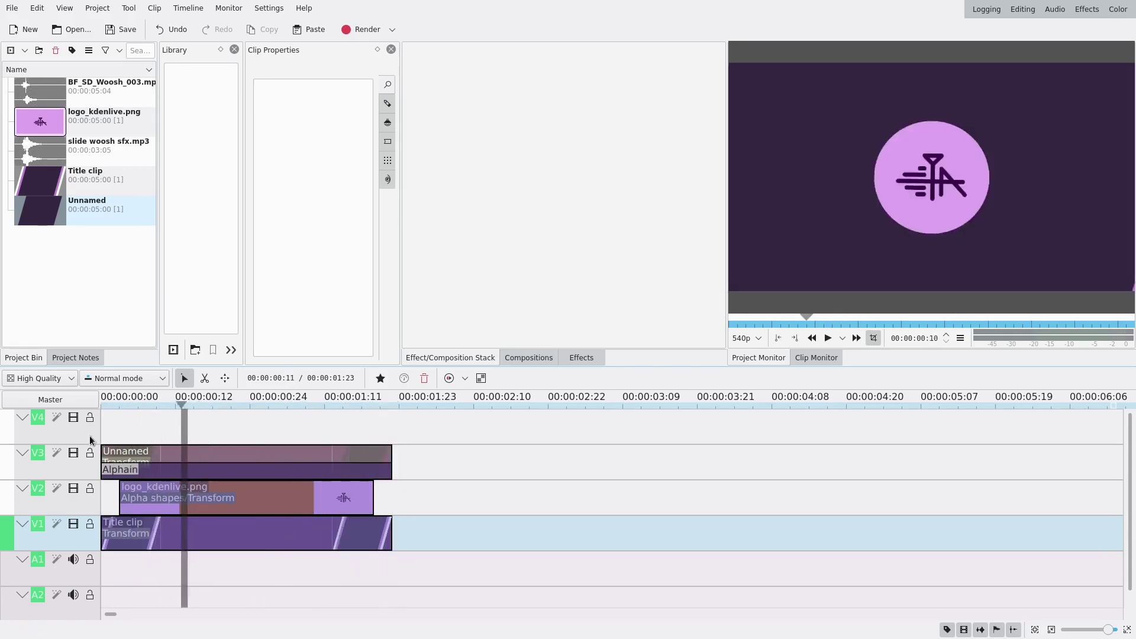
pyautogui.press('Home')
pyautogui.click(827, 343)
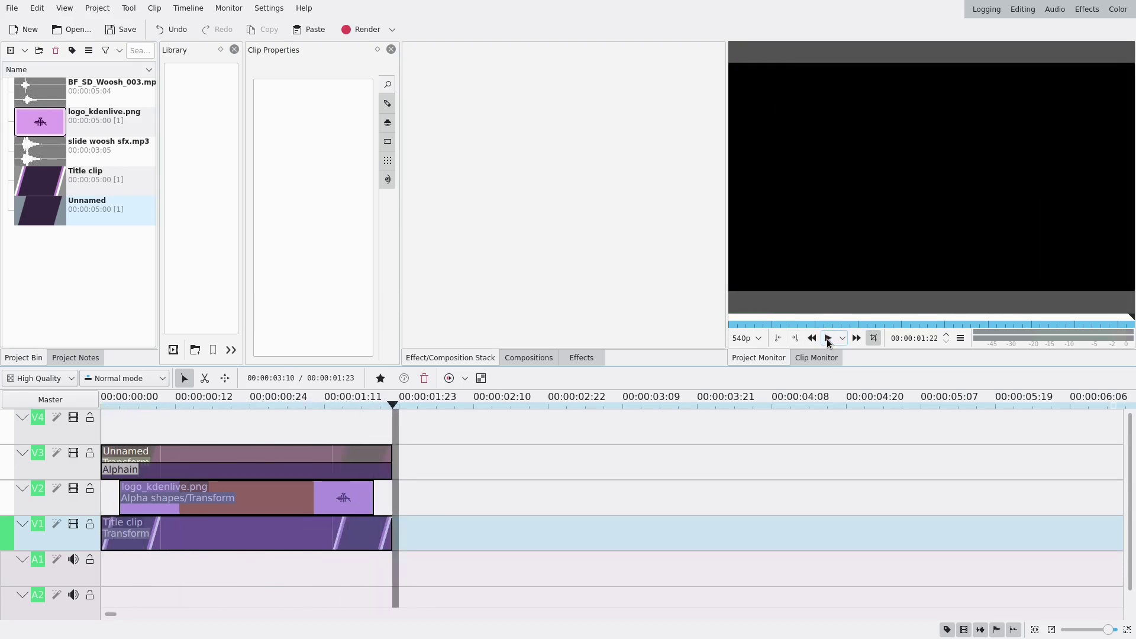
# Shorten the ends of the title, logo and Unnamed clips
pyautogui.moveTo(189, 425); pyautogui.dragTo(238, 424)
pyautogui.moveTo(391, 536); pyautogui.dragTo(354, 500)
pyautogui.moveTo(392, 458); pyautogui.dragTo(374, 457)
# Check the last motion keyframes of the title, Unnamed and logo clips
pyautogui.click(342, 534)
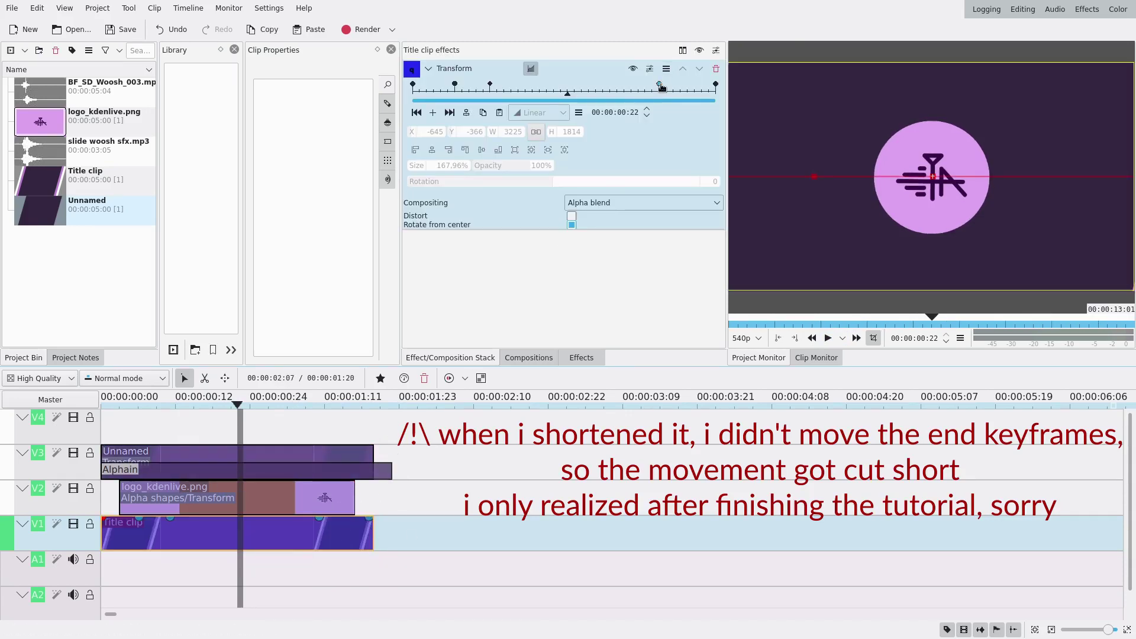
pyautogui.click(663, 88)
pyautogui.click(632, 86)
pyautogui.click(343, 455)
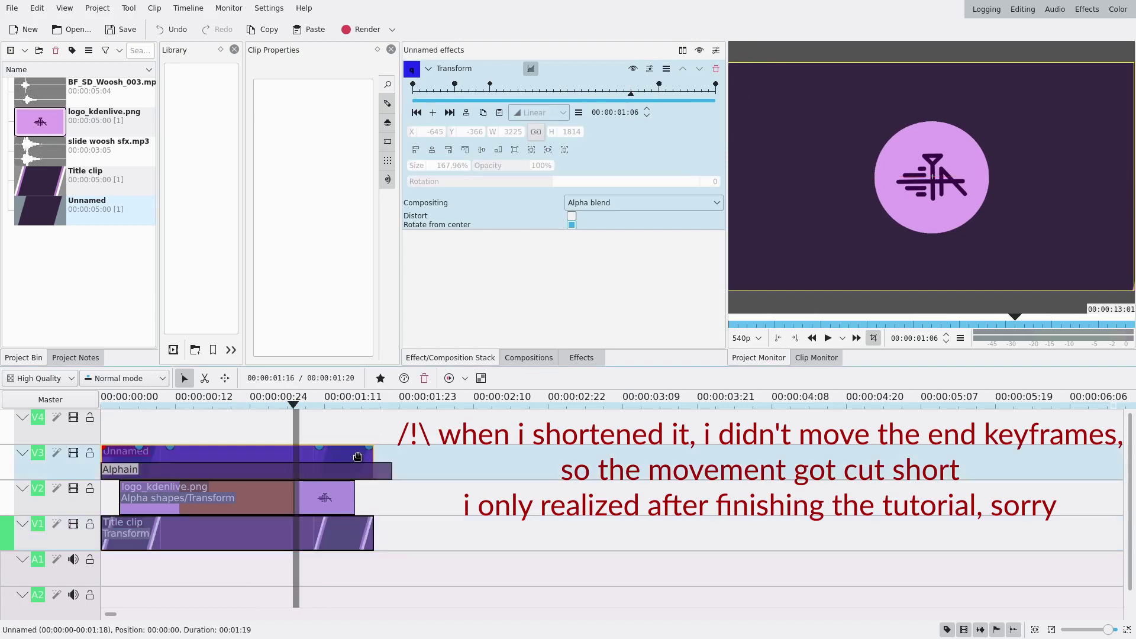
pyautogui.click(652, 86)
pyautogui.click(332, 500)
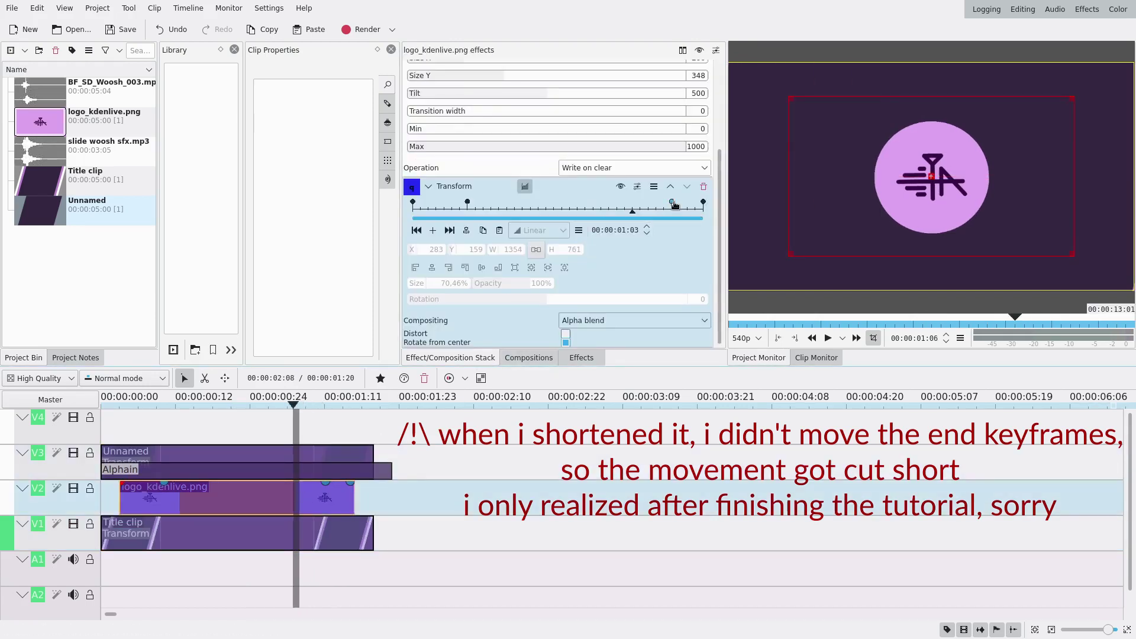
pyautogui.click(648, 203)
# Replay from the start and trim the Alphain composition 3 frames to 00:00:01:19
pyautogui.click(127, 426)
pyautogui.press('Home')
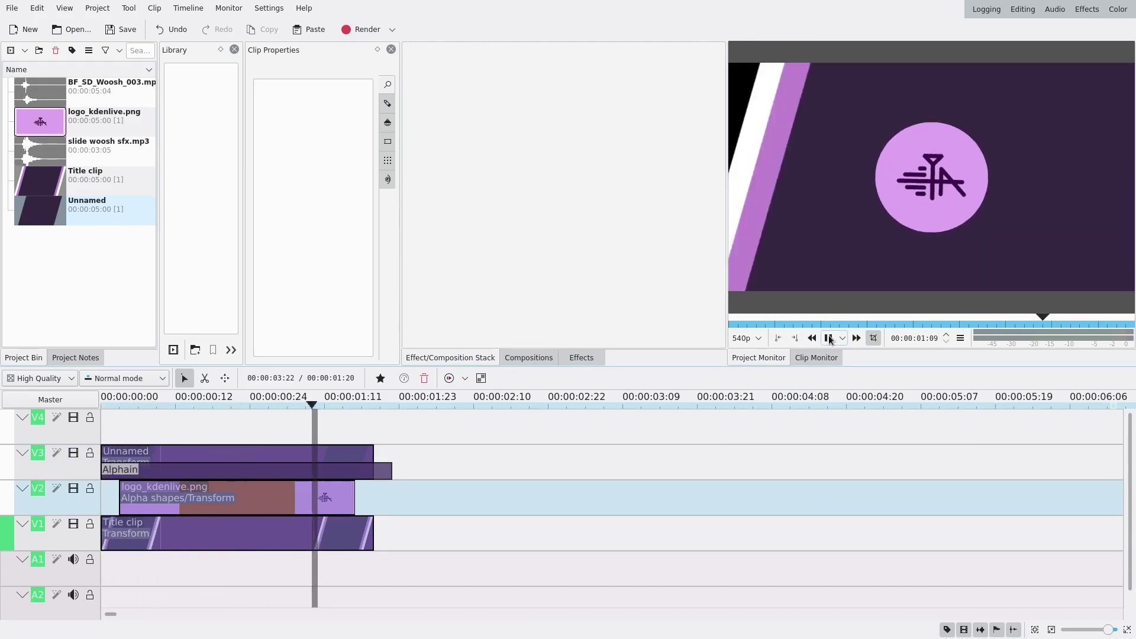
pyautogui.moveTo(391, 470); pyautogui.dragTo(374, 471)
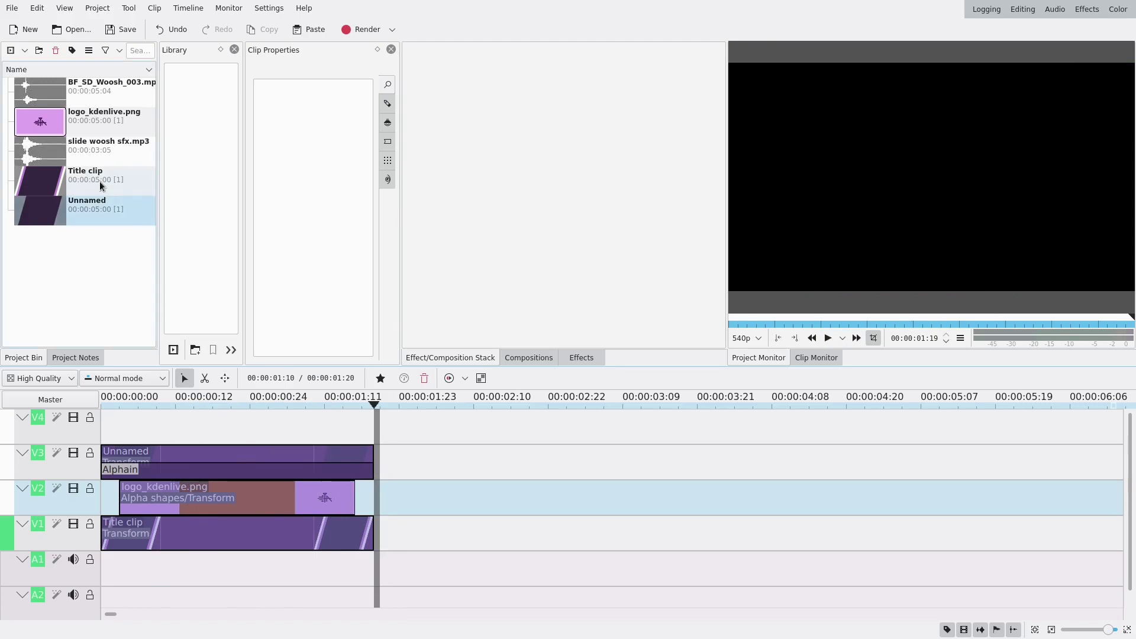
# Drop slide woosh sfx.mp3 at the start of A1 and play it with the transition
pyautogui.moveTo(51, 150); pyautogui.dragTo(217, 501)
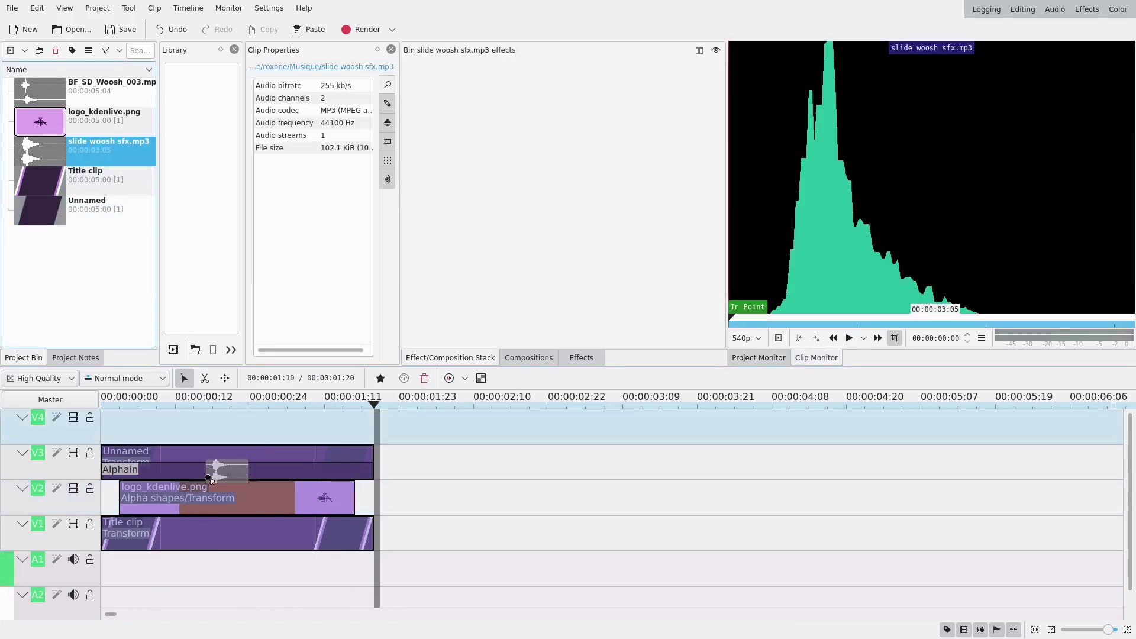
pyautogui.moveTo(141, 567)
pyautogui.mouseDown()
pyautogui.moveTo(294, 568)
pyautogui.moveTo(153, 562)
pyautogui.mouseUp()
pyautogui.click(50, 151)
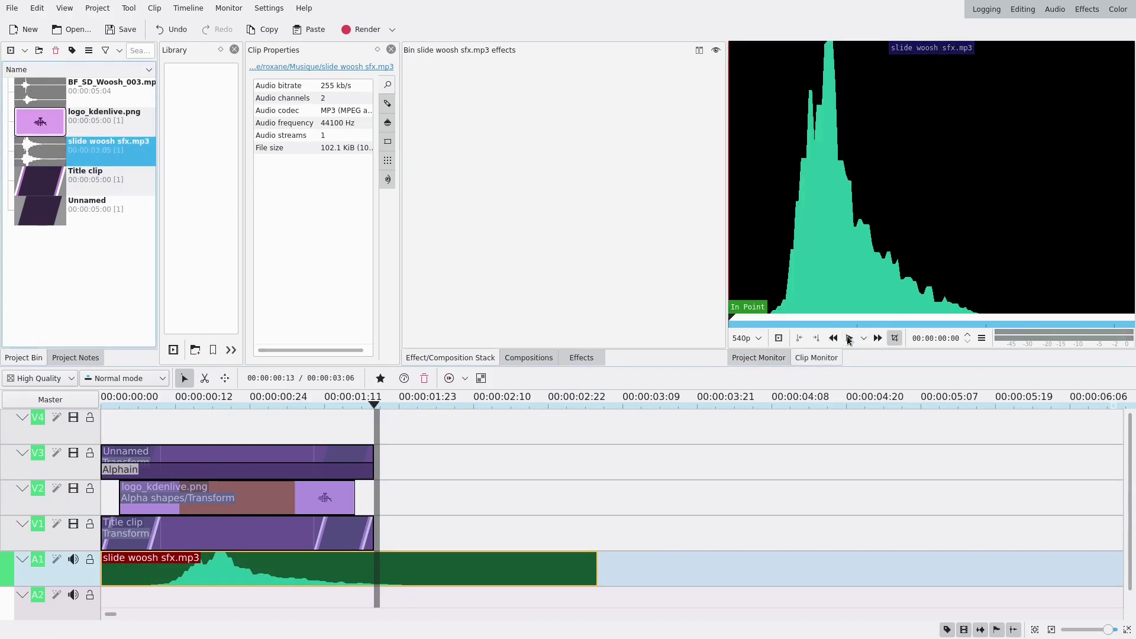
pyautogui.click(827, 338)
pyautogui.click(827, 339)
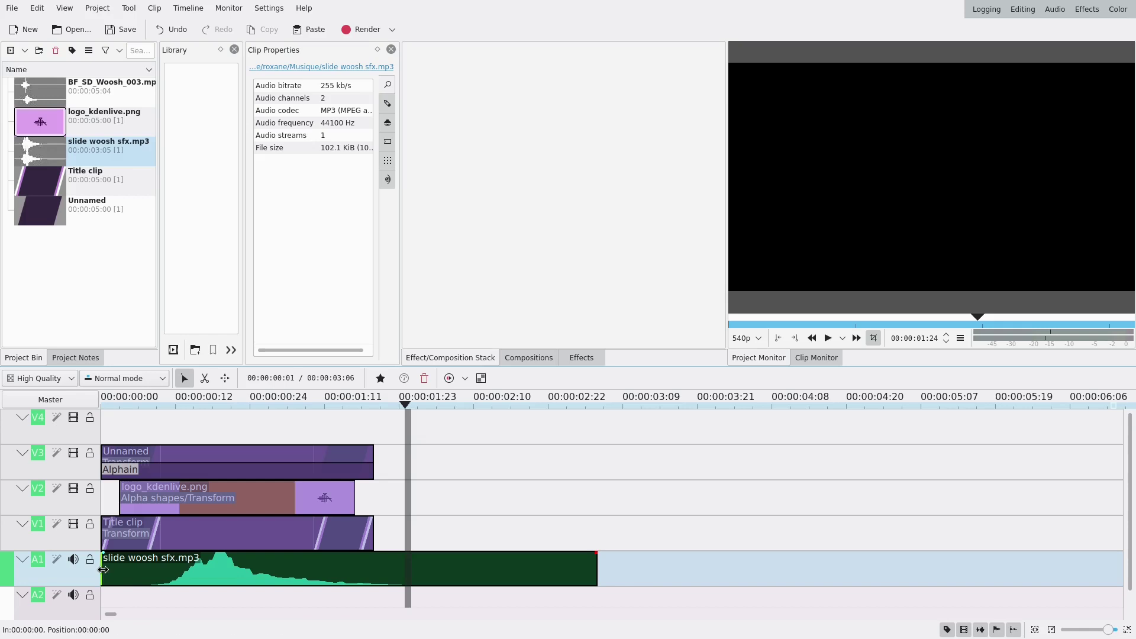
# Trim the first few frames off the woosh sound and replay the transition
pyautogui.moveTo(103, 568); pyautogui.dragTo(139, 481)
pyautogui.click(104, 424)
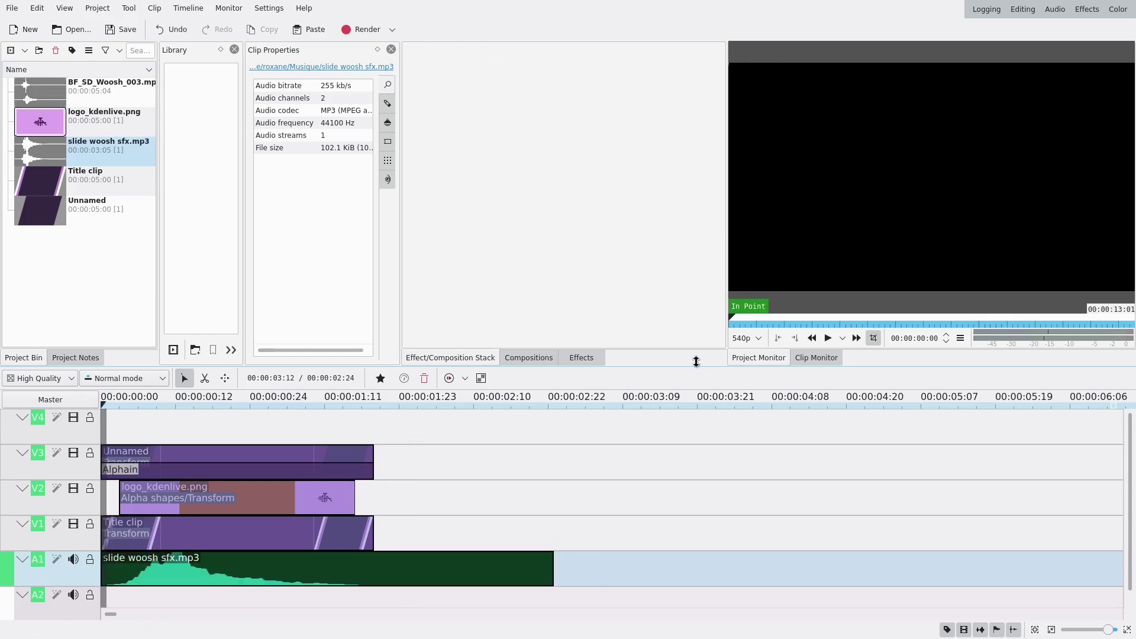
pyautogui.click(828, 337)
pyautogui.click(828, 338)
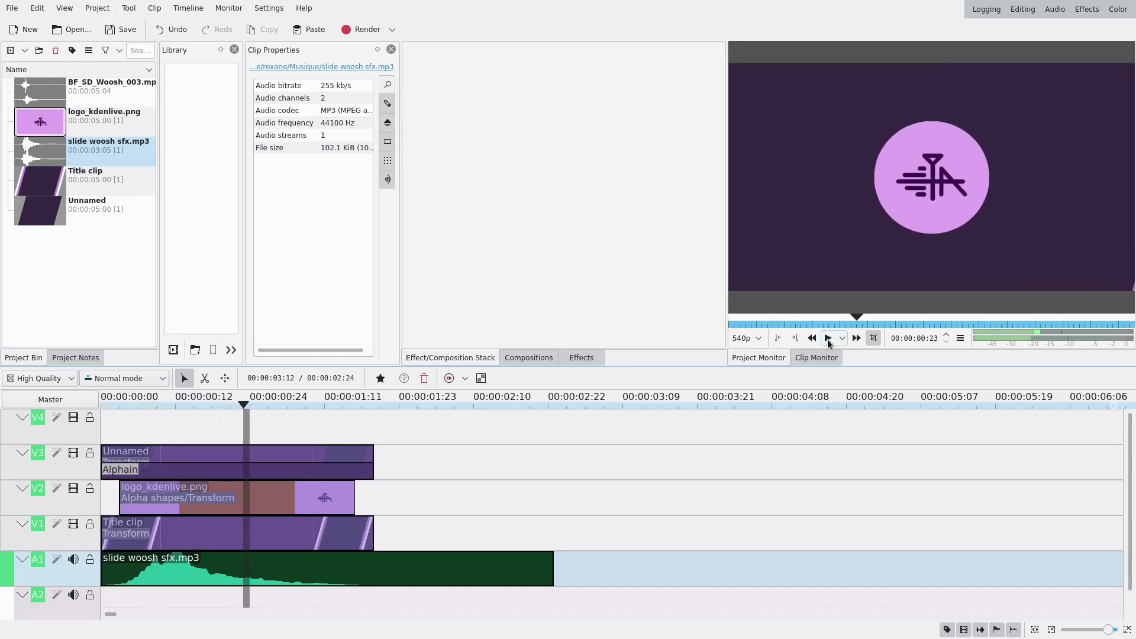
# Shift the title, logo and Unnamed clips with Alphain 4 frames later and preview
pyautogui.scroll(3, 222, 576)
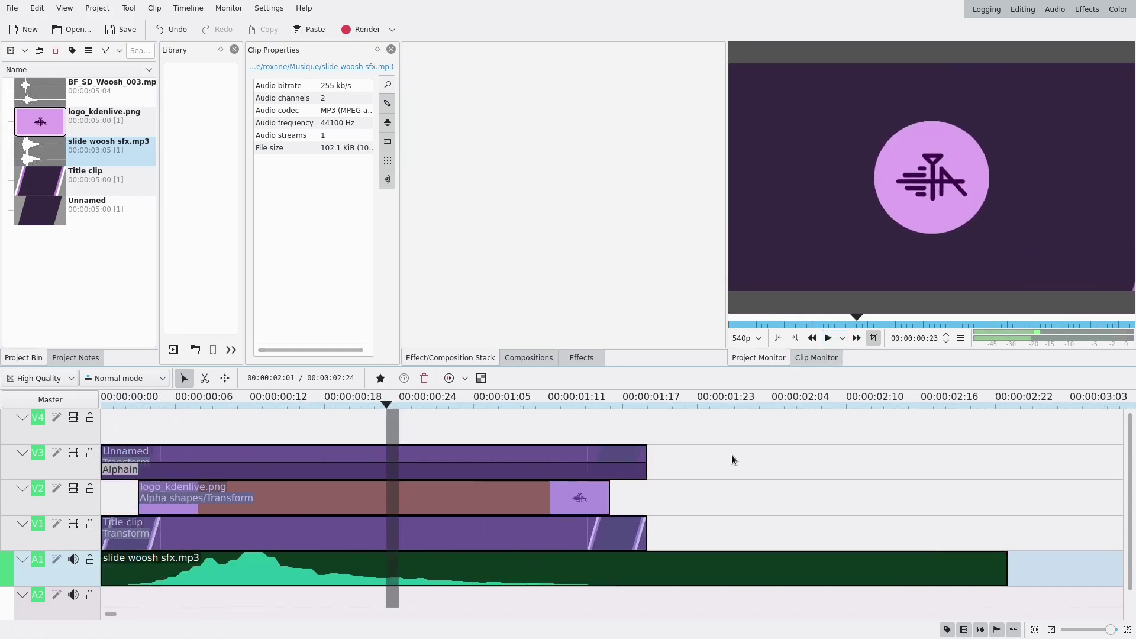
pyautogui.moveTo(485, 511); pyautogui.dragTo(421, 532)
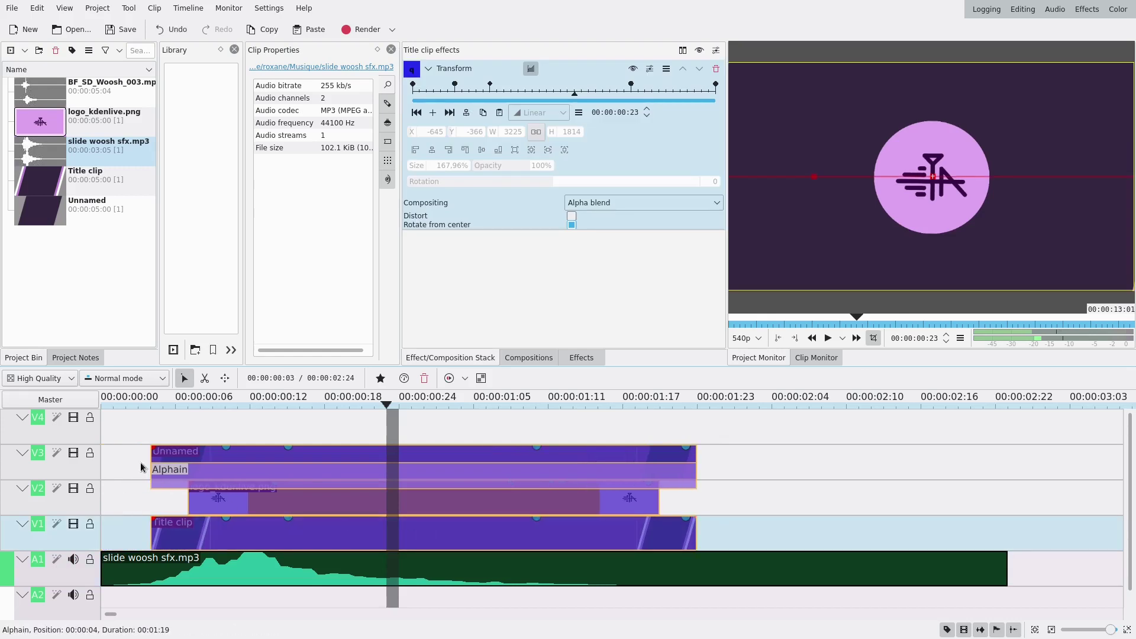
pyautogui.click(104, 466)
pyautogui.click(829, 341)
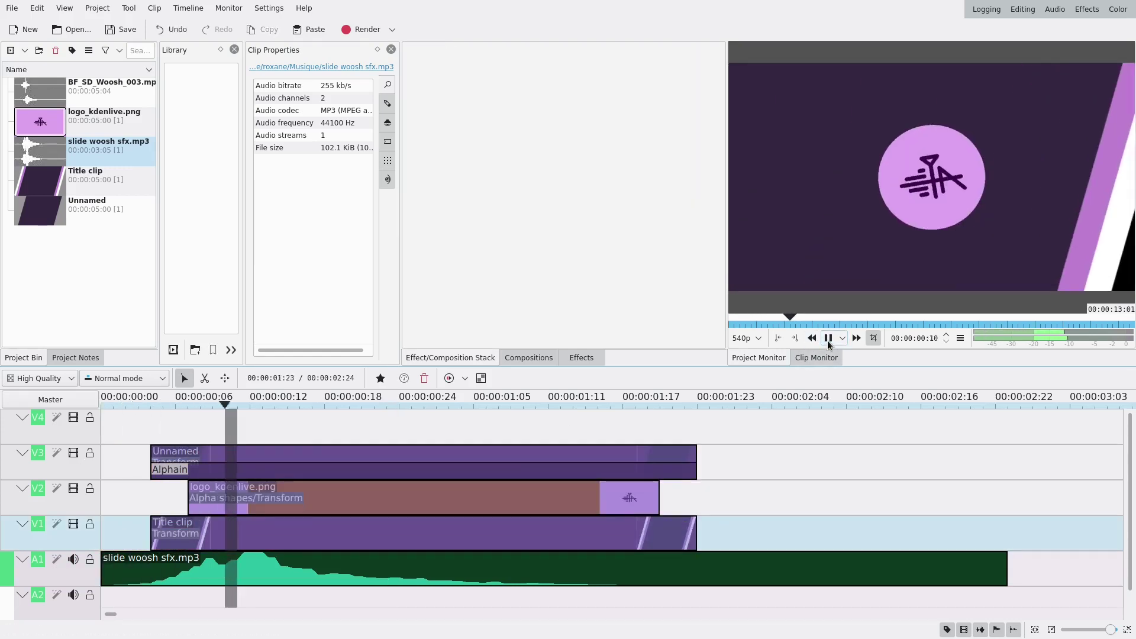
pyautogui.click(828, 339)
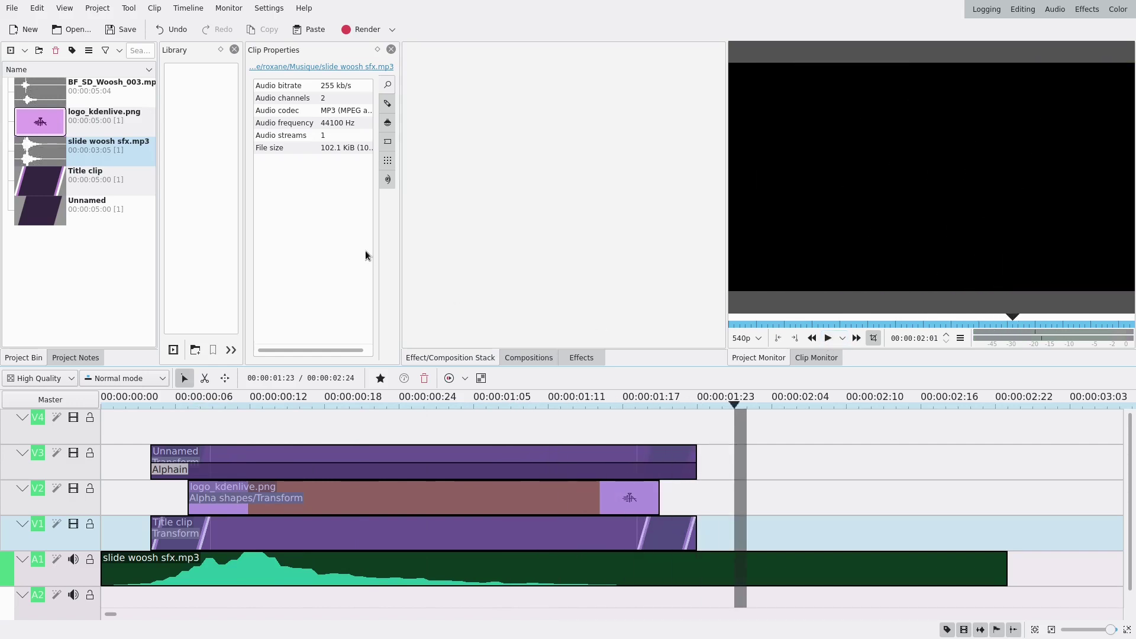
# Place BF_SD_Woosh_003.mp3 on A2 around 00:00:00:24 and audition it
pyautogui.click(53, 101)
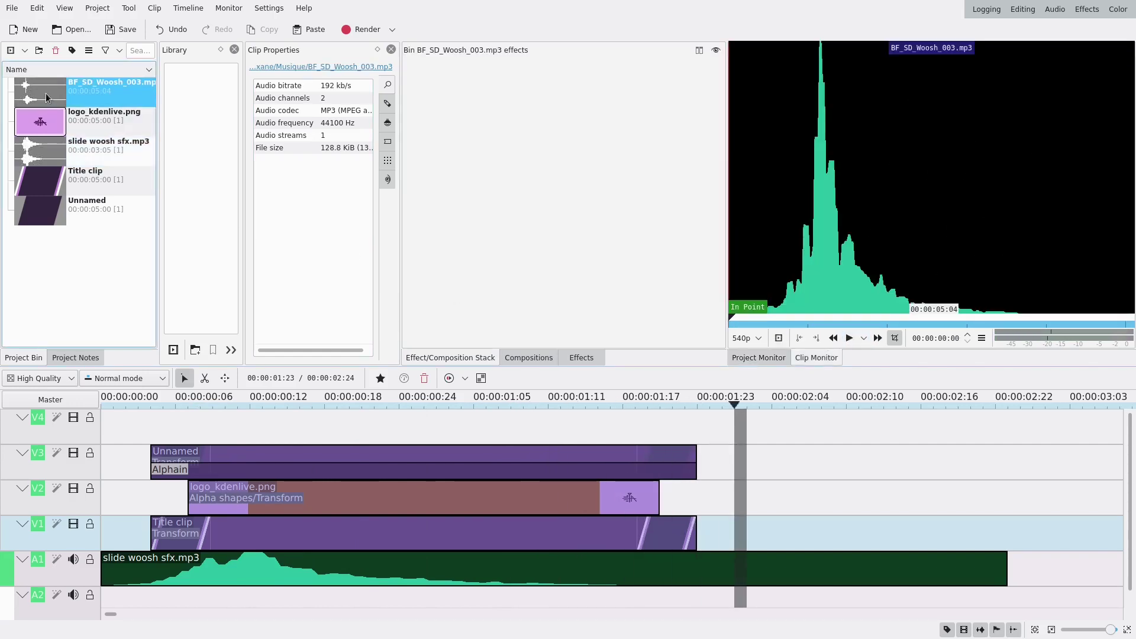
pyautogui.moveTo(45, 93); pyautogui.dragTo(313, 590)
pyautogui.moveTo(525, 609); pyautogui.dragTo(594, 601)
pyautogui.click(618, 589)
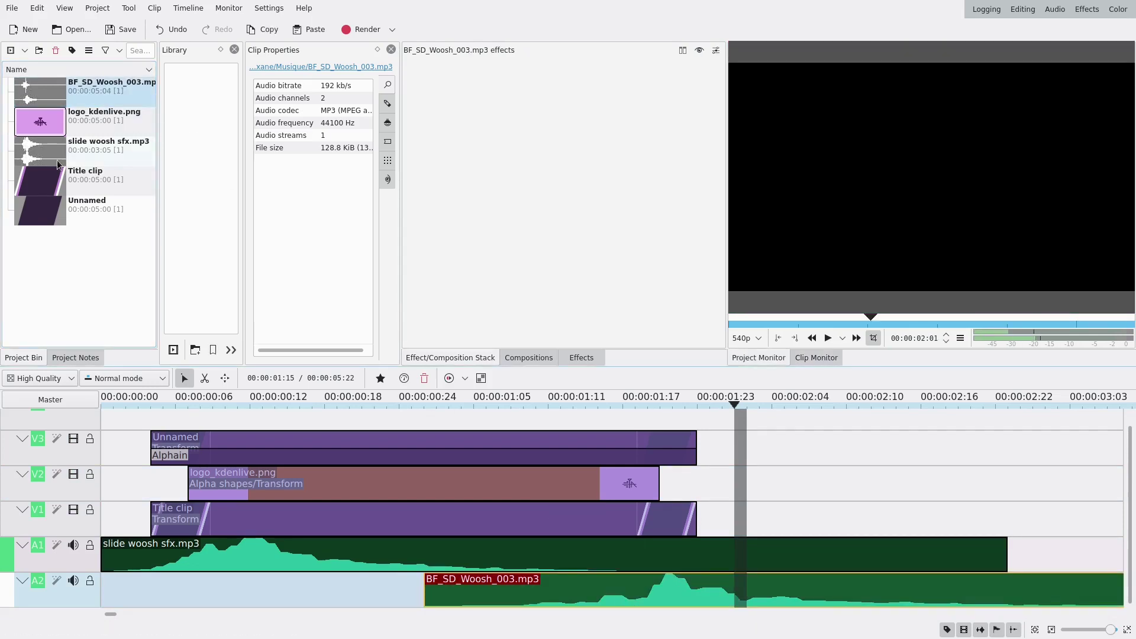
pyautogui.click(56, 93)
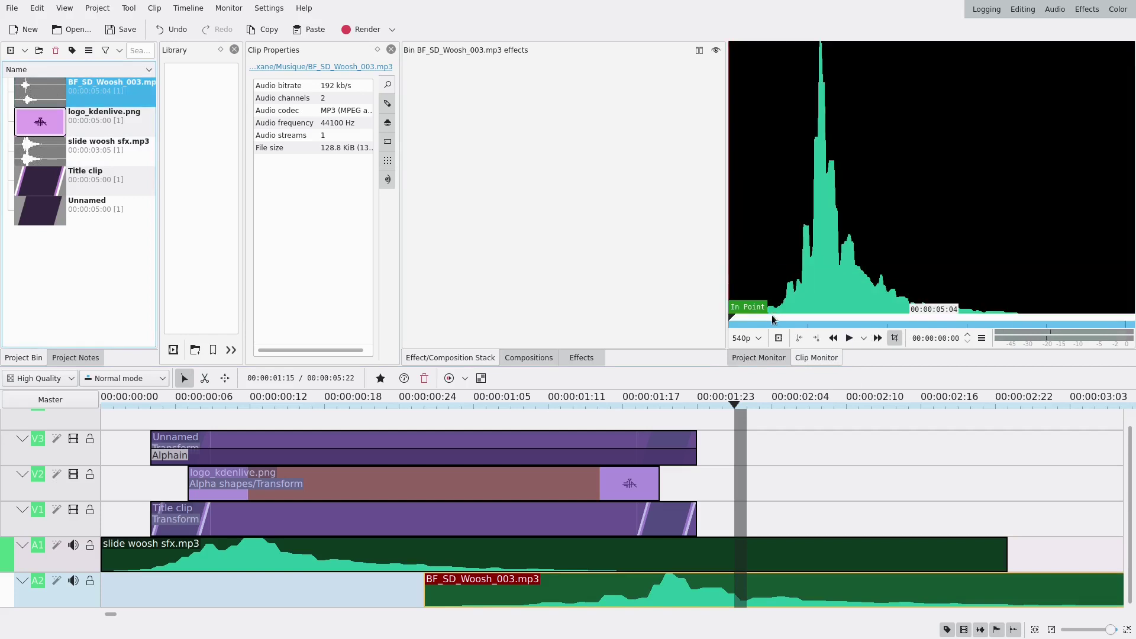
pyautogui.click(850, 339)
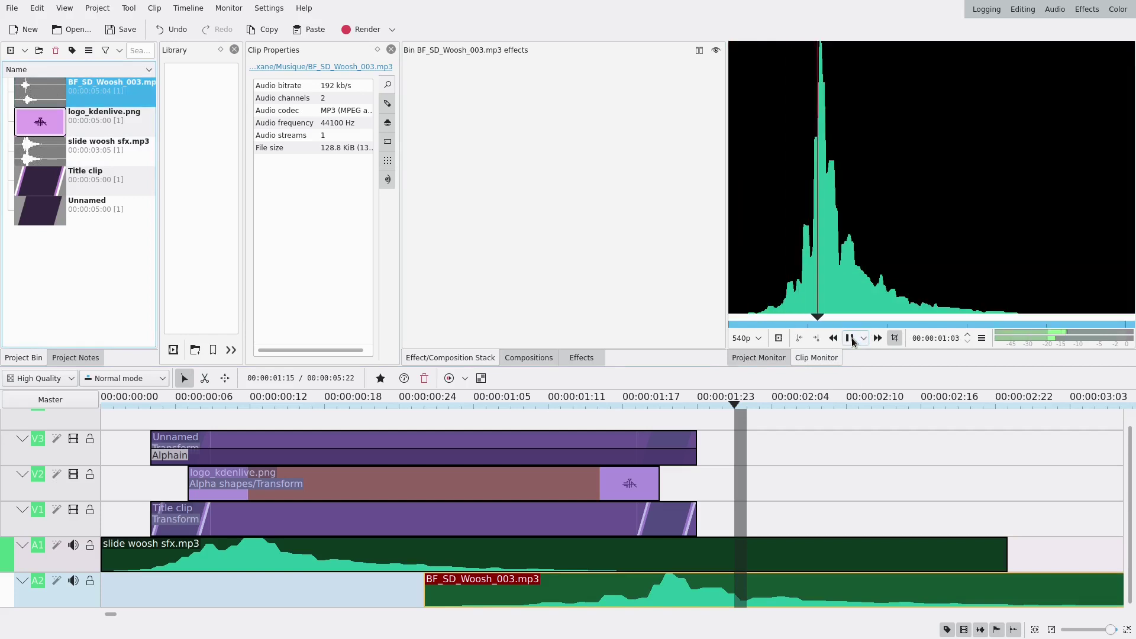
pyautogui.click(850, 339)
# Speed the second woosh up to 161% and play the transition with both sounds
pyautogui.rightClick(789, 594)
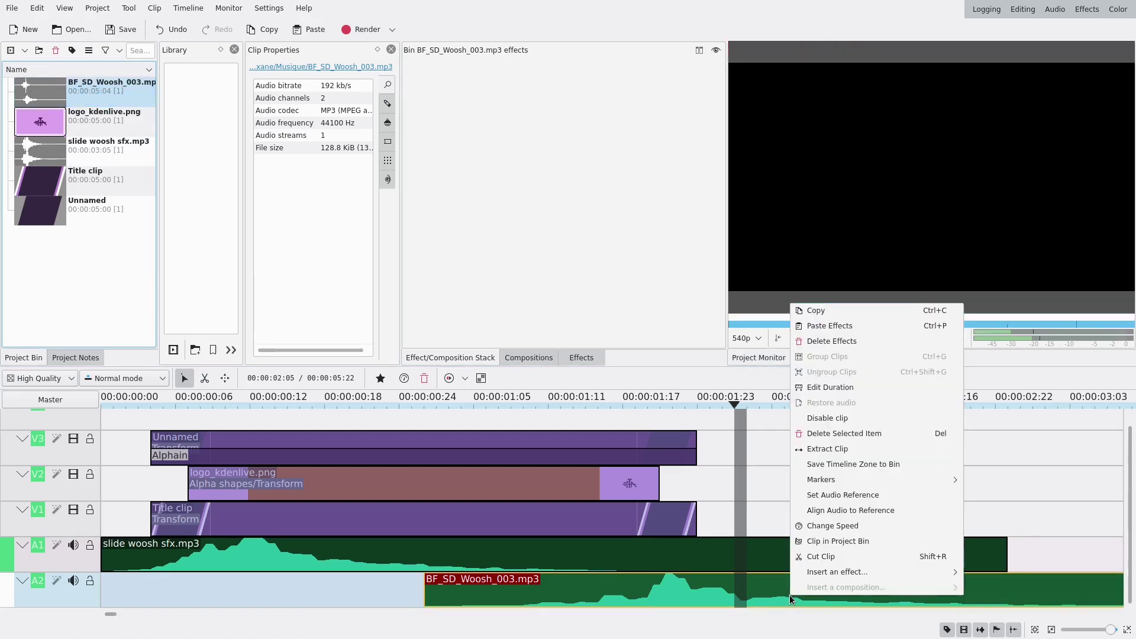
pyautogui.click(829, 527)
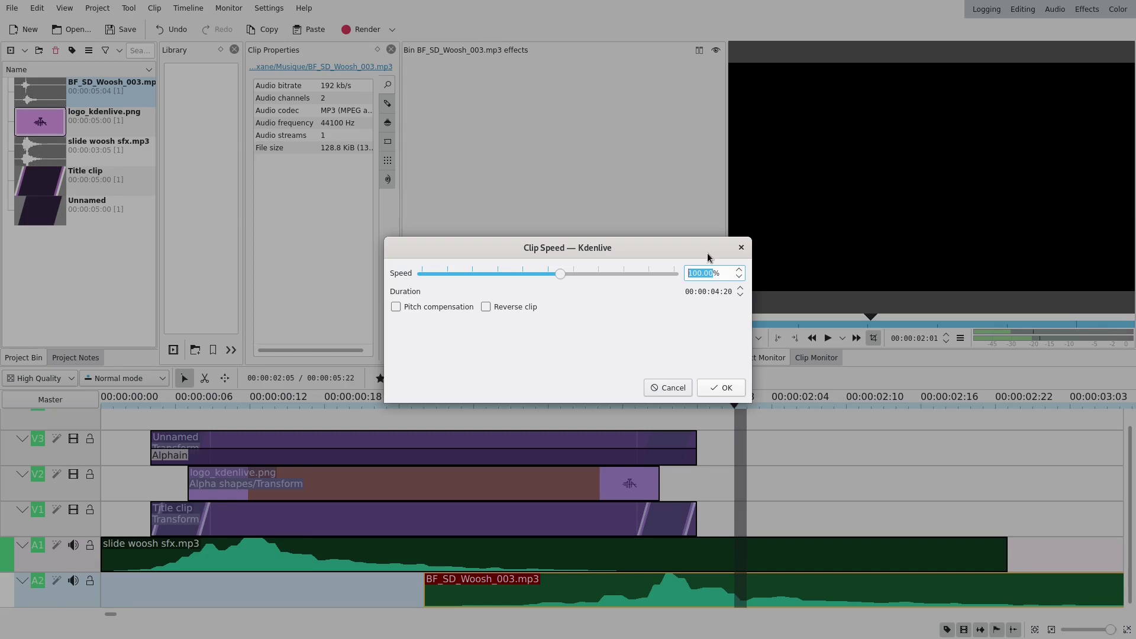
pyautogui.moveTo(567, 278); pyautogui.dragTo(577, 271)
pyautogui.click(722, 390)
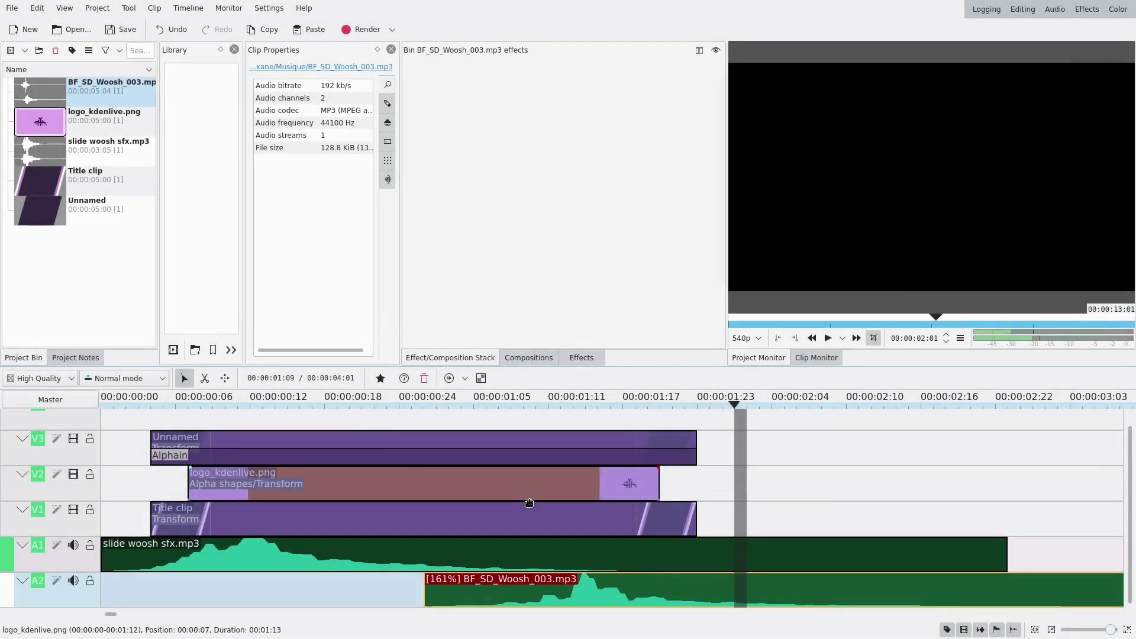
pyautogui.click(338, 414)
pyautogui.click(827, 338)
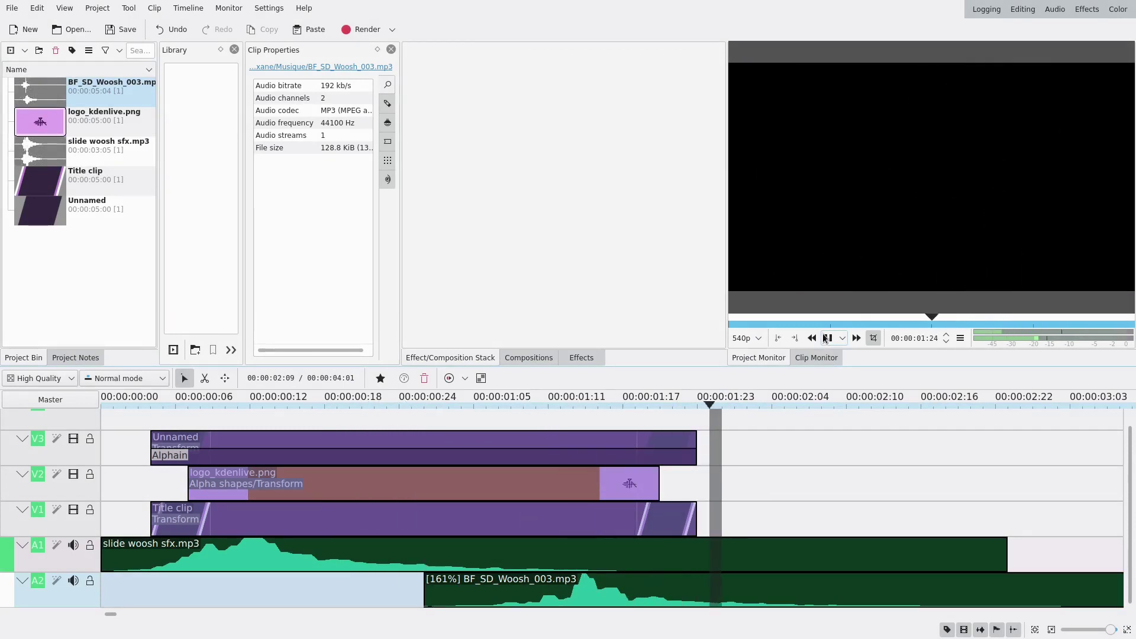
pyautogui.press('space')
# Replay the transition, then trim both woosh clips to end together near 00:00:01:23
pyautogui.press('Home')
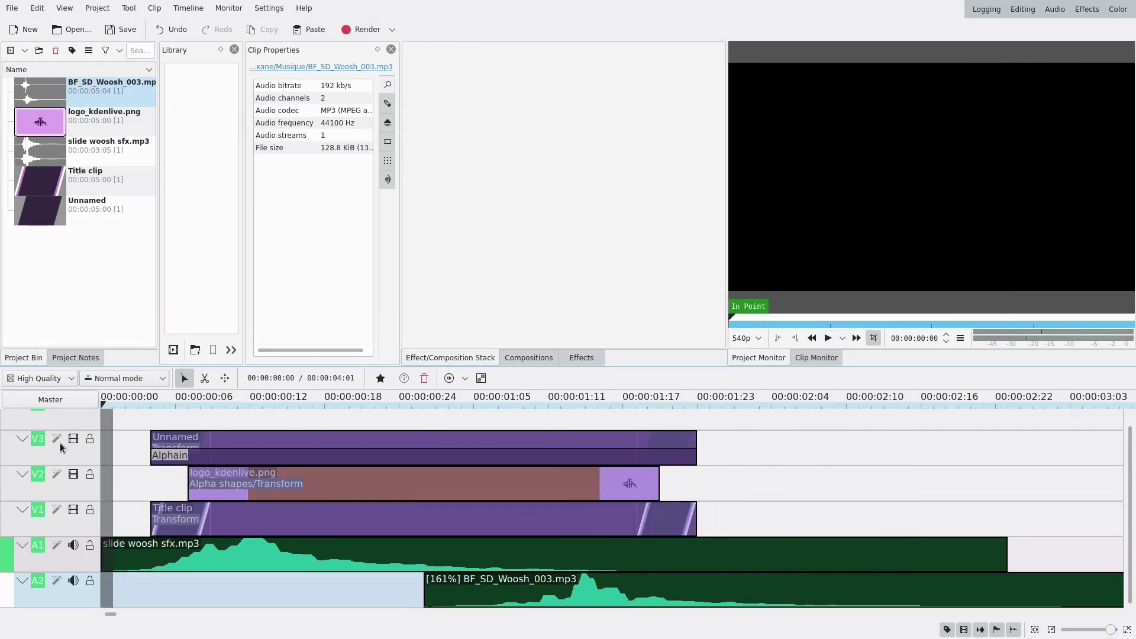
pyautogui.click(828, 338)
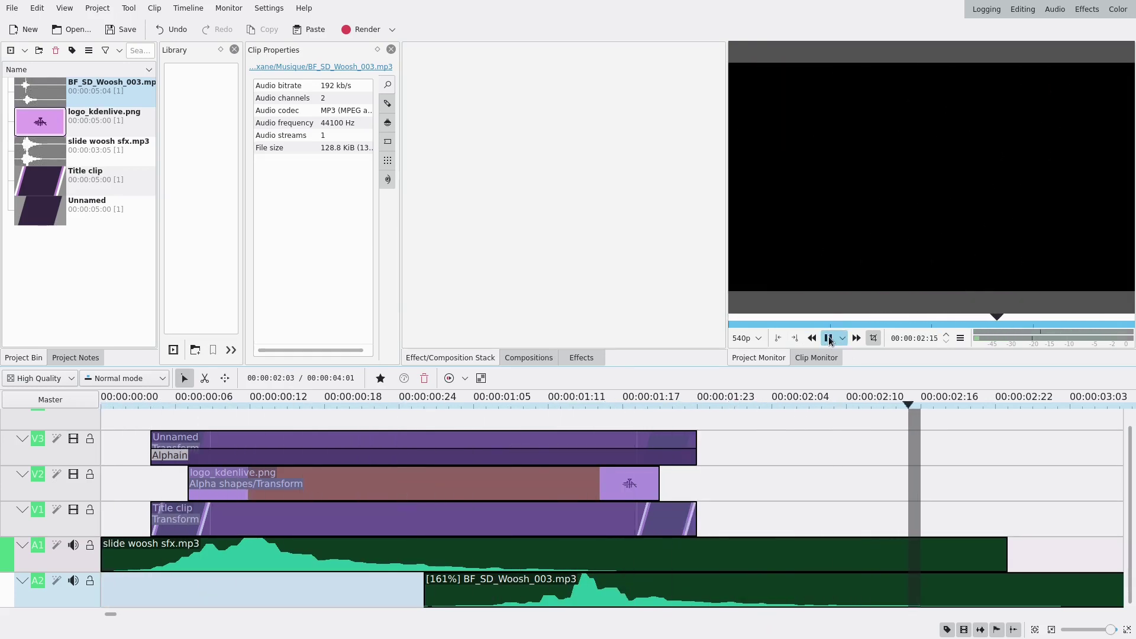
pyautogui.click(829, 338)
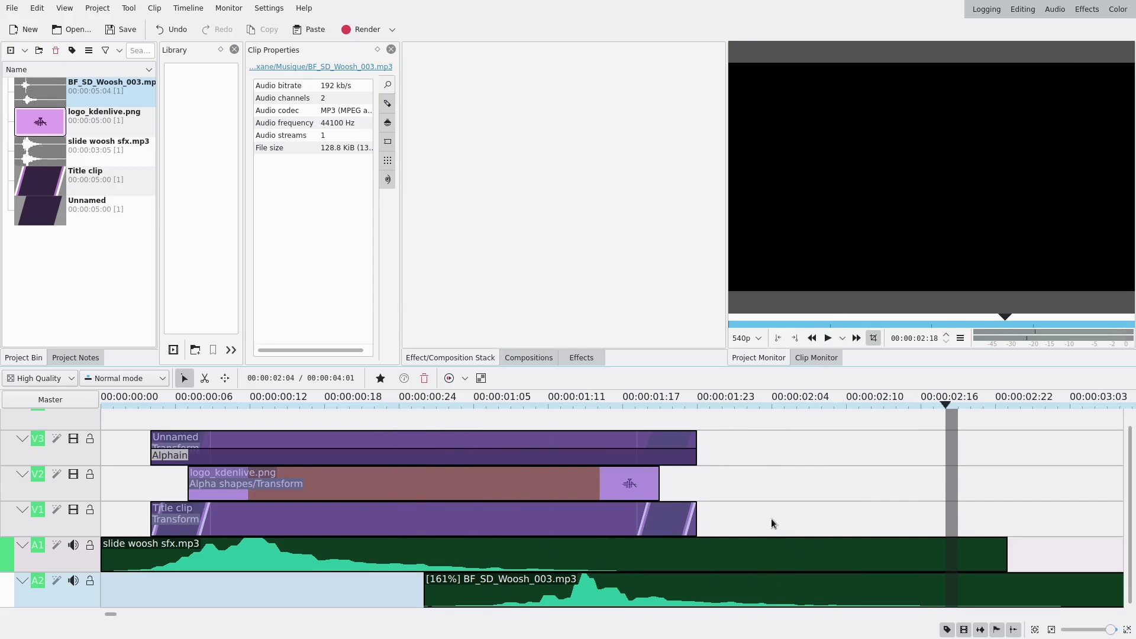
pyautogui.scroll(-1, 771, 519)
pyautogui.moveTo(720, 590); pyautogui.dragTo(409, 569)
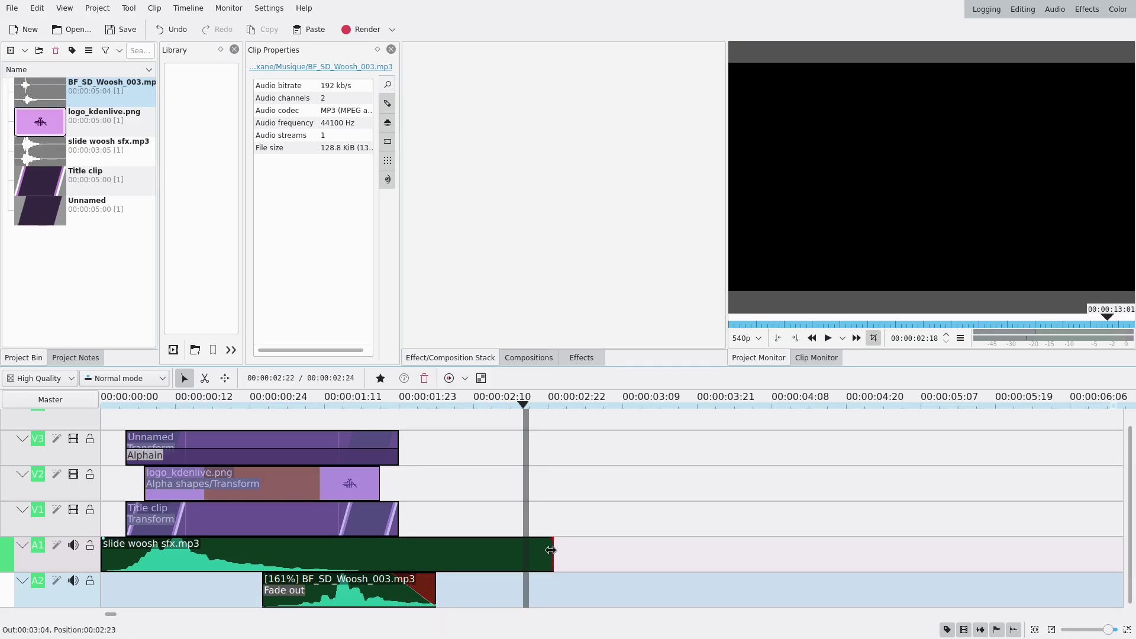
pyautogui.moveTo(554, 552); pyautogui.dragTo(449, 550)
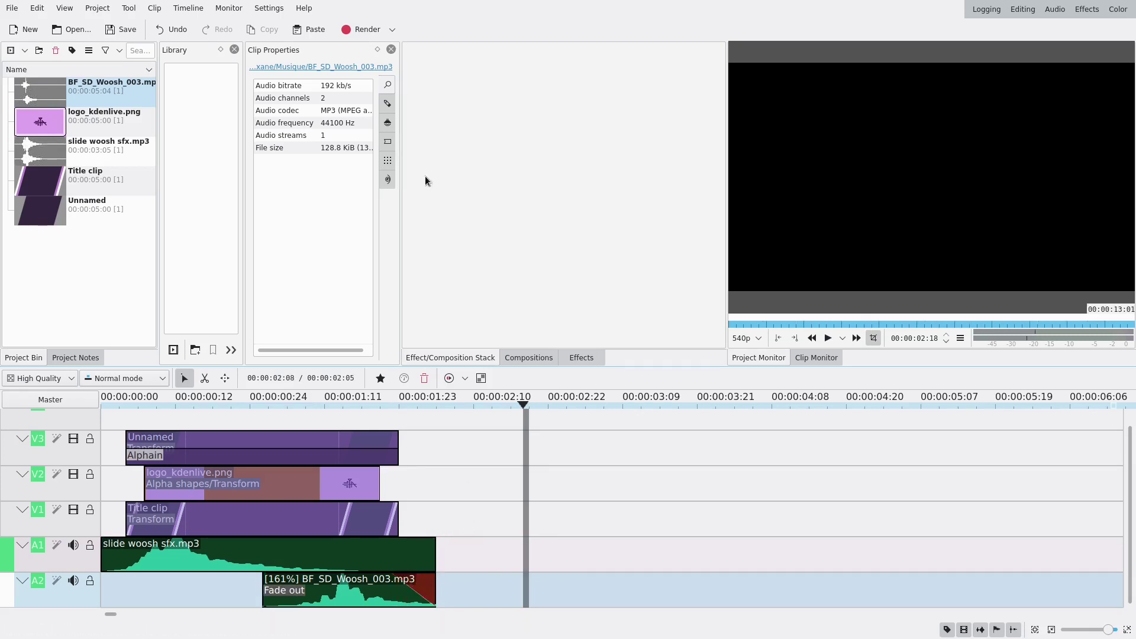
# In the render settings, choose the Alpha VP9 WebM format under Video with Alpha
pyautogui.click(362, 29)
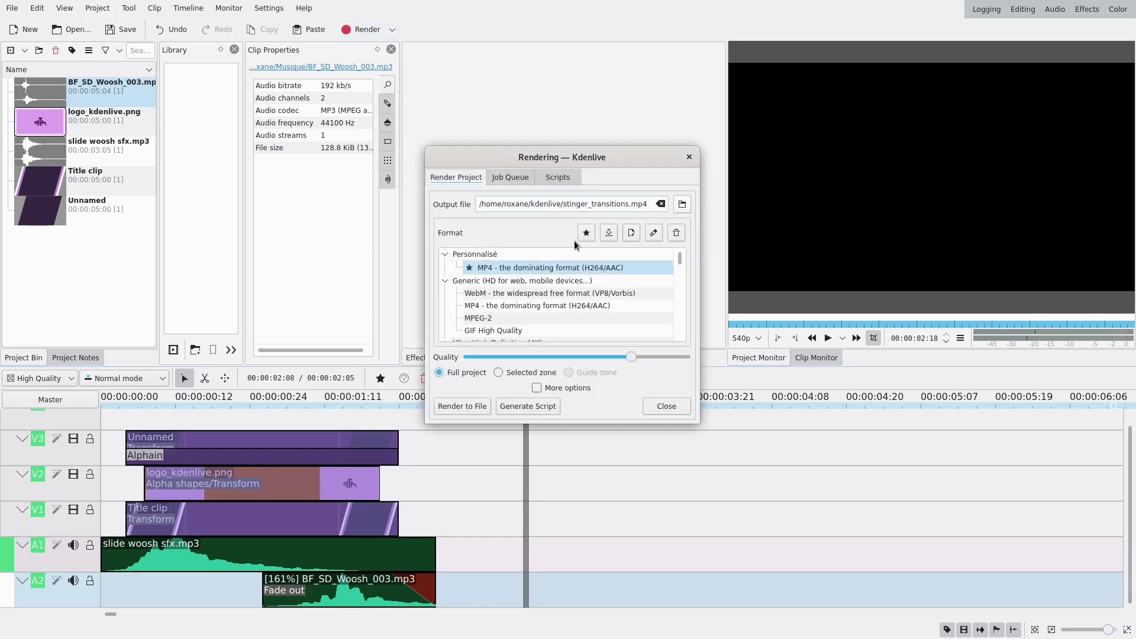
pyautogui.moveTo(679, 258); pyautogui.dragTo(649, 277)
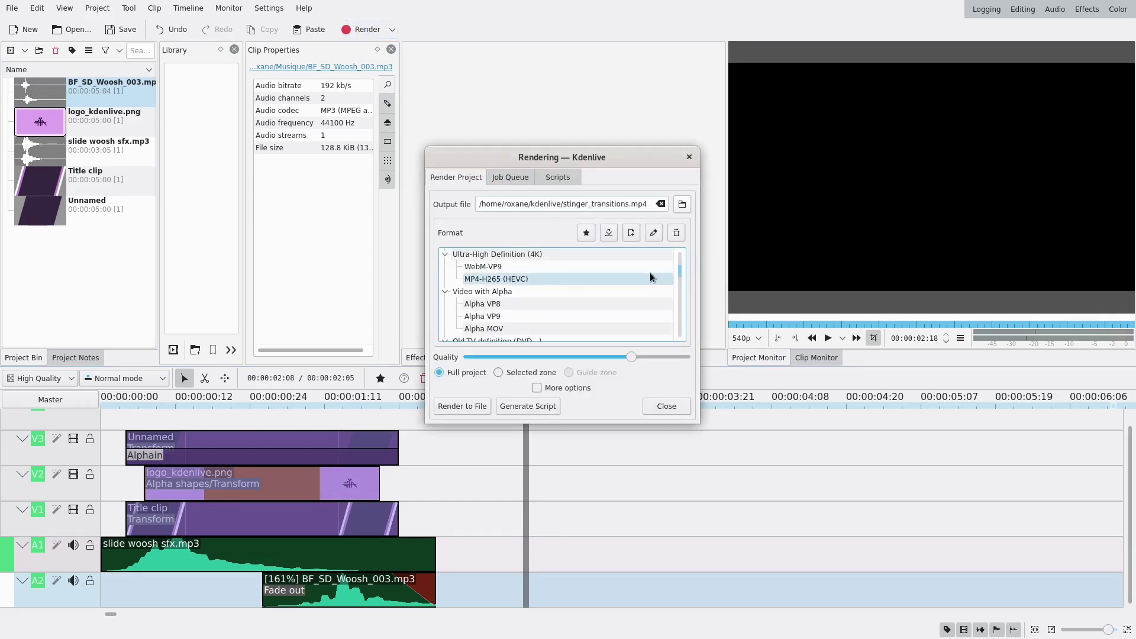
pyautogui.click(513, 322)
pyautogui.click(517, 331)
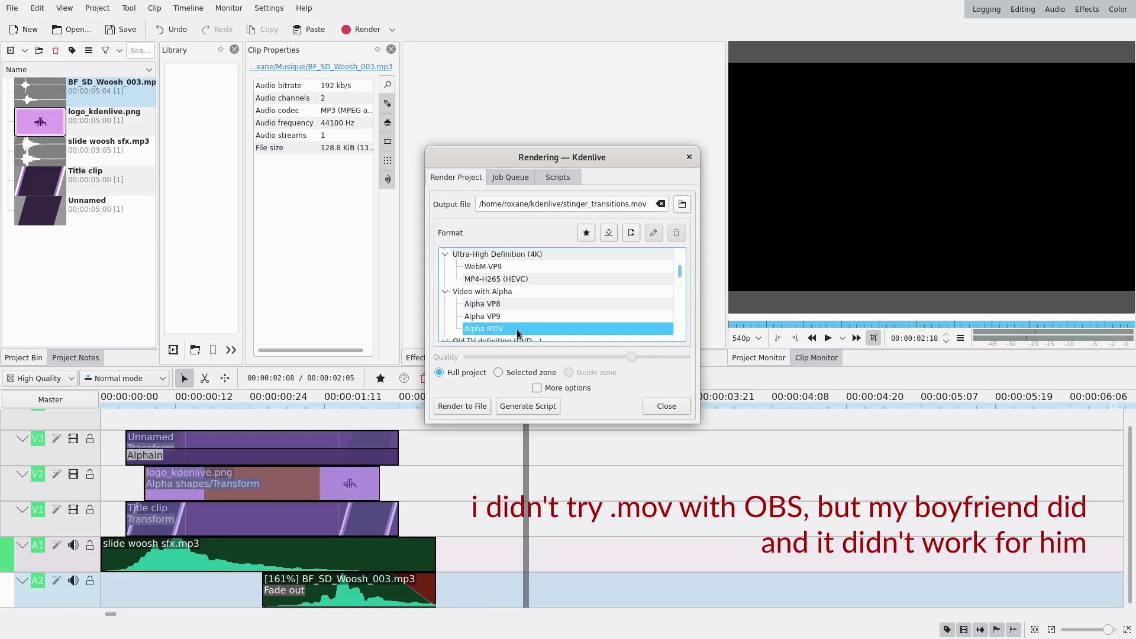
pyautogui.click(514, 318)
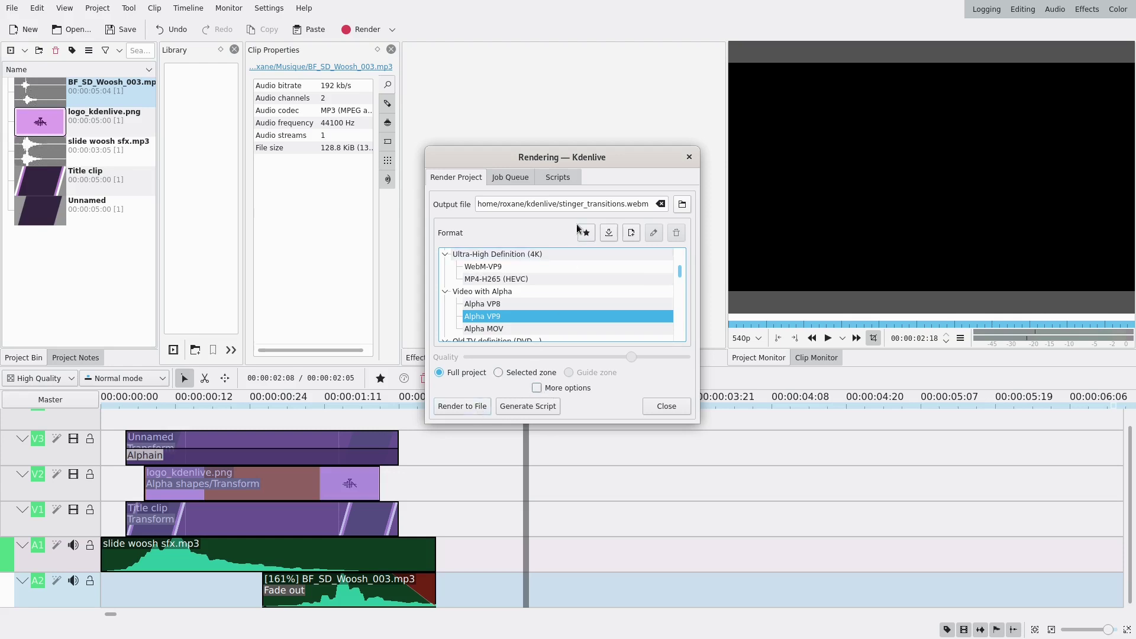
# Name the output stinger_transition.webm, render it to file, and close the rendering window
pyautogui.moveTo(624, 203); pyautogui.dragTo(580, 204)
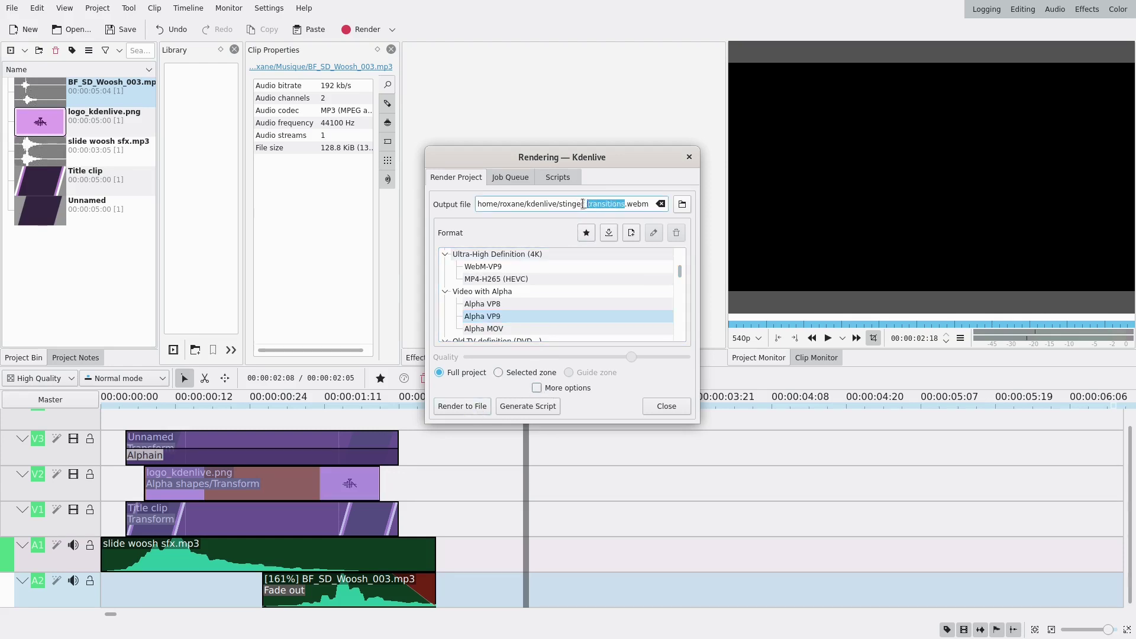
pyautogui.click(593, 205)
pyautogui.press('BackSpace')
pyautogui.click(457, 405)
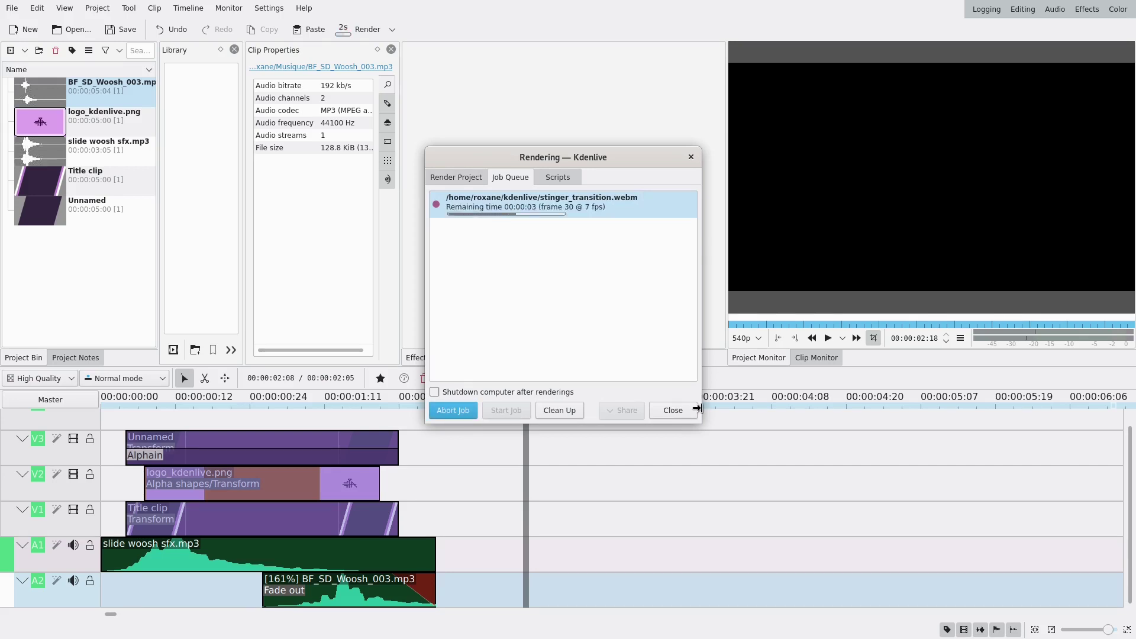
pyautogui.click(689, 409)
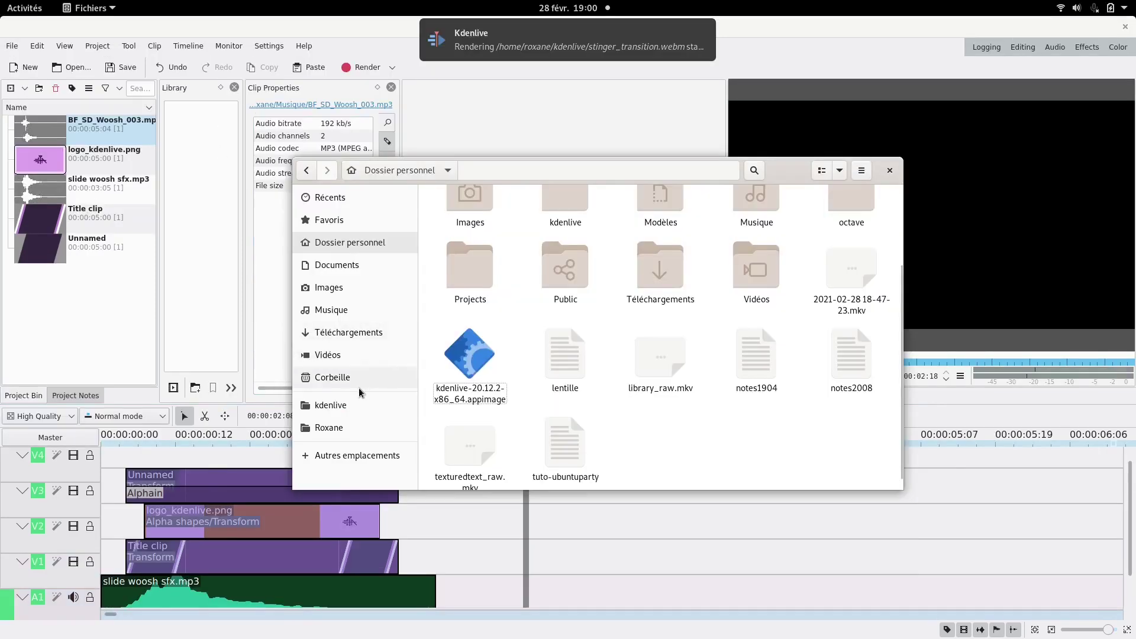
# Play stinger_transition.webm from the kdenlive folder in VLC to check the render, then close the player
pyautogui.click(338, 404)
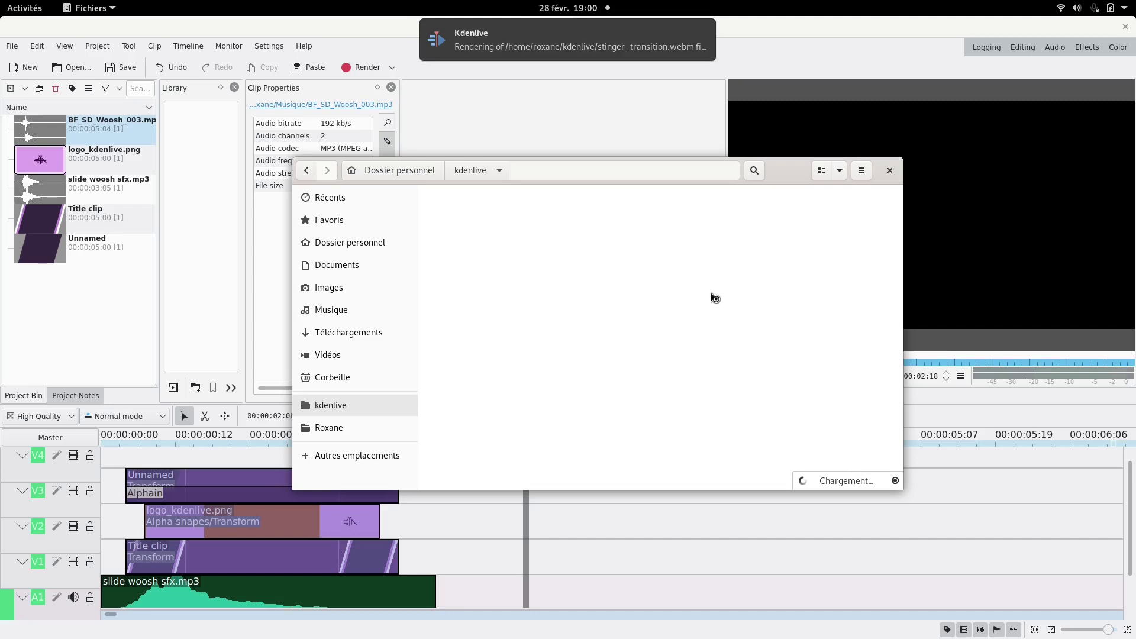
pyautogui.scroll(-5, 695, 312)
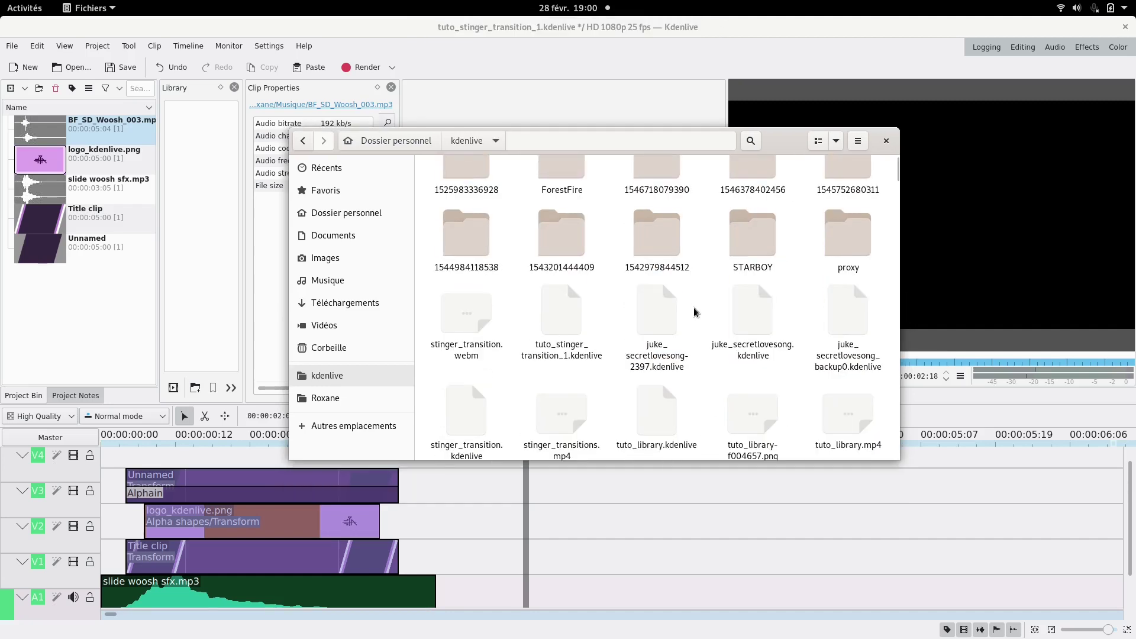
pyautogui.click(472, 249)
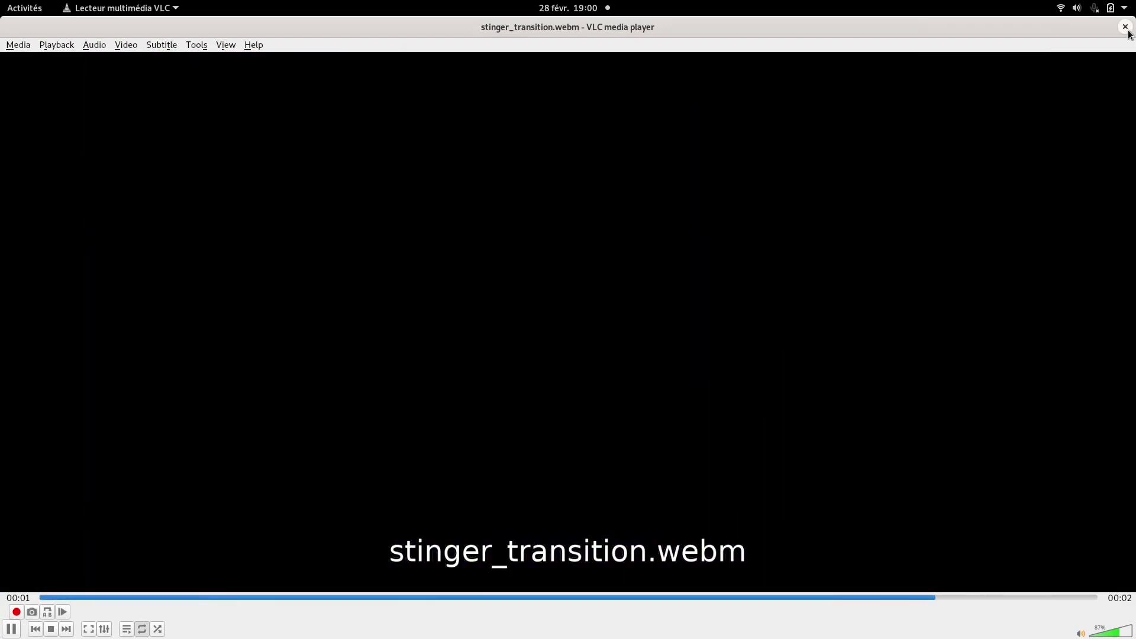
pyautogui.click(1125, 27)
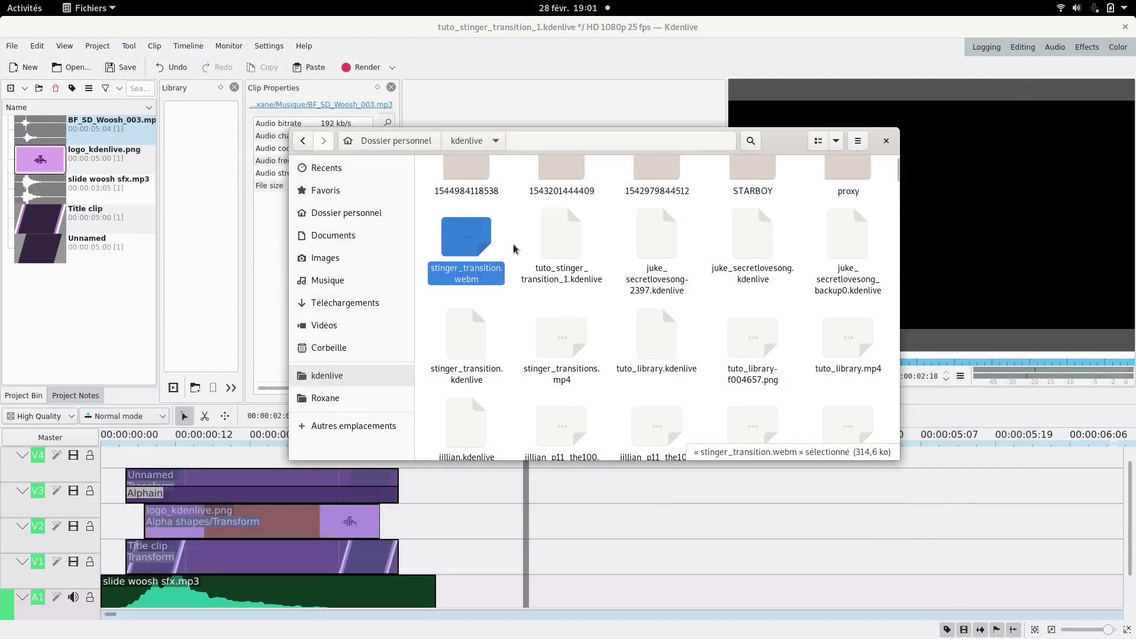
# In OBS, set stinger_transition.webm from the kdenlive folder as the test2 stinger's video file
pyautogui.press('super')
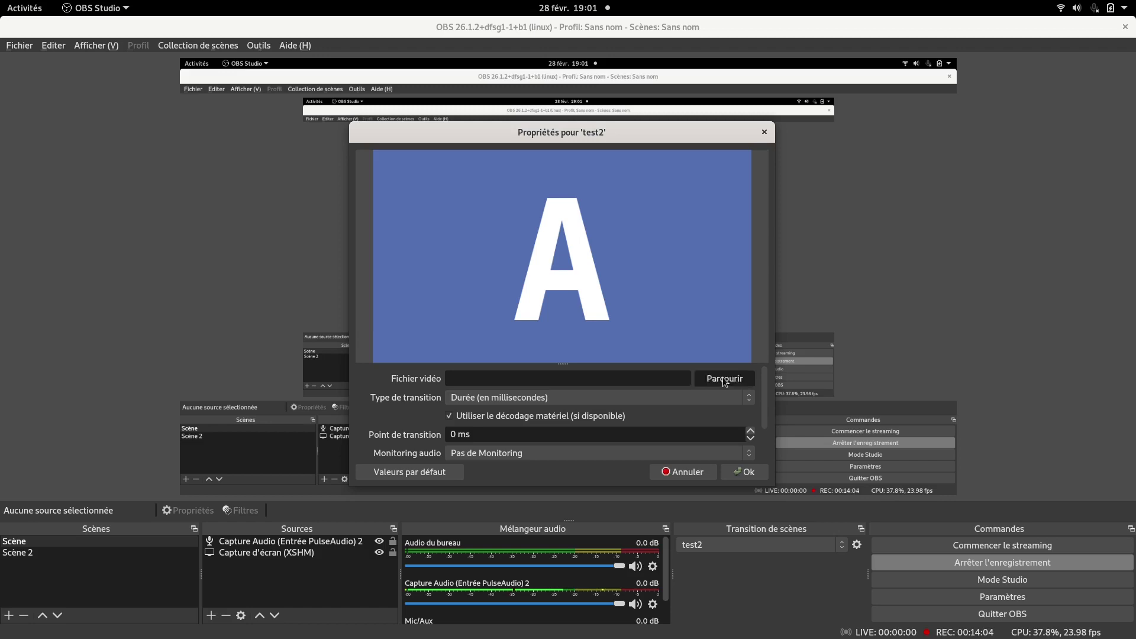
pyautogui.click(723, 378)
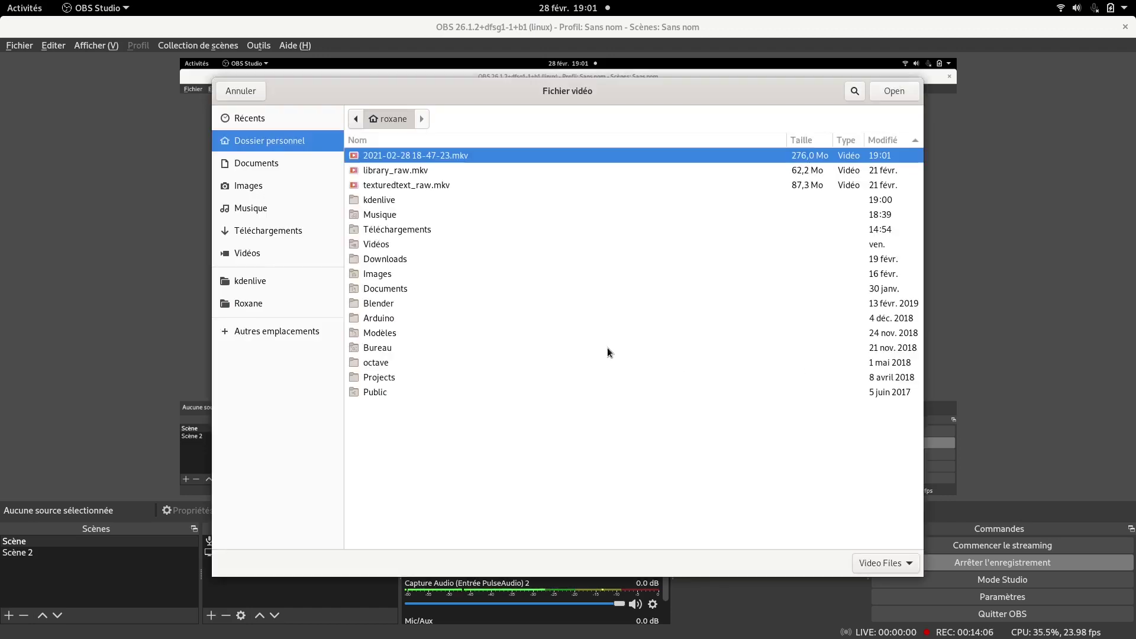
pyautogui.click(275, 281)
pyautogui.click(412, 452)
pyautogui.click(893, 91)
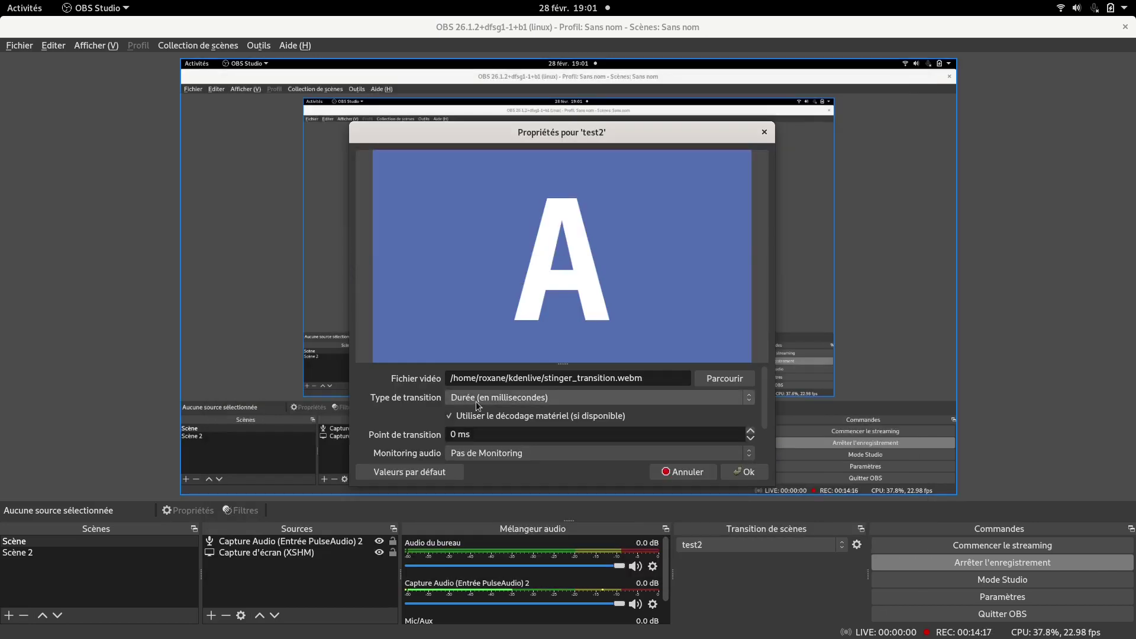
pyautogui.moveTo(457, 435); pyautogui.dragTo(441, 435)
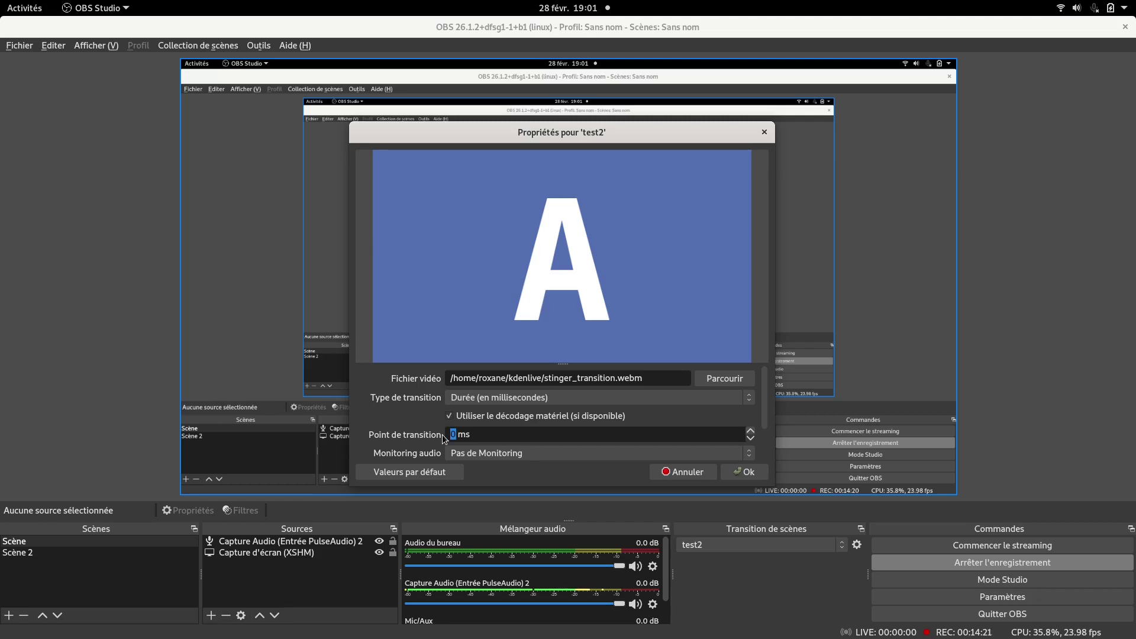
# Set the transition point to 1000 ms and enlarge the properties window
pyautogui.write('1000')
pyautogui.scroll(-1, 767, 421)
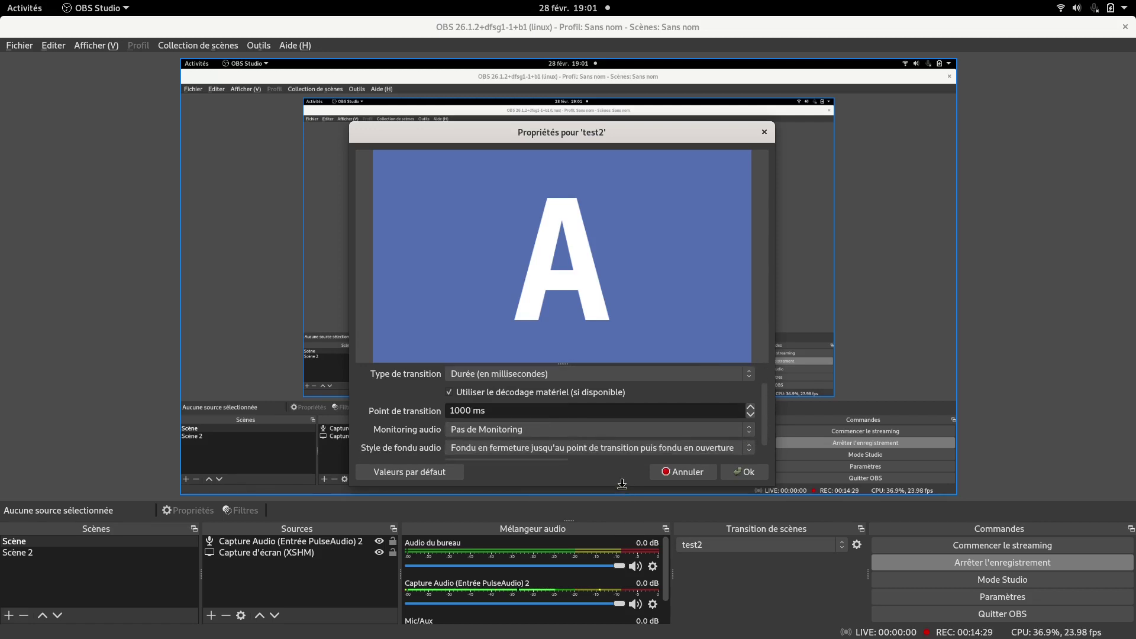
pyautogui.moveTo(621, 484); pyautogui.dragTo(620, 568)
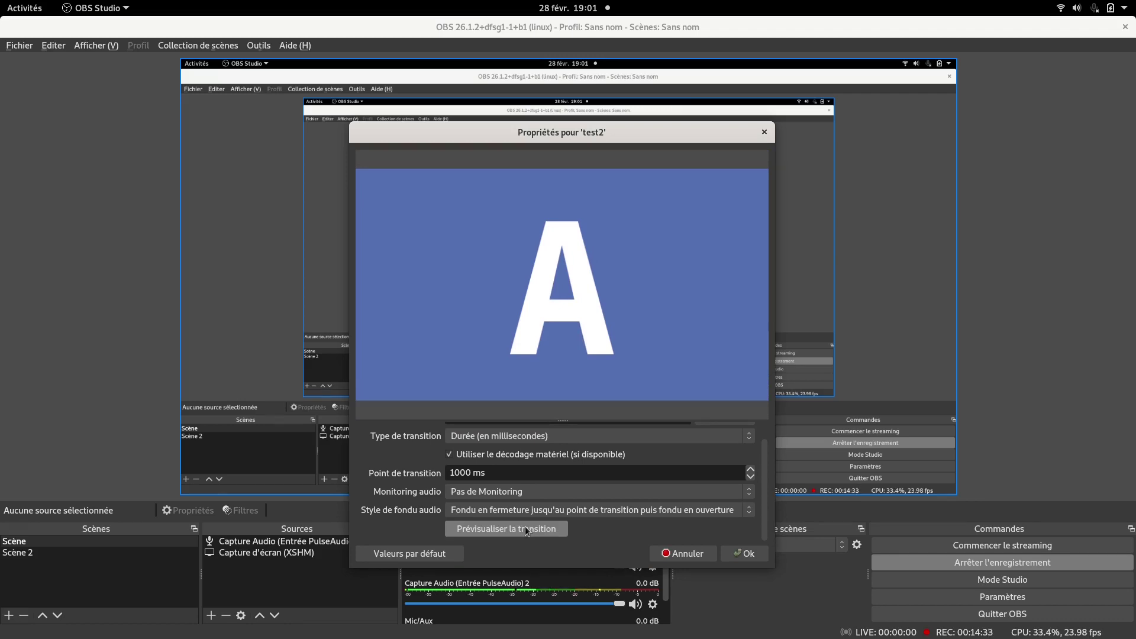
# Preview the test2 stinger transition three times, then save the settings with Ok
pyautogui.click(527, 531)
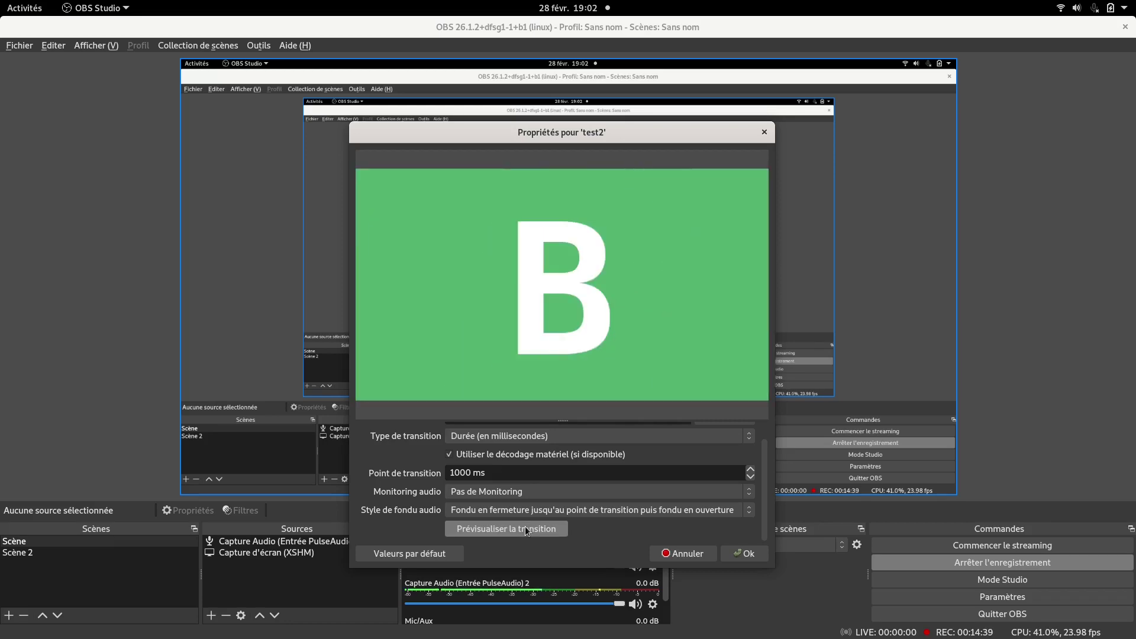
pyautogui.click(528, 531)
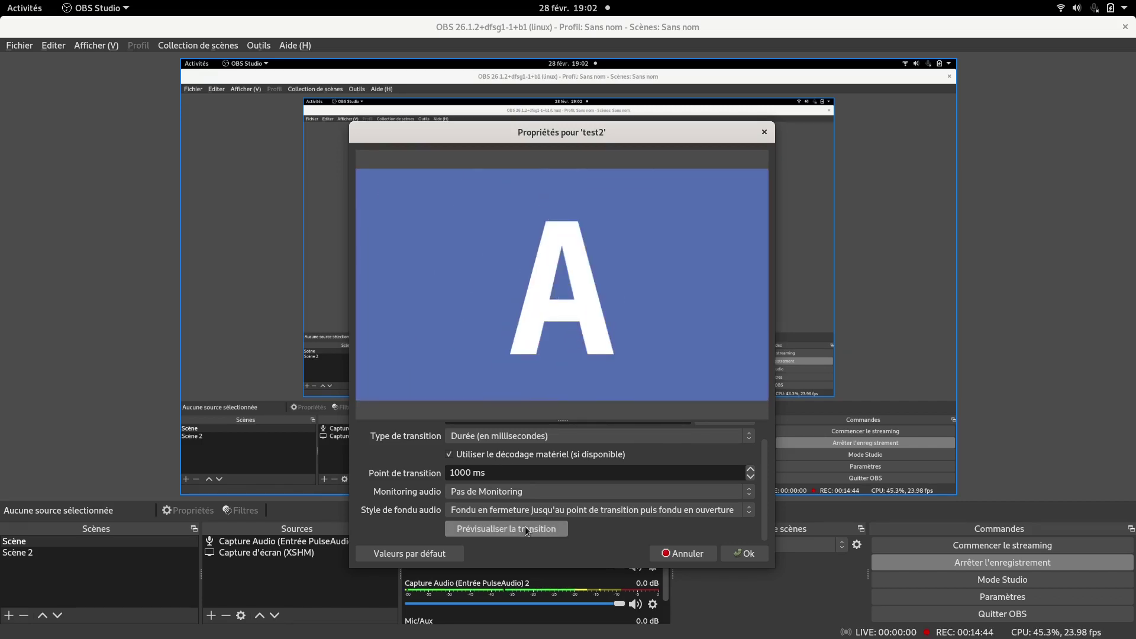
pyautogui.click(527, 531)
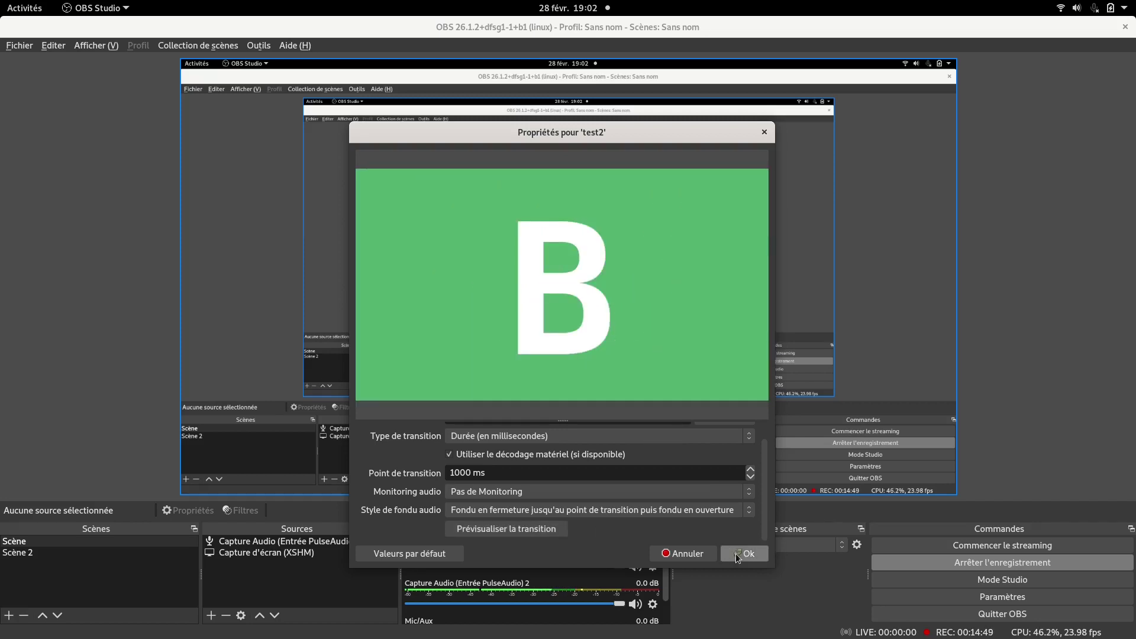
pyautogui.click(744, 553)
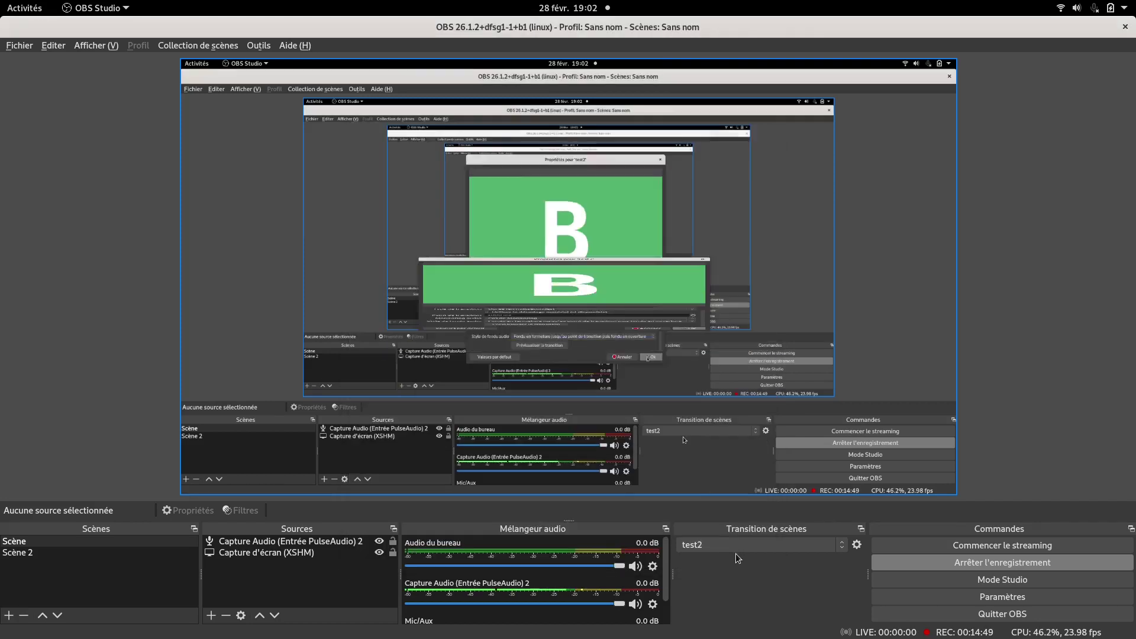
pyautogui.click(768, 550)
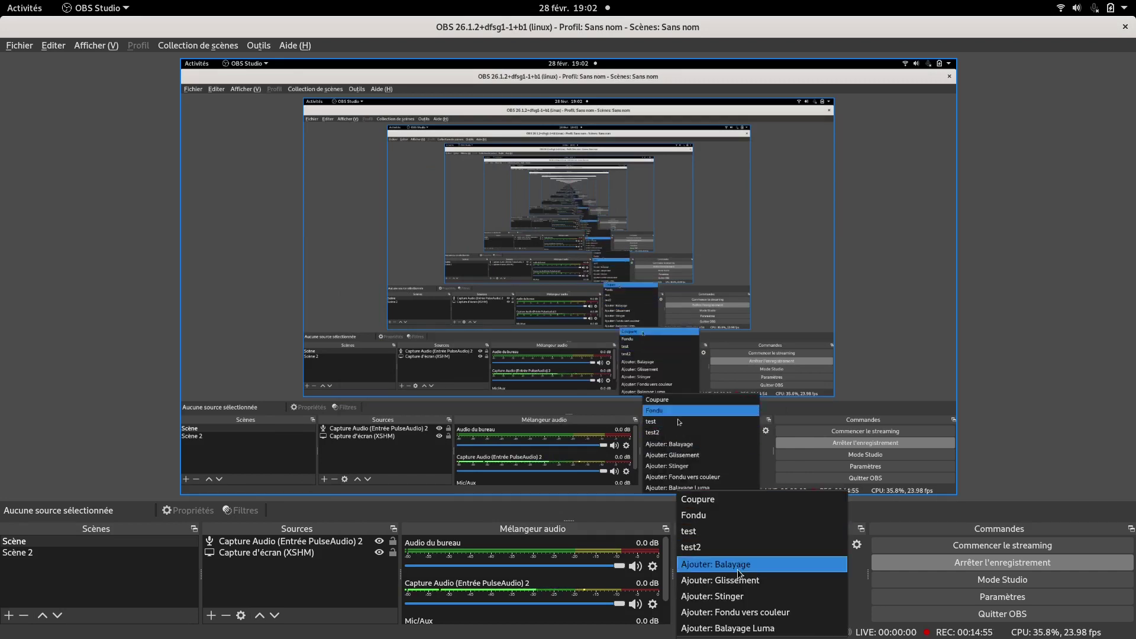
pyautogui.press('Escape')
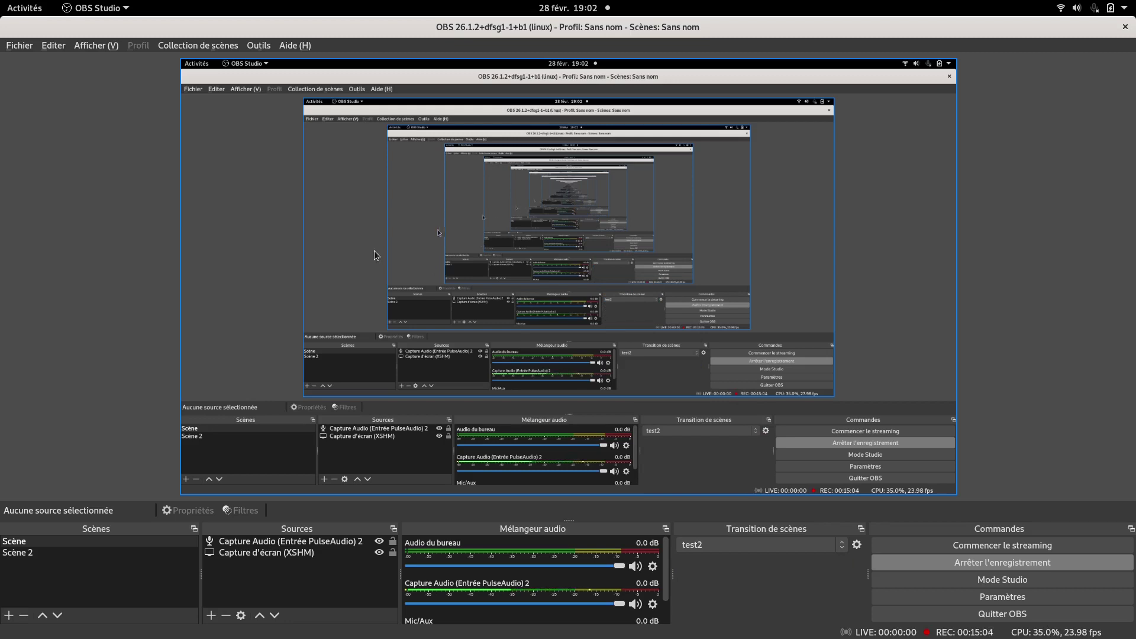